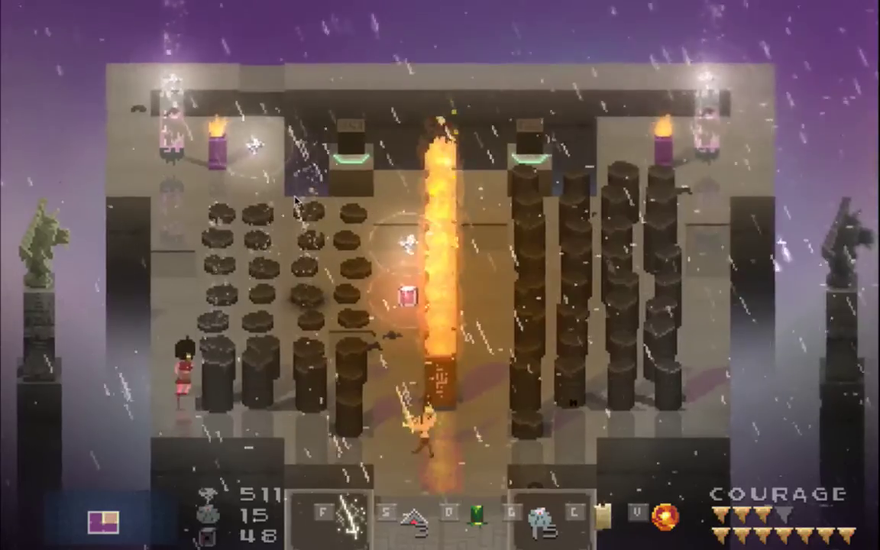
# Quit the running Songbringer game and switch to Ableton Live
pyautogui.press('Right')
pyautogui.press('Up')
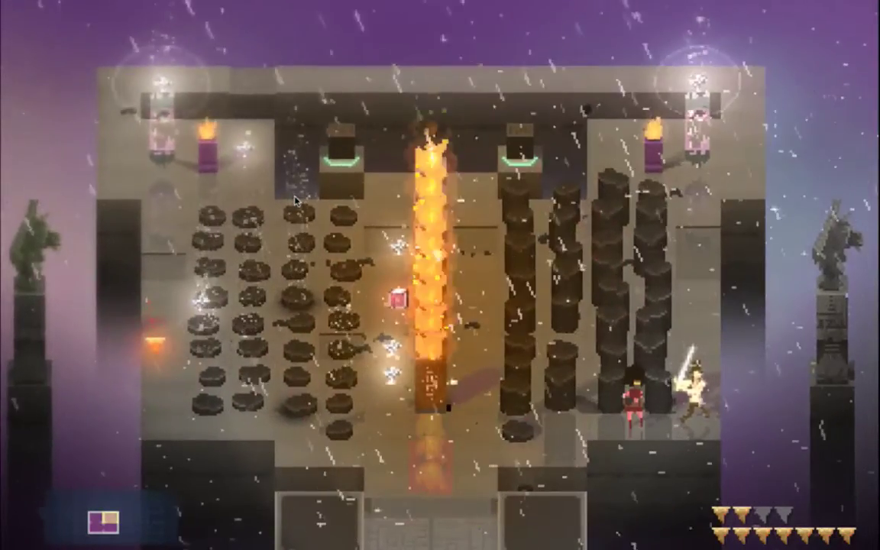
pyautogui.press('super+q')
pyautogui.press('super+Tab')
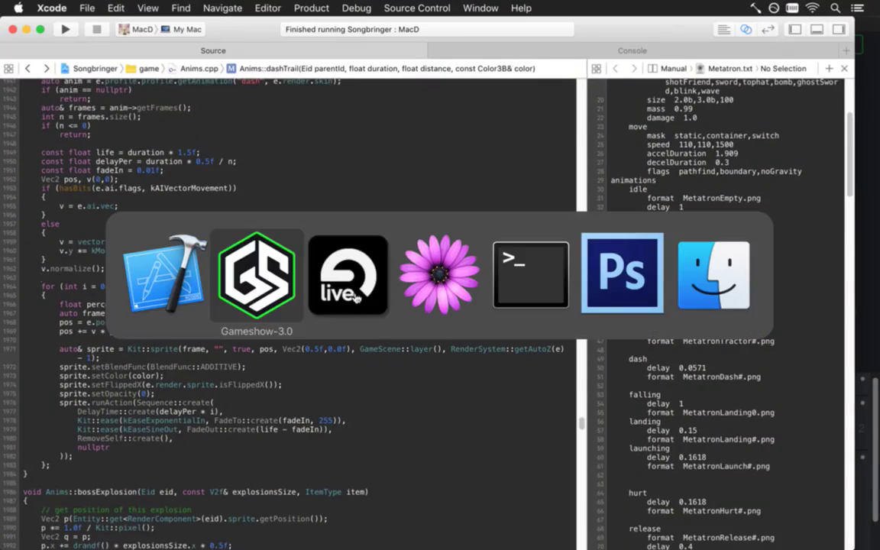
pyautogui.press('super+Tab')
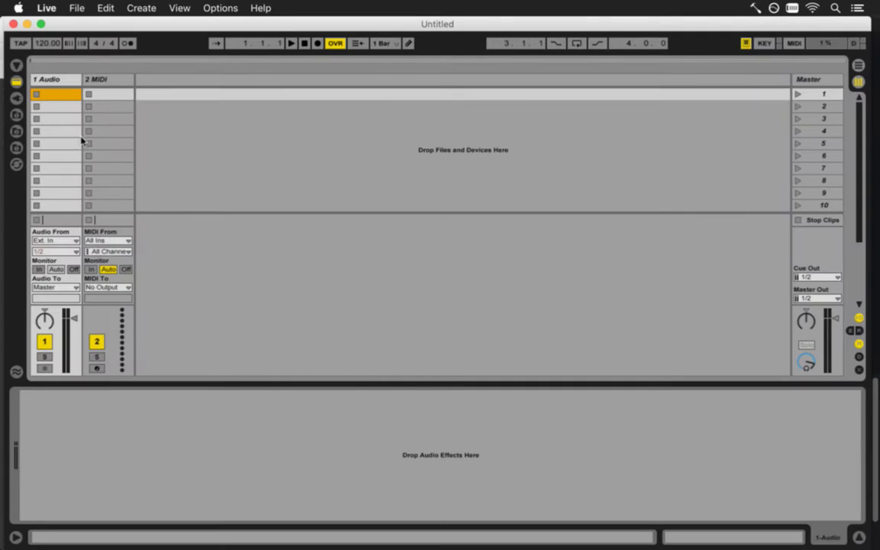
# Switch to Finder and open the Sounds folder inside the raw folder
pyautogui.click(48, 81)
pyautogui.press('super+Tab')
pyautogui.press('super+Tab')
pyautogui.press('super+Tab')
pyautogui.press('super+Tab')
pyautogui.press('super+Tab')
pyautogui.press('super+Tab')
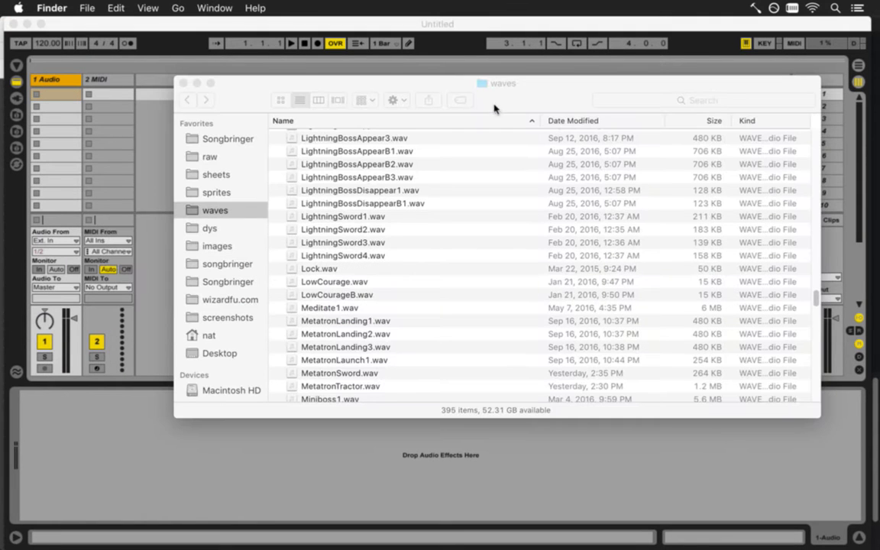
pyautogui.click(447, 92)
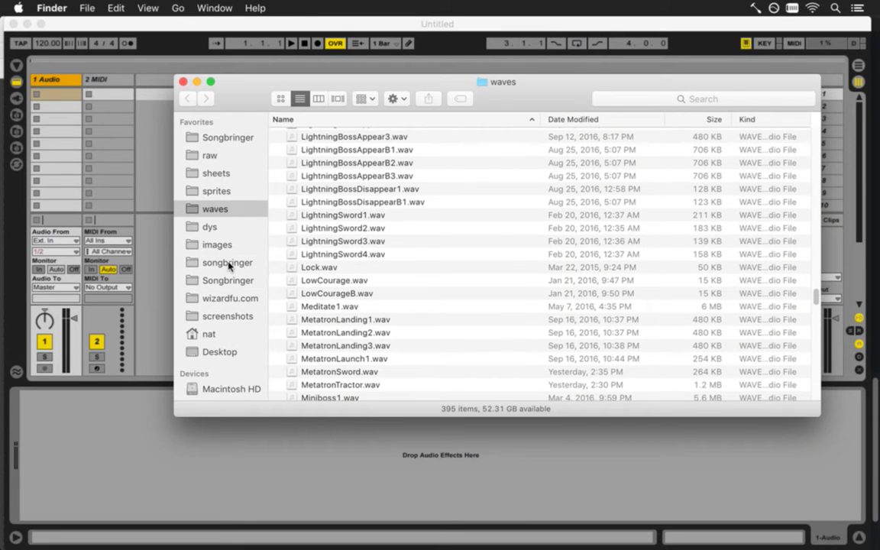
pyautogui.click(191, 153)
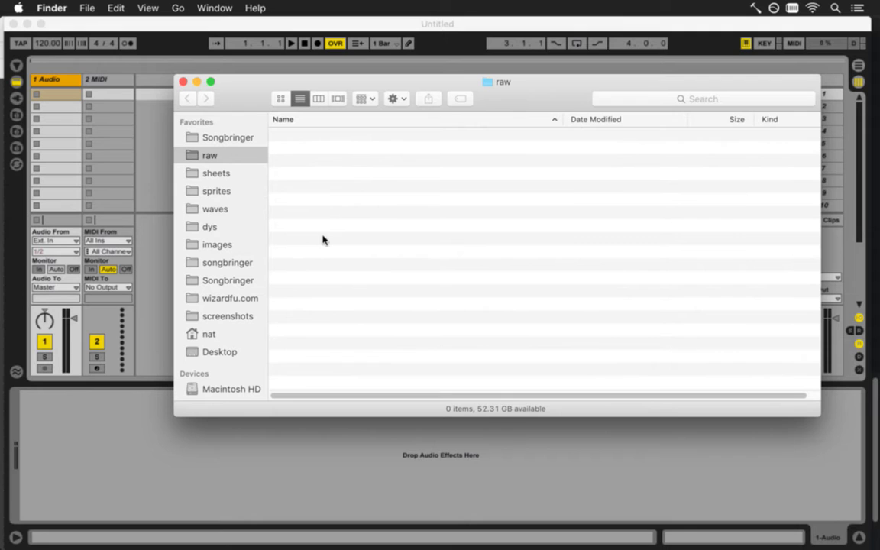
pyautogui.doubleClick(292, 318)
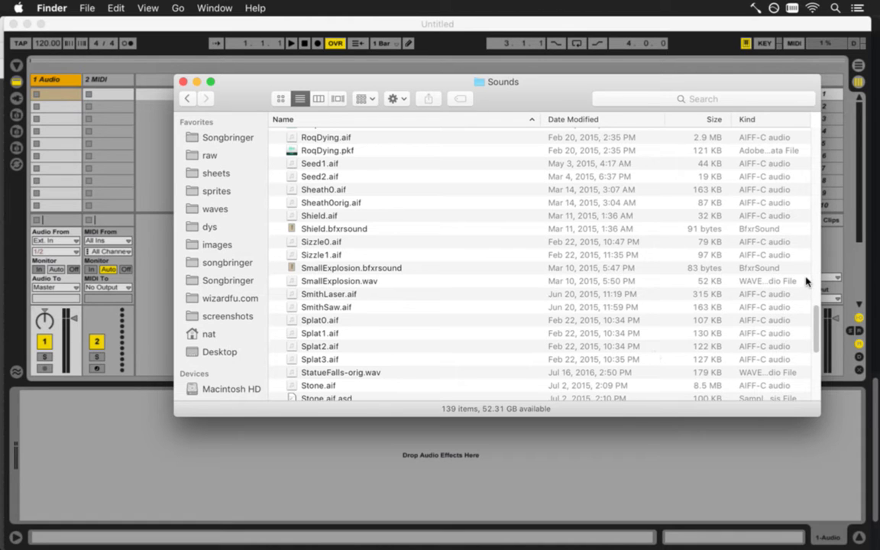
# Find Whiz.aif in the Sounds folder and preview its audio
pyautogui.scroll(-5, 811, 305)
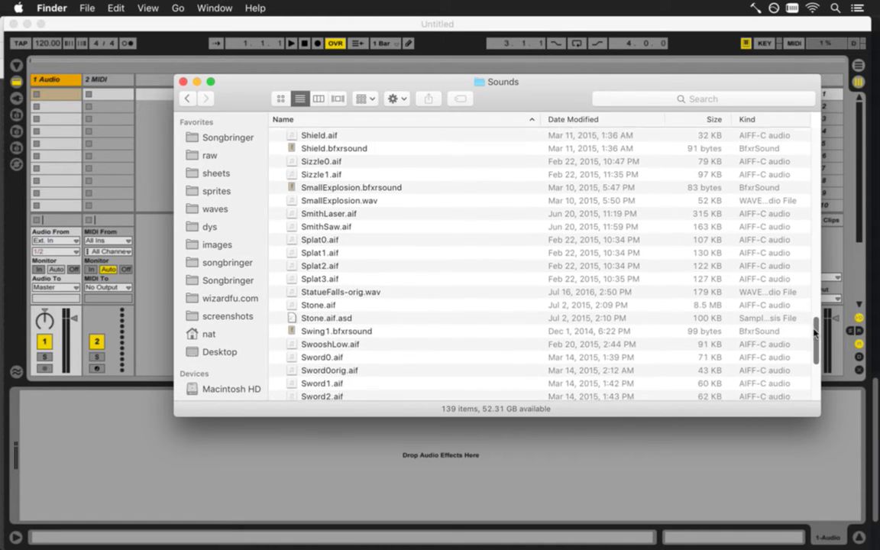
pyautogui.scroll(-3, 812, 342)
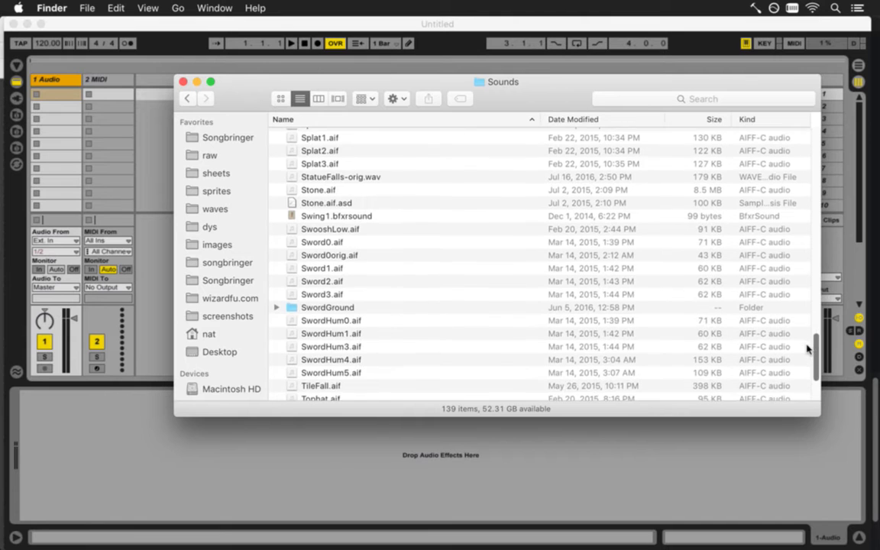
pyautogui.scroll(-4, 804, 354)
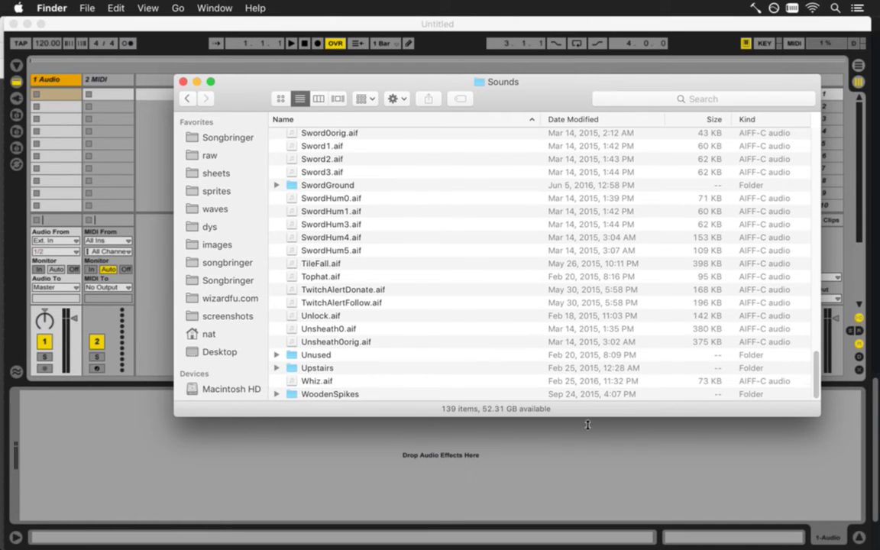
pyautogui.click(440, 382)
pyautogui.press('space')
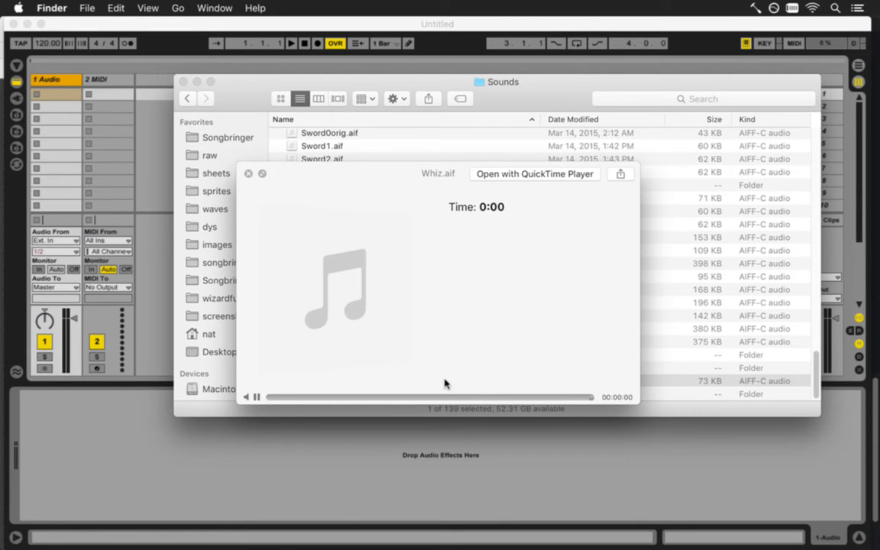
pyautogui.press('space')
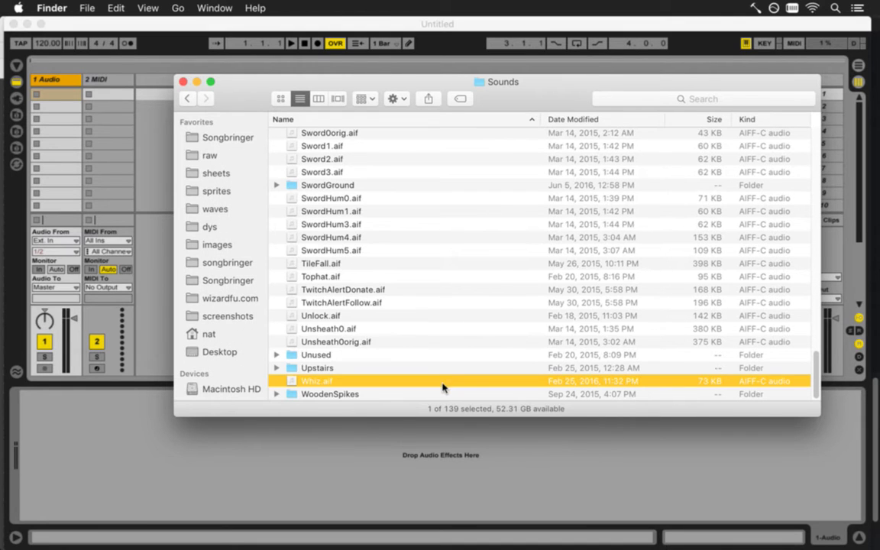
# Switch to Terminal and copy raw/Sounds/Whiz.aif into raw/samples
pyautogui.press('super+Tab')
pyautogui.click(620, 312)
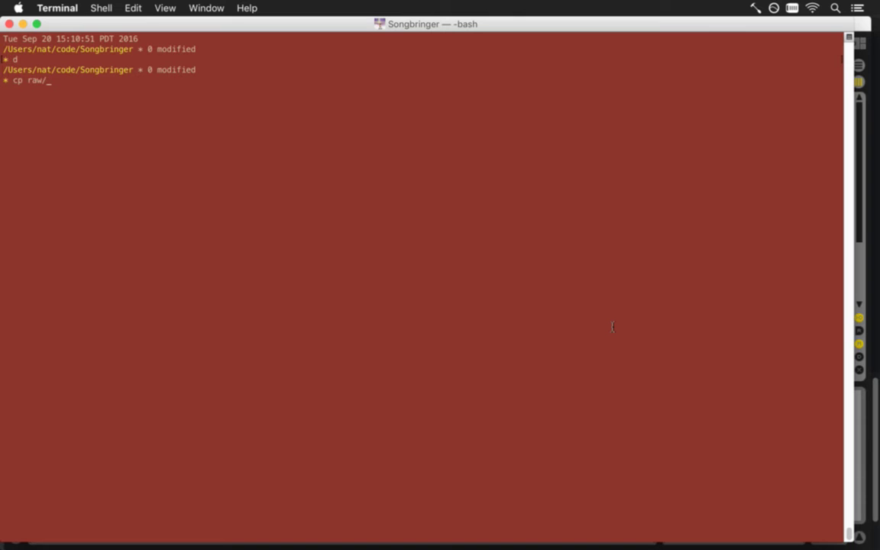
pyautogui.write('Sounds/W')
pyautogui.press('Tab')
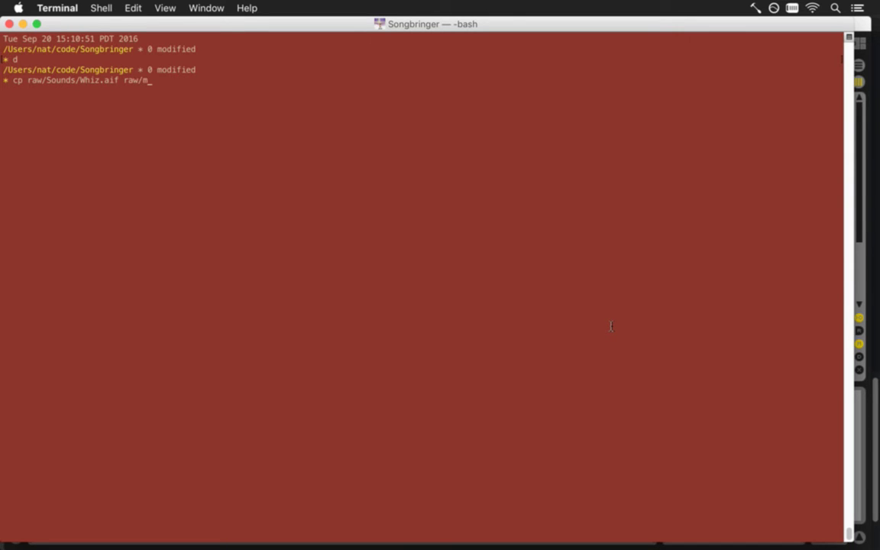
pyautogui.write('raw/samples')
pyautogui.press('Return')
# Switch back to Ableton Live's Arrangement view and move the four-bar loop range to start at bar 1
pyautogui.press('super+Tab')
pyautogui.press('super+Tab')
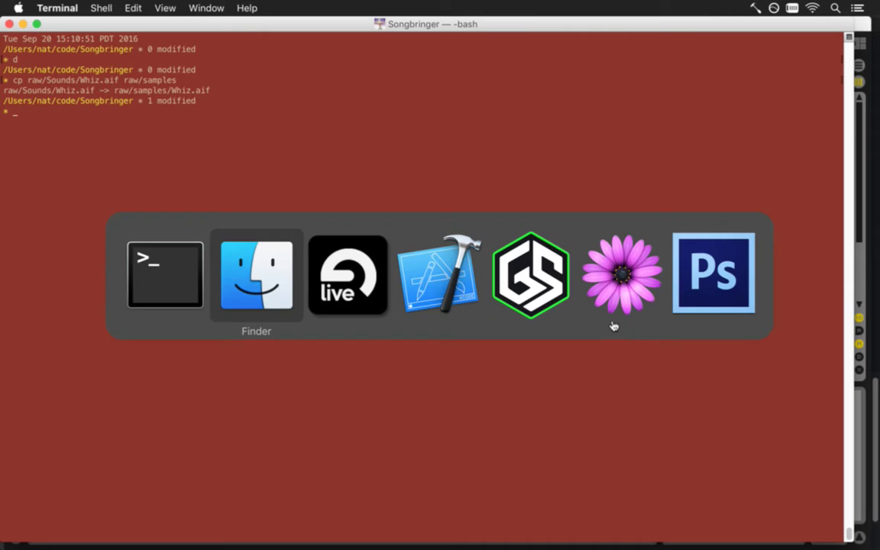
pyautogui.press('Tab')
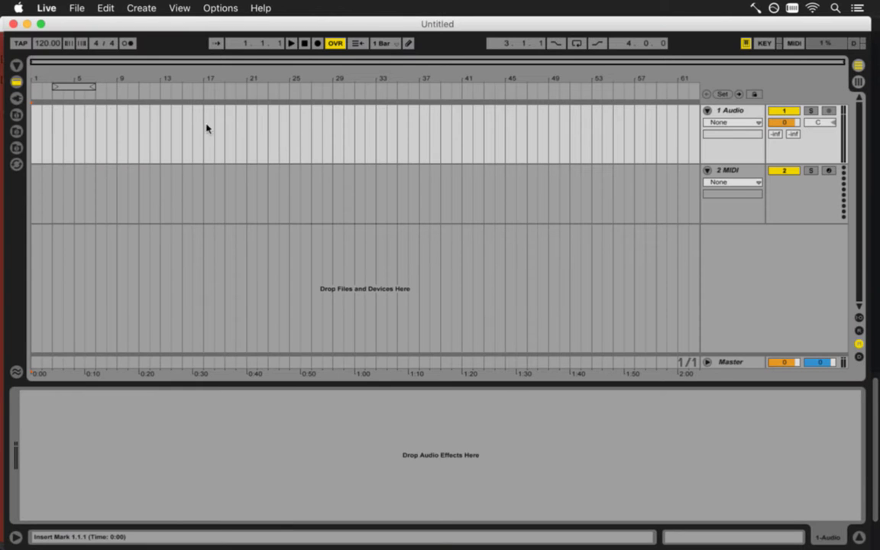
pyautogui.moveTo(81, 87); pyautogui.dragTo(62, 86)
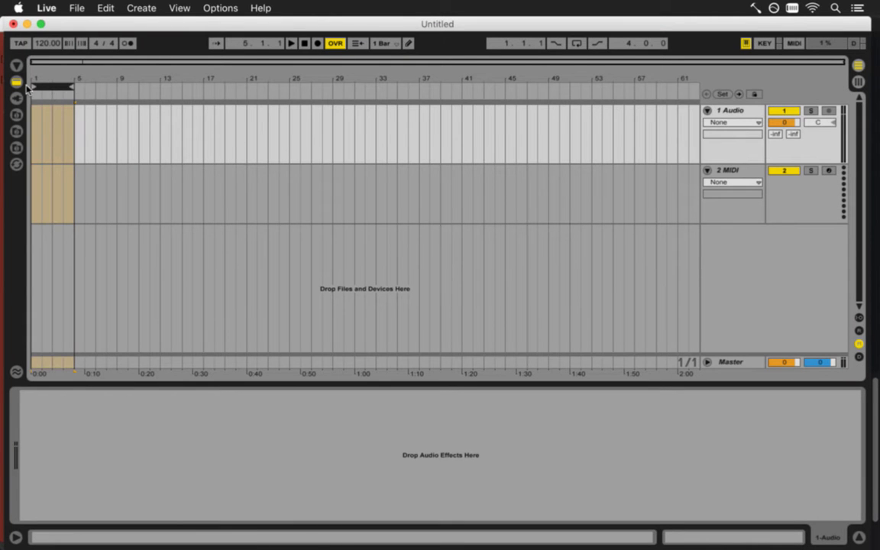
pyautogui.press('z')
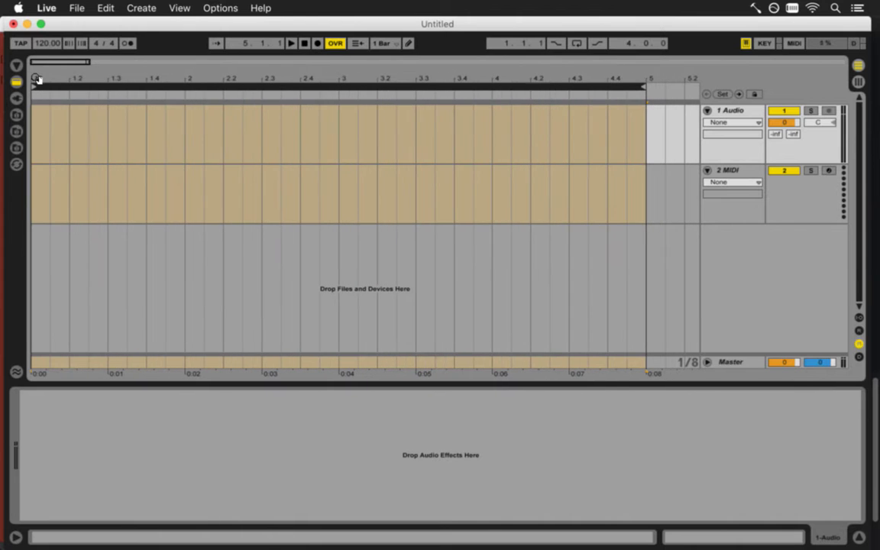
pyautogui.click(726, 111)
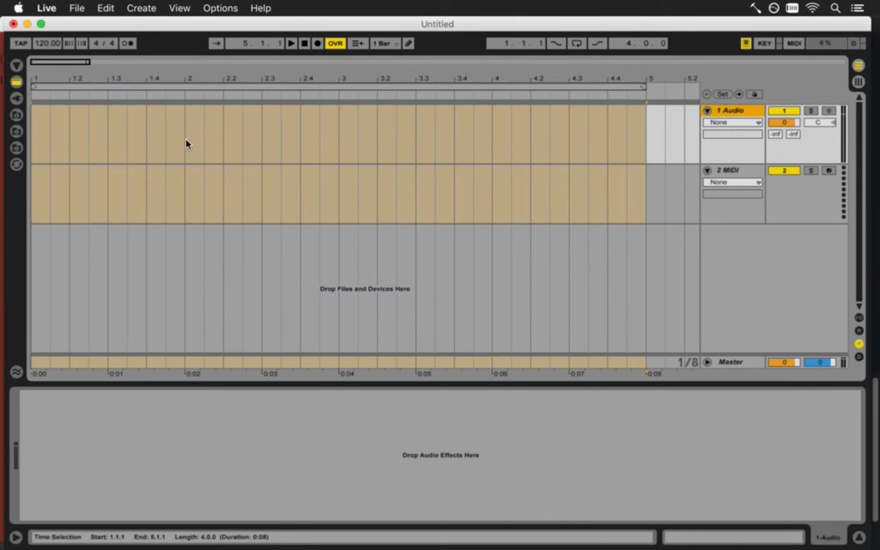
# Place the Whiz.aif sample from the Samples folder at the start of the 1 Audio track
pyautogui.click(16, 115)
pyautogui.moveTo(16, 229); pyautogui.dragTo(10, 321)
pyautogui.moveTo(75, 335); pyautogui.dragTo(204, 140)
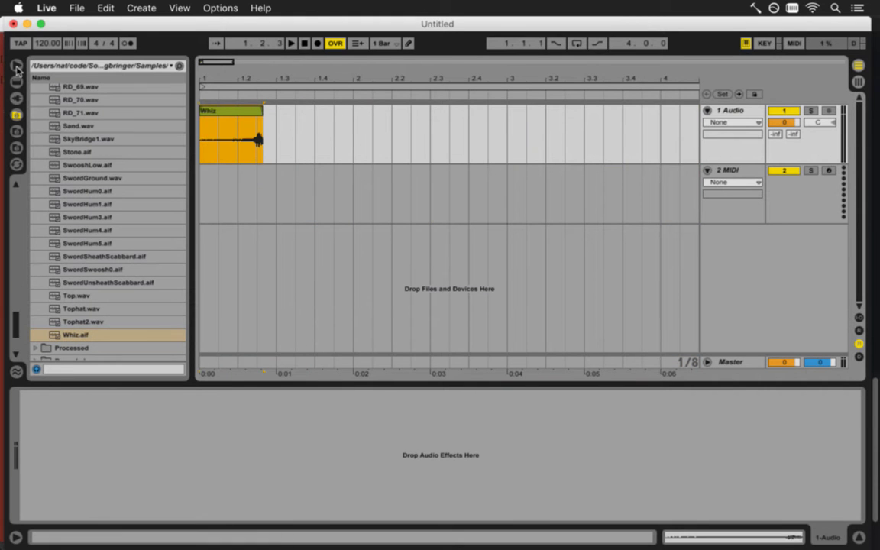
# Load the Massive instrument onto the 2 MIDI track, then close its plug-in window and hide the browser
pyautogui.click(16, 98)
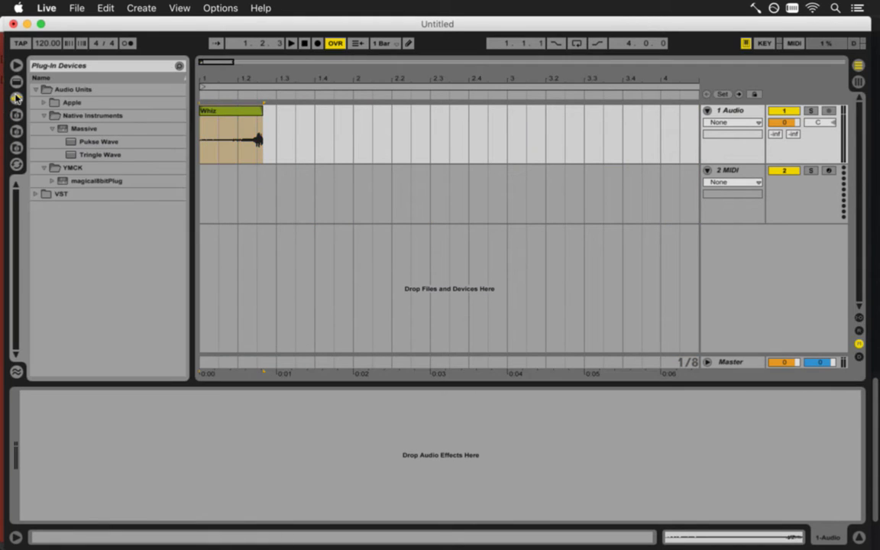
pyautogui.moveTo(65, 131); pyautogui.dragTo(756, 174)
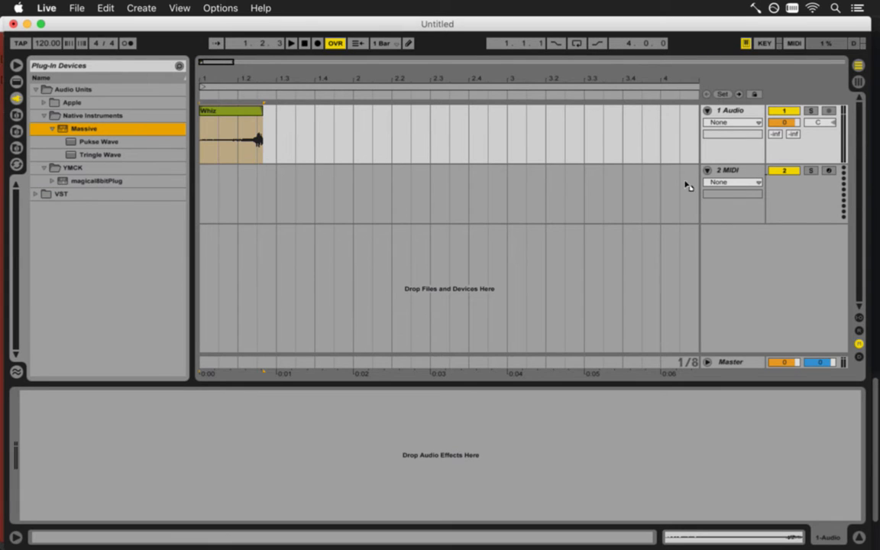
pyautogui.moveTo(547, 193); pyautogui.dragTo(551, 195)
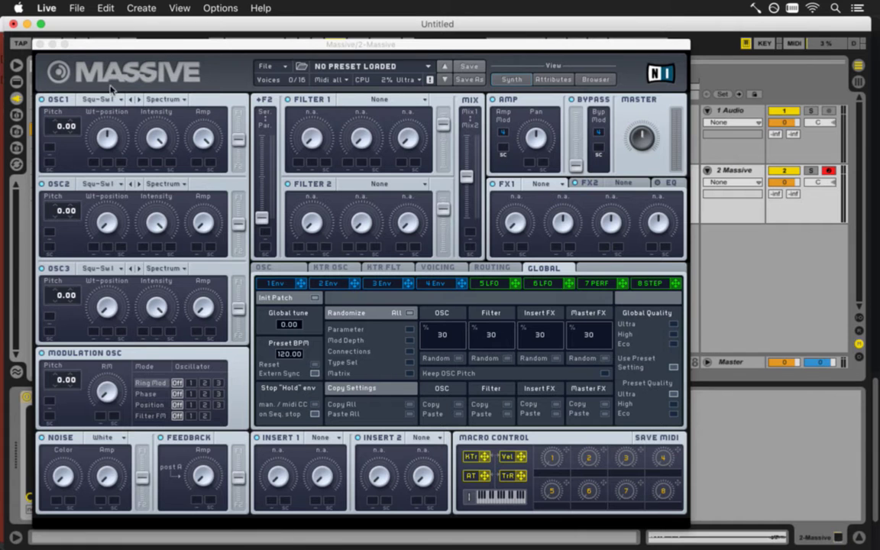
pyautogui.click(36, 43)
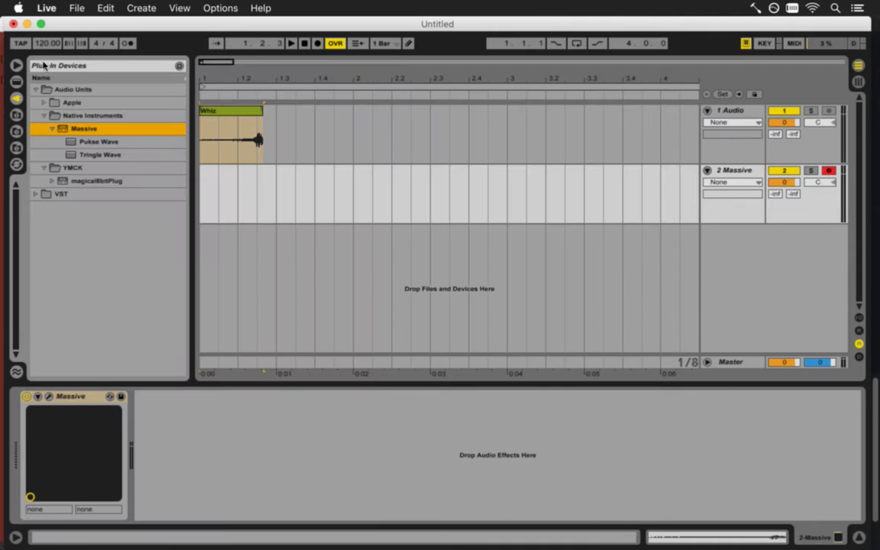
pyautogui.click(23, 65)
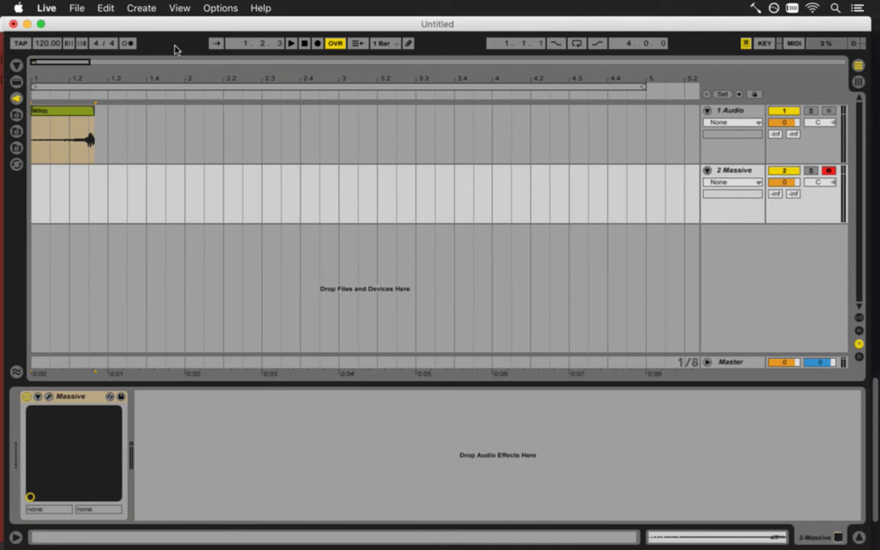
# Save the Live set as MetatronDash in the Songbringer folder and disarm recording on the Massive track
pyautogui.press('super+s')
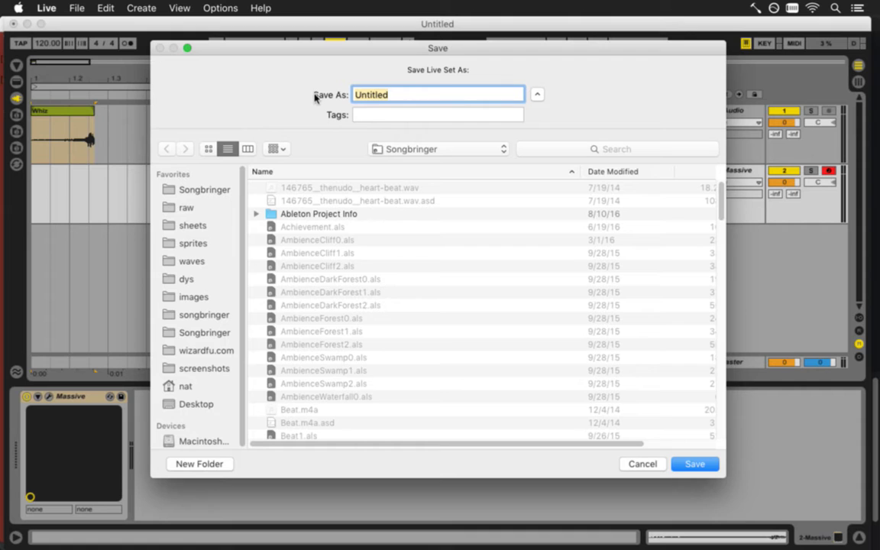
pyautogui.write('Meattr')
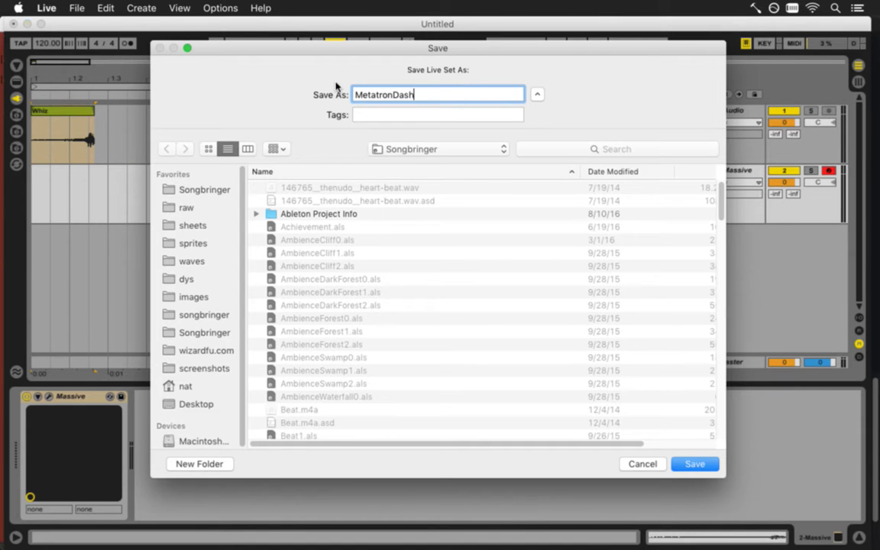
pyautogui.write('onDash')
pyautogui.press('Return')
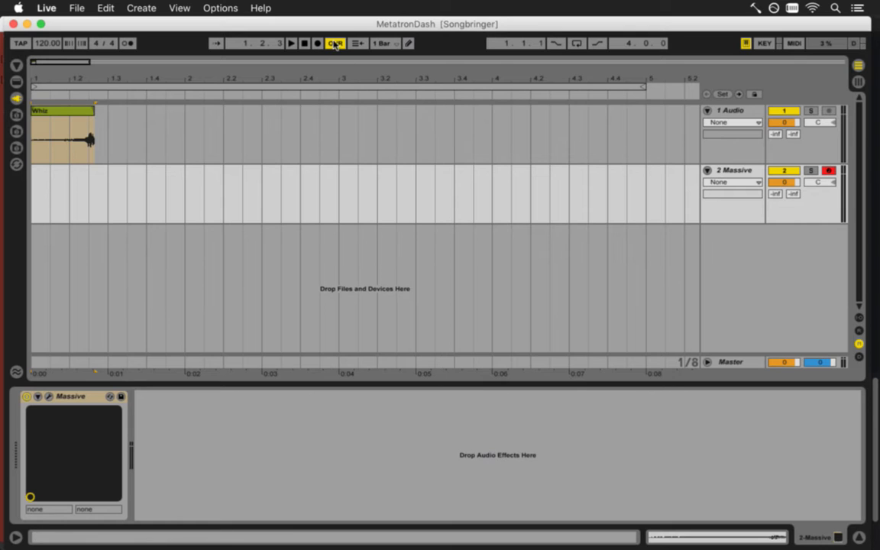
pyautogui.click(829, 171)
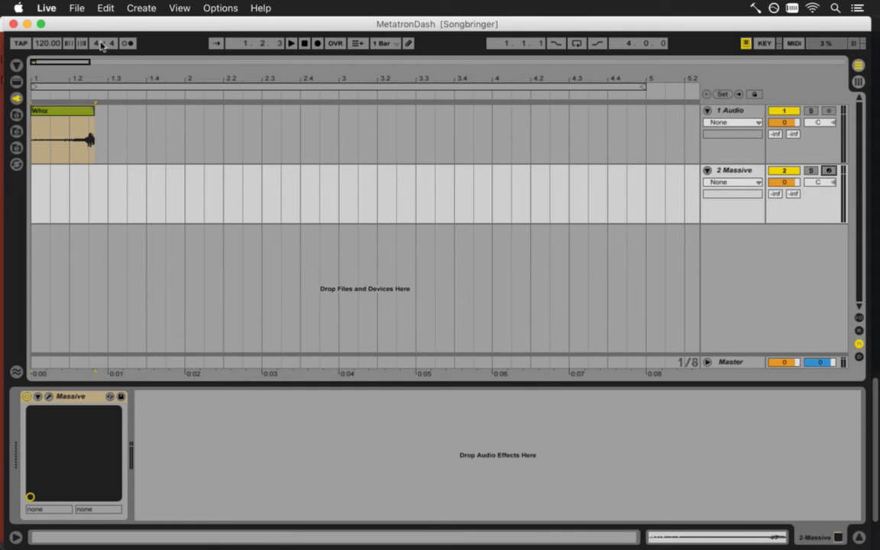
# Open the recent MetatronLanding set and play it back
pyautogui.click(77, 8)
pyautogui.moveTo(92, 51)
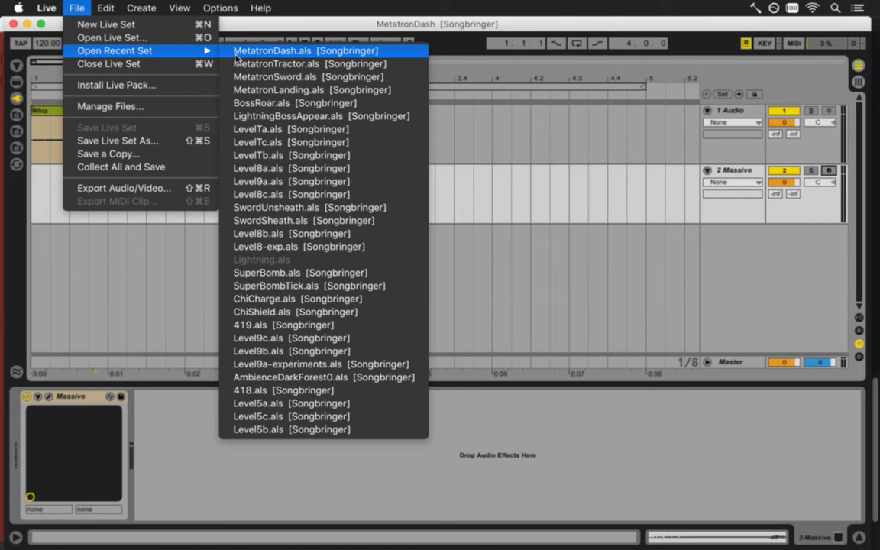
pyautogui.click(235, 90)
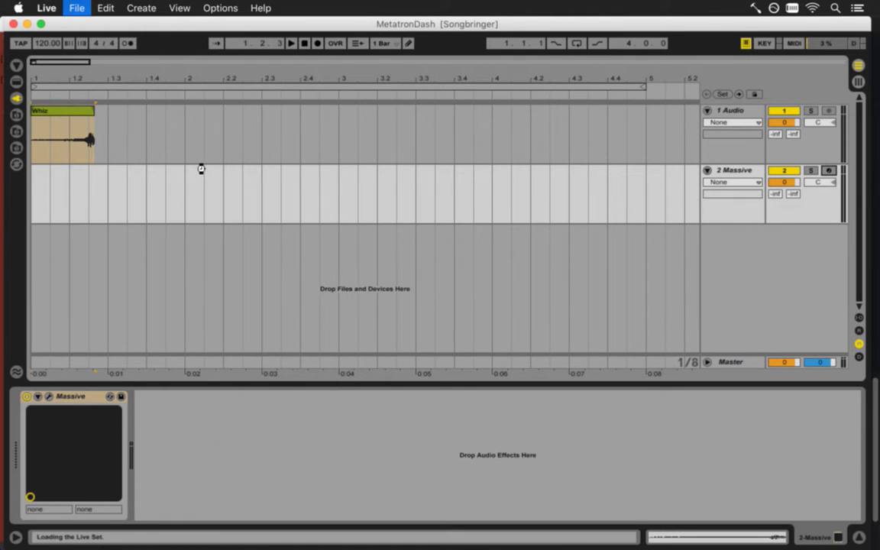
pyautogui.press('space')
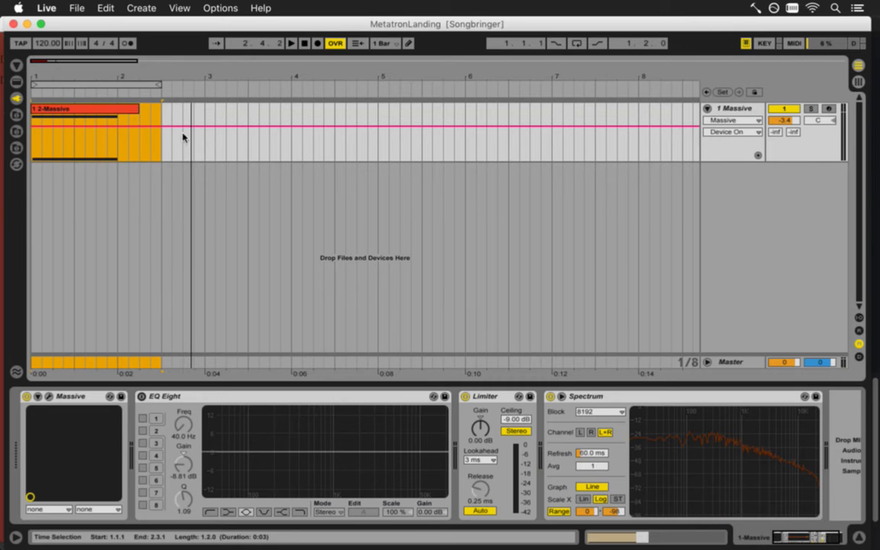
# Open the recent MetatronTractor set in Arrangement view and play it back
pyautogui.click(78, 7)
pyautogui.moveTo(122, 51)
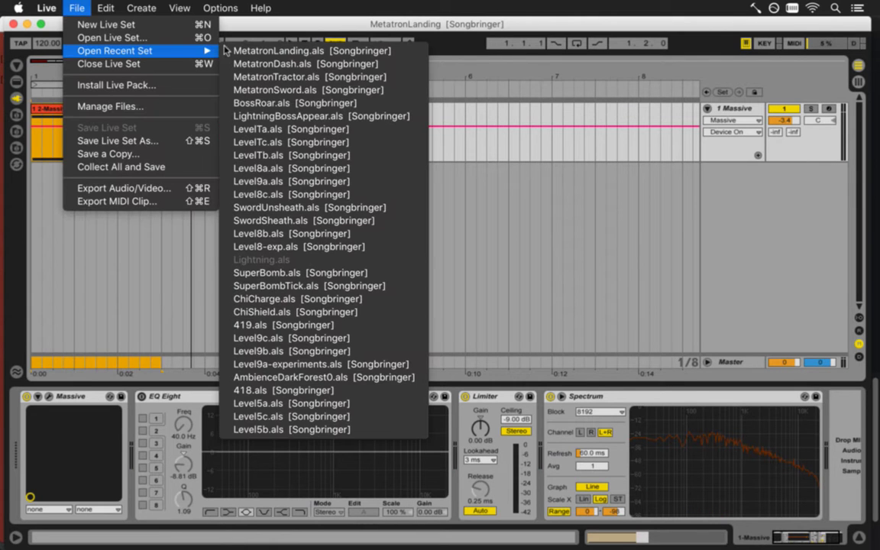
pyautogui.click(241, 78)
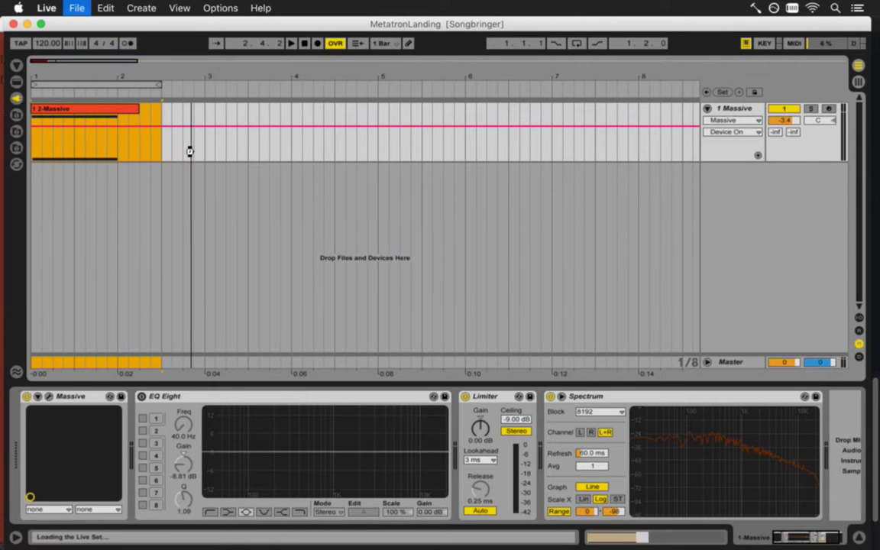
pyautogui.press('Tab')
pyautogui.press('space')
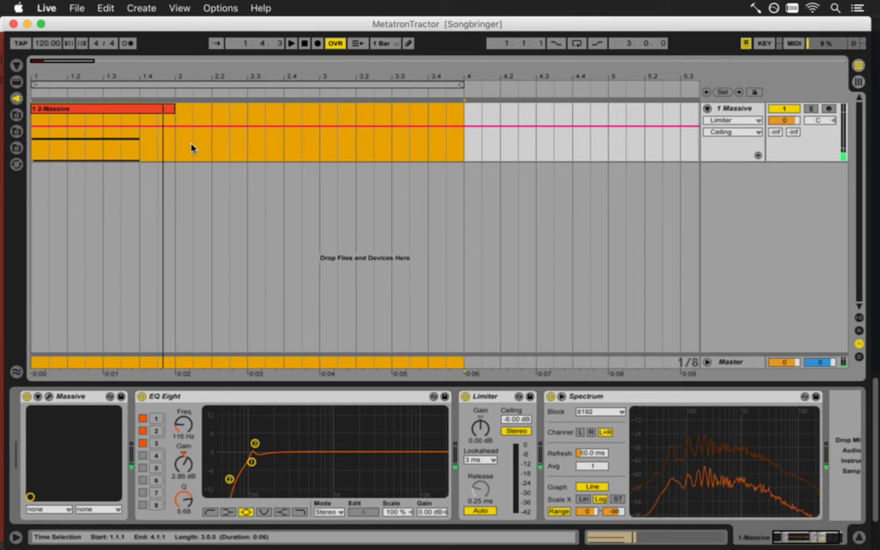
# Stop playback and copy the whole Massive track of the MetatronTractor set
pyautogui.press('space')
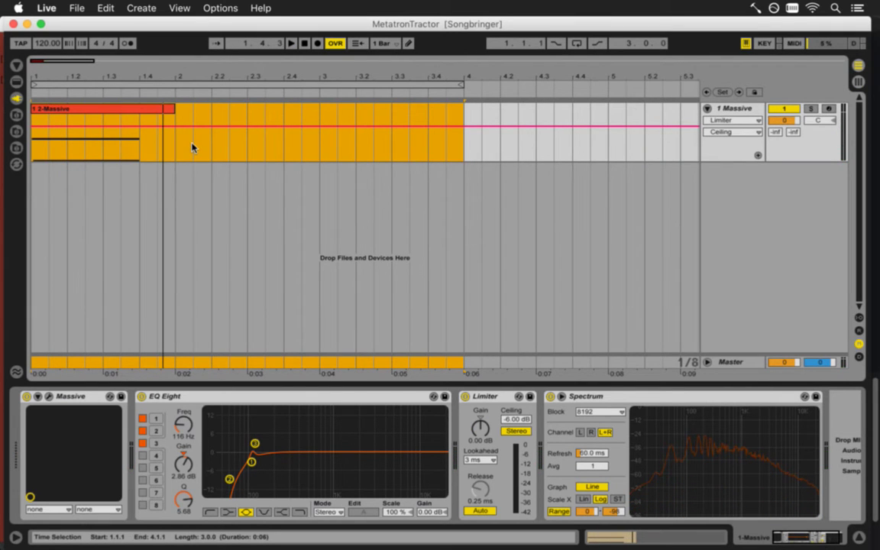
pyautogui.click(169, 109)
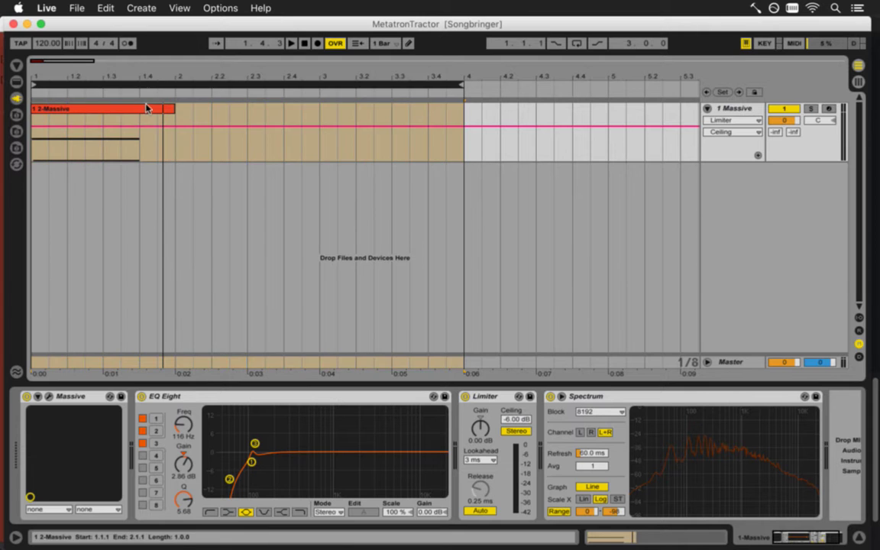
pyautogui.click(727, 110)
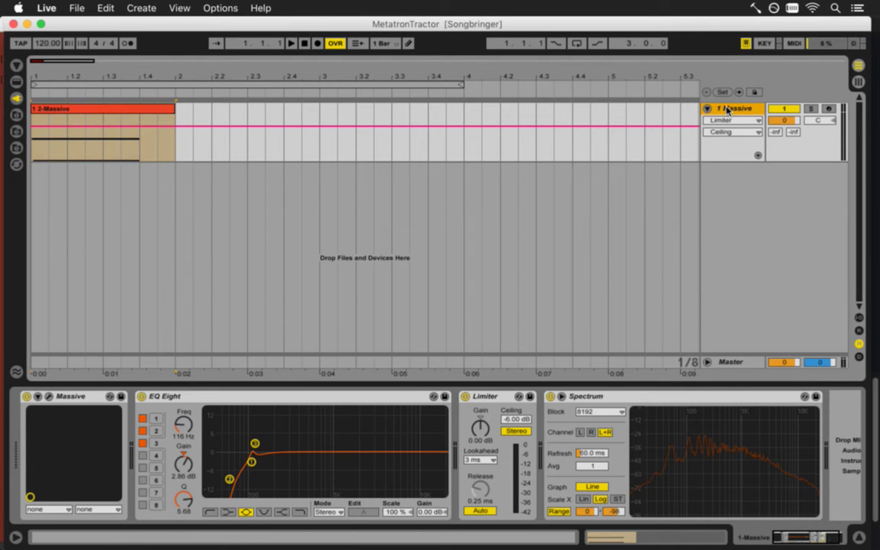
pyautogui.click(150, 115)
pyautogui.press('super+c')
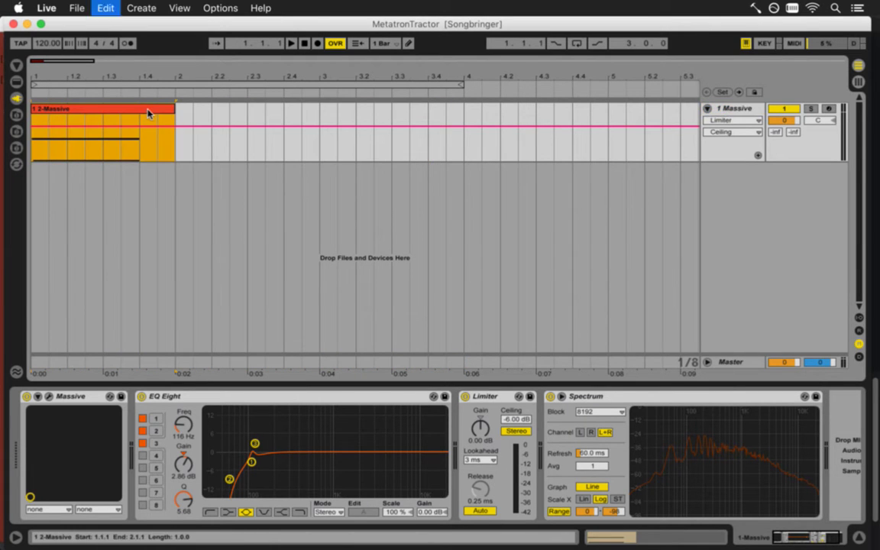
pyautogui.click(755, 110)
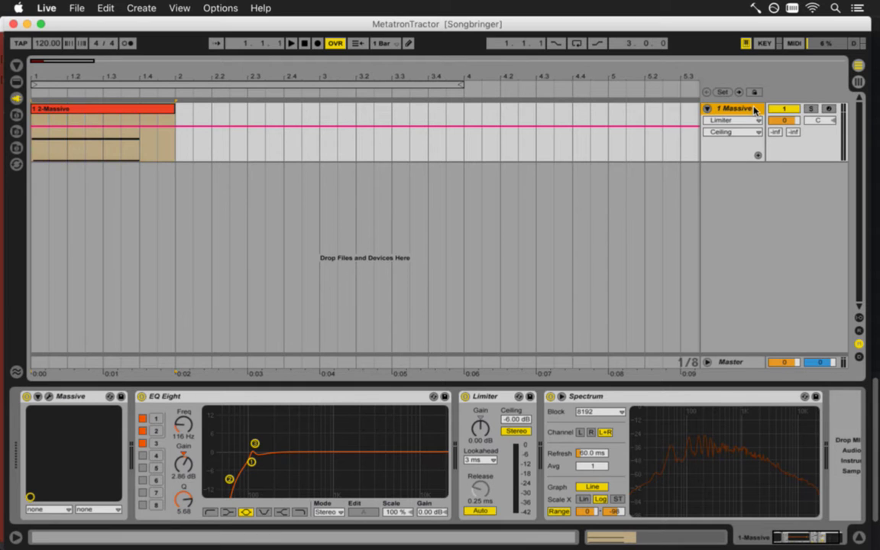
# Open the recent MetatronDash set and clear the time selection on the Whiz clip
pyautogui.click(77, 8)
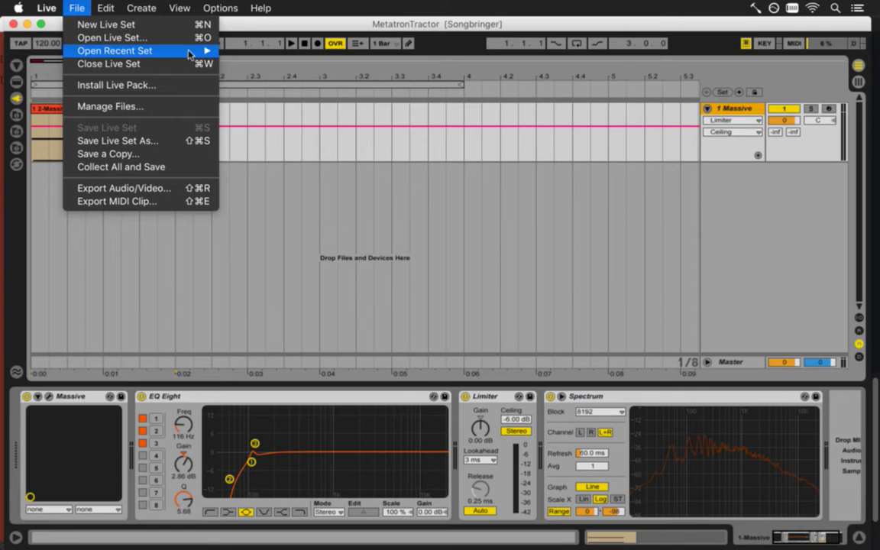
pyautogui.moveTo(187, 50)
pyautogui.click(275, 77)
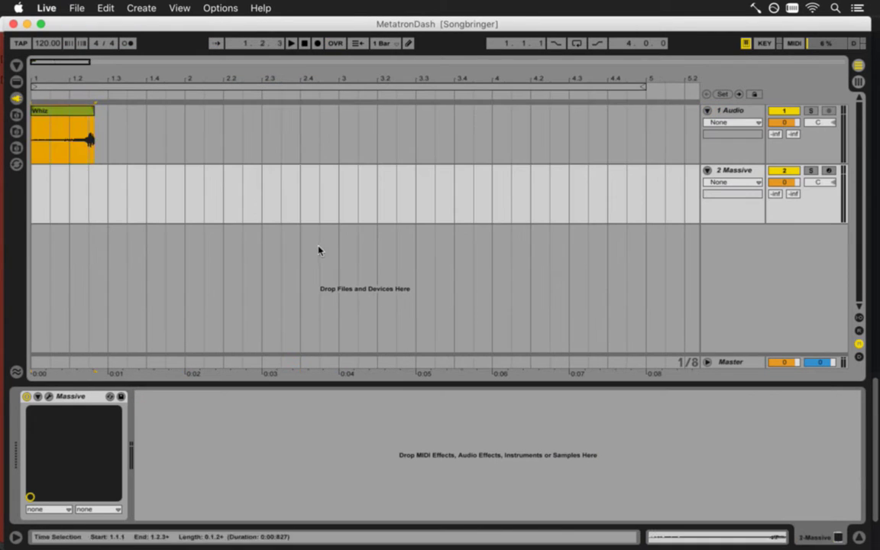
pyautogui.click(303, 255)
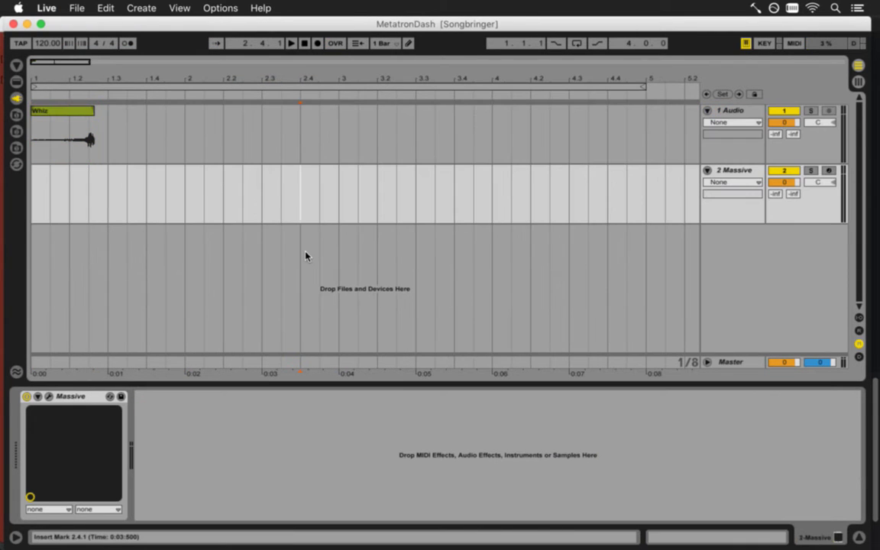
# Paste the copied track at the 2 Massive track, move its clip down onto the 3 Massive track, and play the arrangement
pyautogui.click(718, 171)
pyautogui.press('super+v')
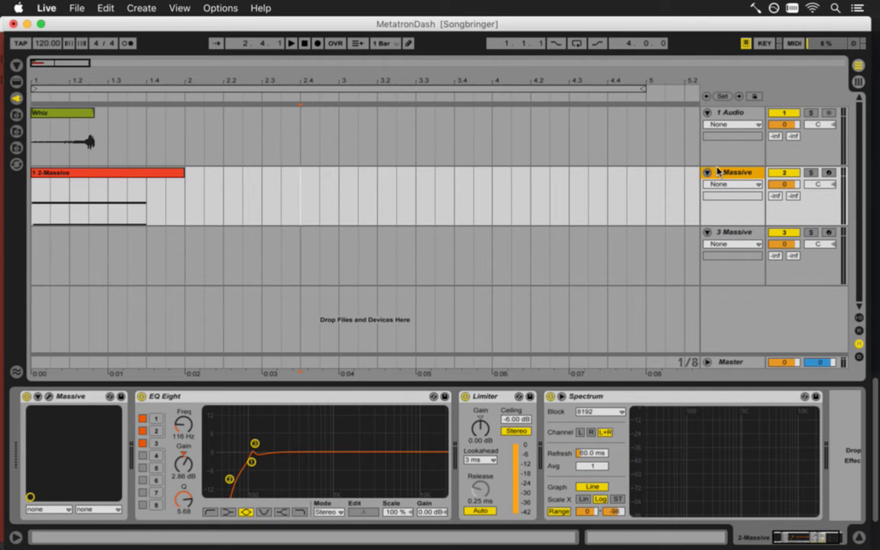
pyautogui.moveTo(104, 182); pyautogui.dragTo(104, 243)
pyautogui.press('space')
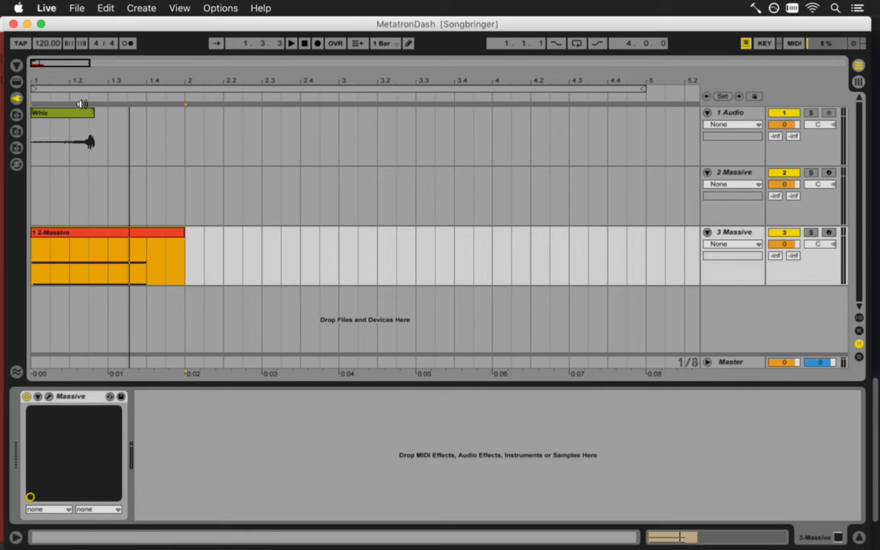
# Reopen the recent MetatronTractor set in Arrangement view and copy the Massive track's full device chain, from Massive through Spectrum
pyautogui.click(75, 7)
pyautogui.moveTo(132, 51)
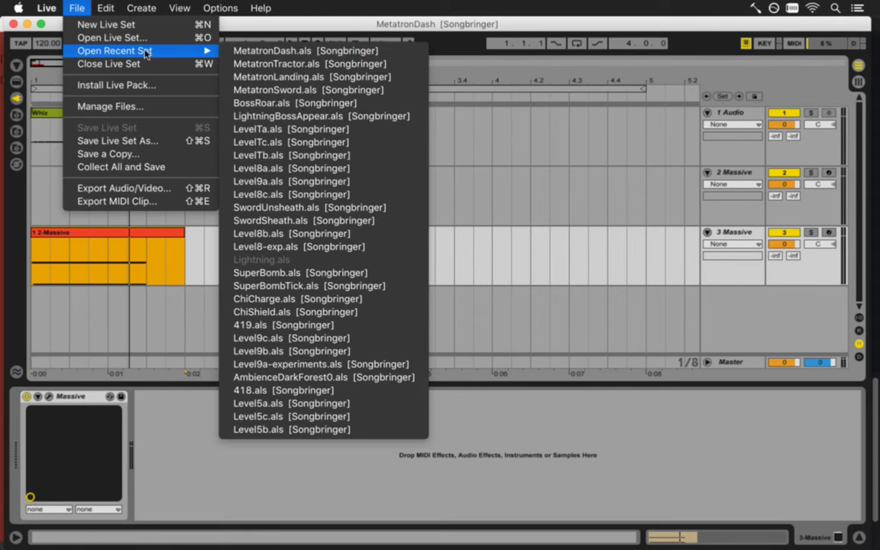
pyautogui.click(252, 65)
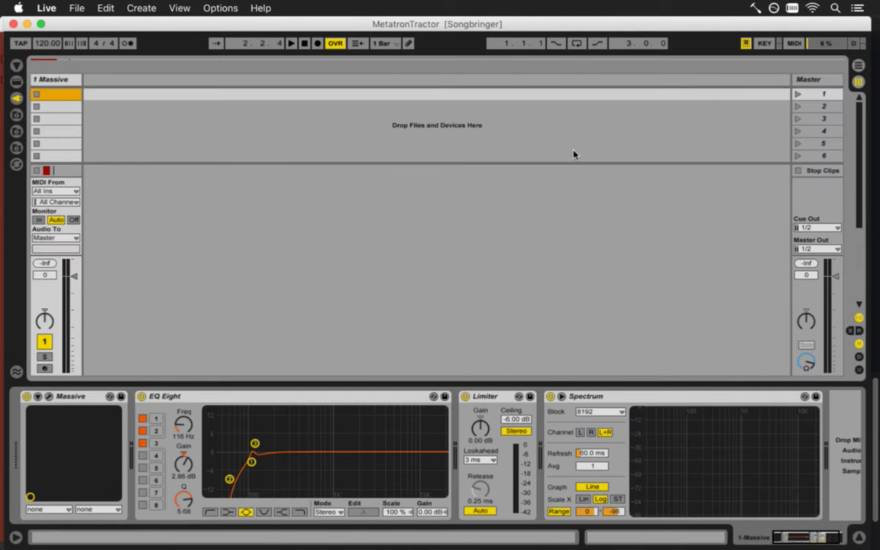
pyautogui.press('Tab')
pyautogui.press('space')
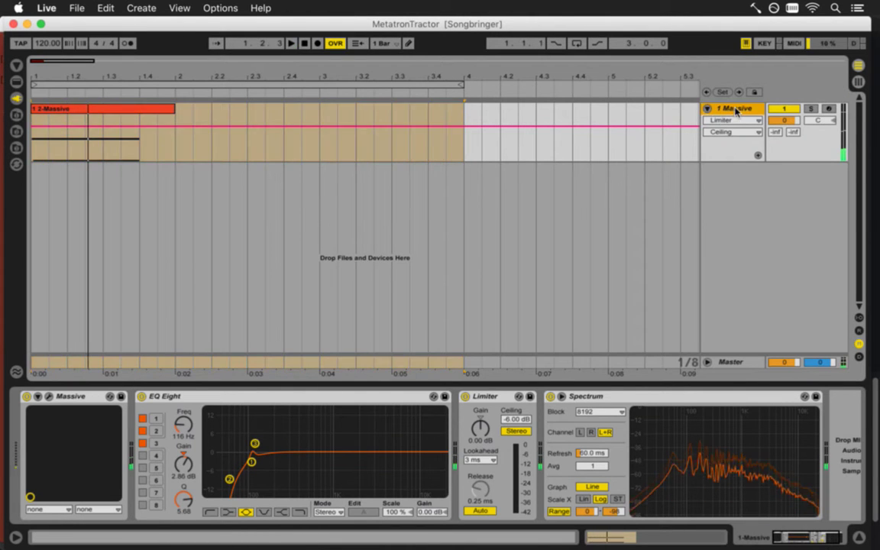
pyautogui.click(226, 403)
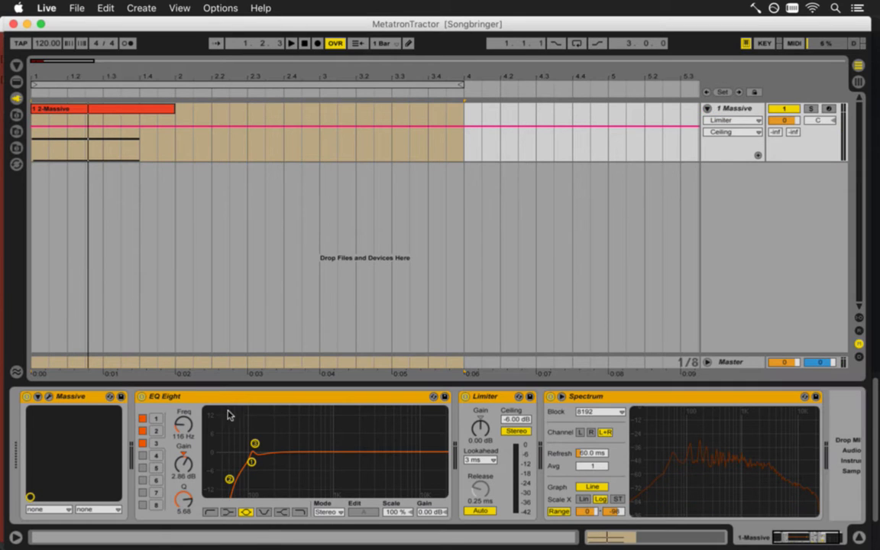
# Return to the recent MetatronDash set and replace the Massive device on the 3 Massive track with the copied device chain
pyautogui.click(77, 8)
pyautogui.moveTo(145, 51)
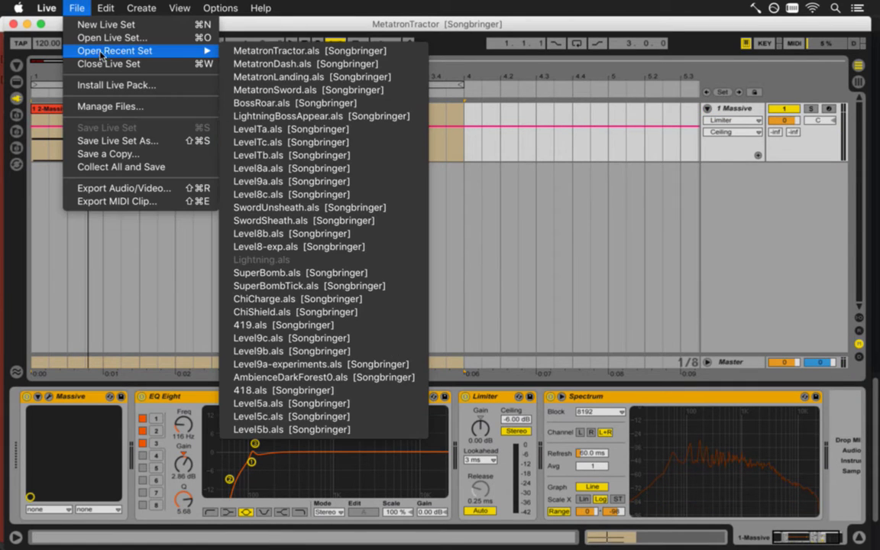
pyautogui.click(261, 64)
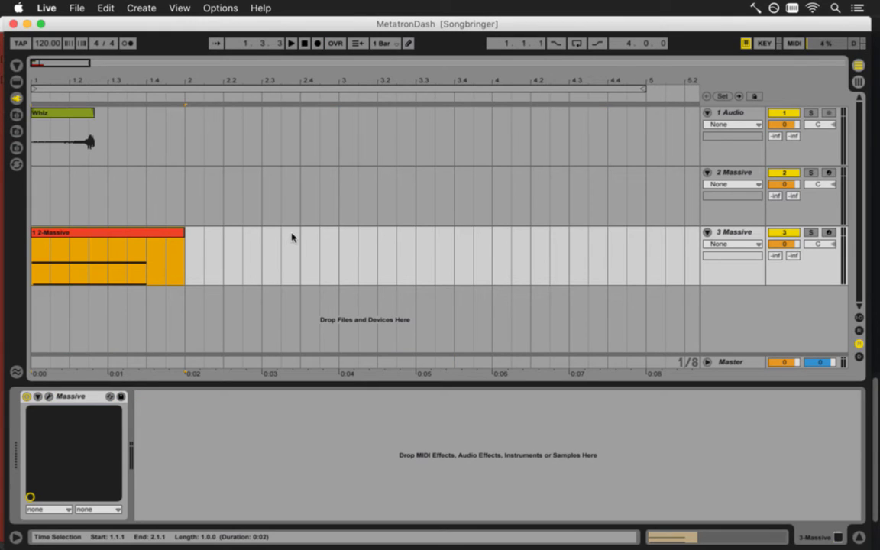
pyautogui.click(735, 232)
pyautogui.click(88, 400)
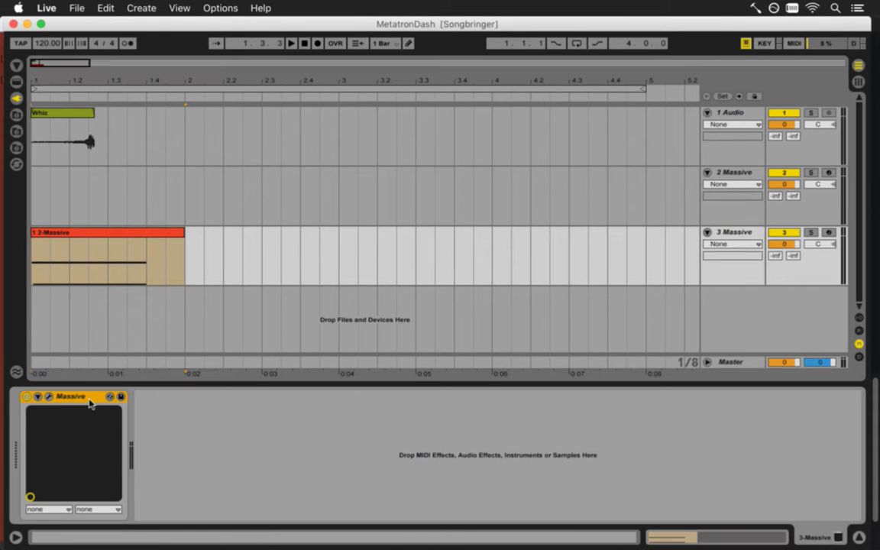
# Play back the Whiz and Massive clips together and adjust the system volume
pyautogui.press('space')
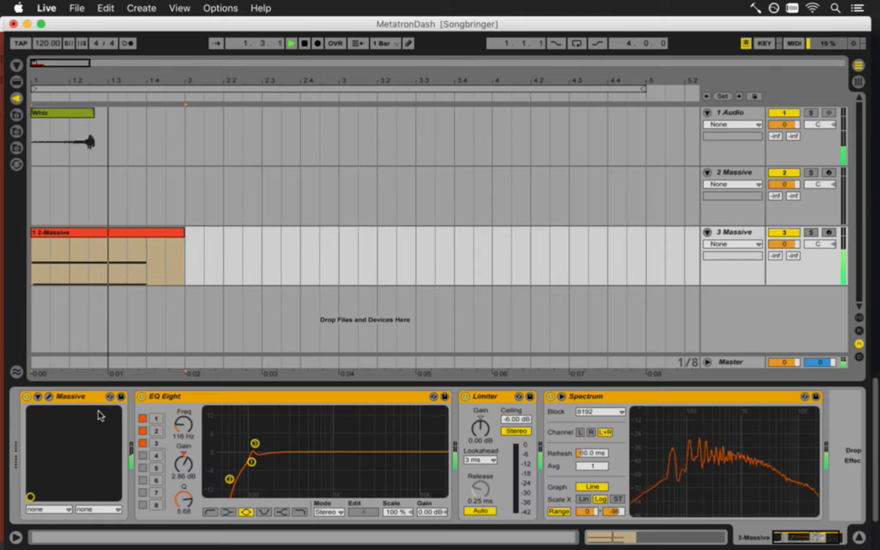
pyautogui.press('space')
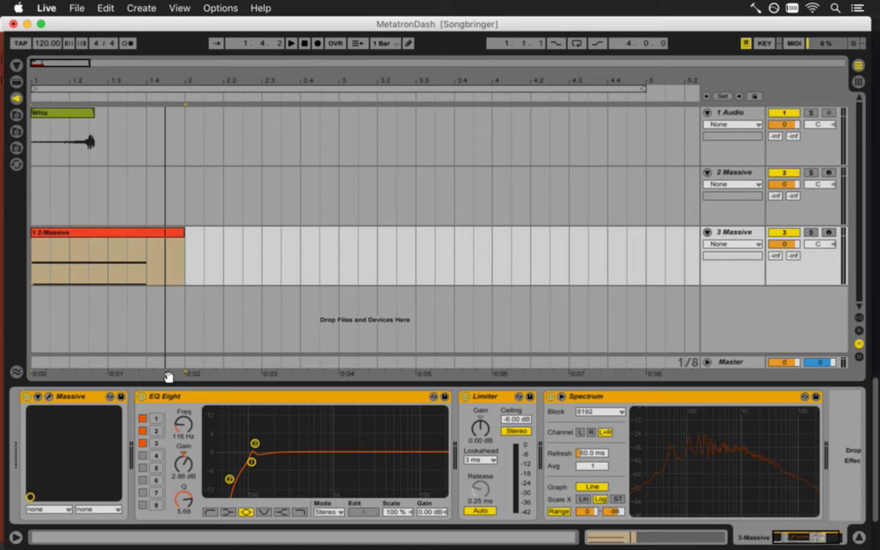
pyautogui.press('XF86AudioRaiseVolume')
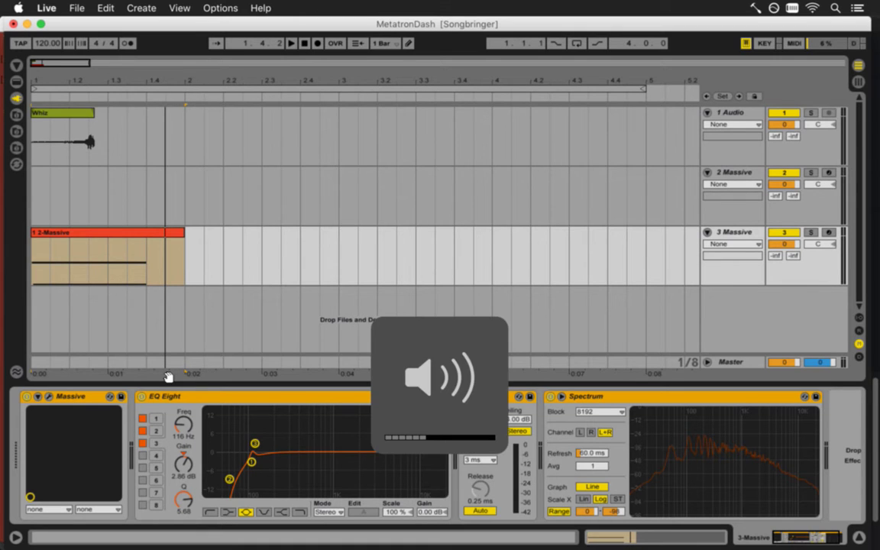
pyautogui.press('XF86AudioRaiseVolume')
pyautogui.press('XF86AudioLowerVolume')
# Delete the empty 2 Massive track
pyautogui.click(85, 202)
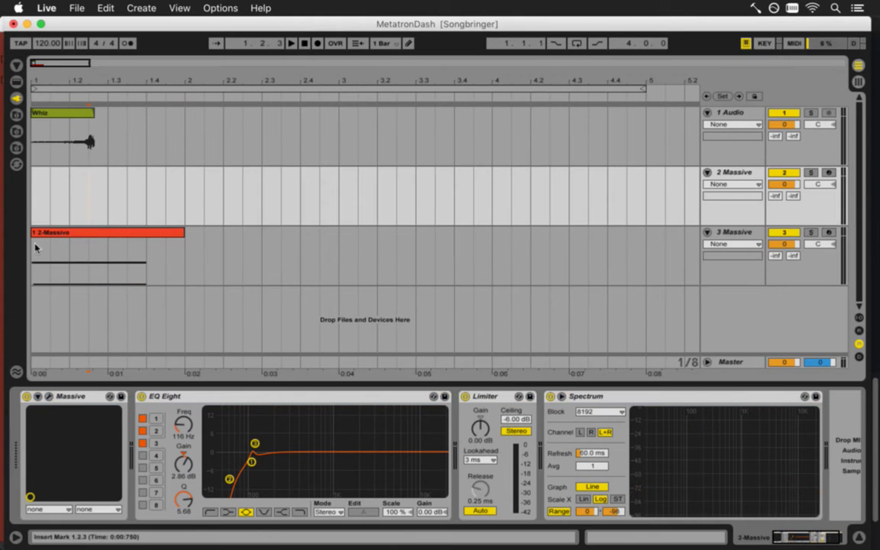
pyautogui.click(86, 234)
pyautogui.click(752, 175)
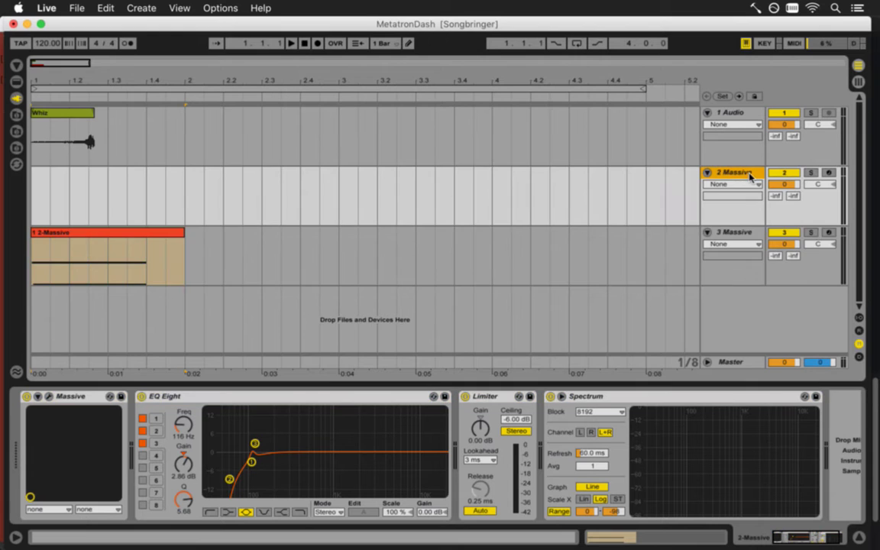
pyautogui.press('Delete')
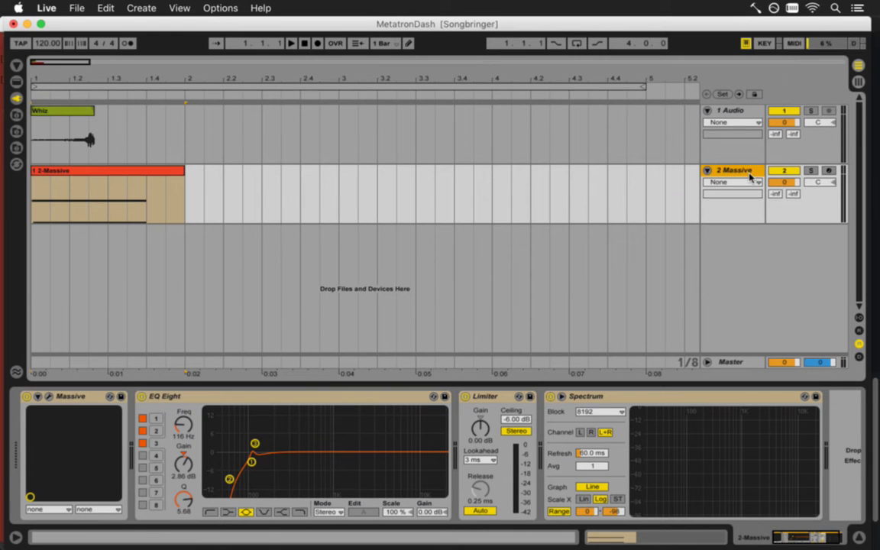
# Shorten the arrangement loop so that it ends at bar 2
pyautogui.click(268, 93)
pyautogui.moveTo(642, 91); pyautogui.dragTo(185, 89)
pyautogui.moveTo(94, 79); pyautogui.dragTo(185, 75)
# Switch to Xcode and examine the dash-trail animation and delay settings of the dash sequence in Metatron.txt
pyautogui.press('super+Tab')
pyautogui.press('super+Tab')
pyautogui.press('super+Tab')
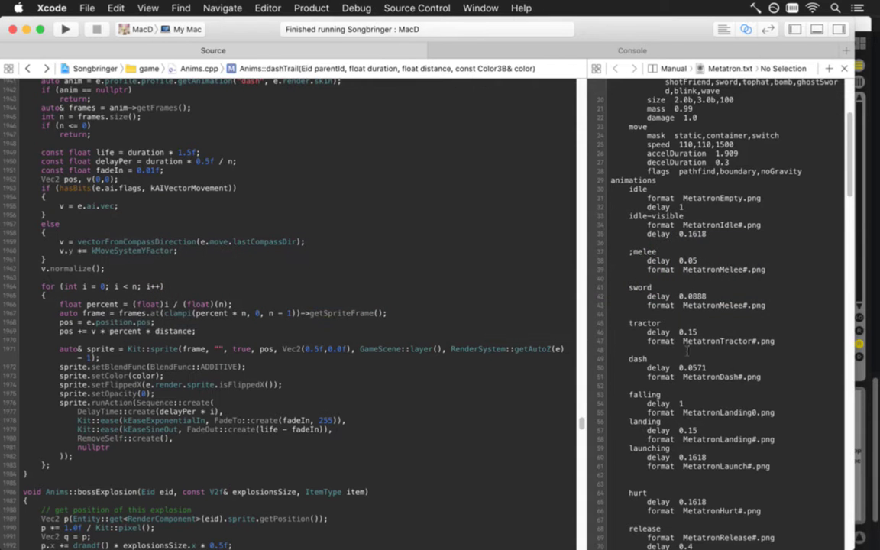
pyautogui.scroll(-20, 768, 319)
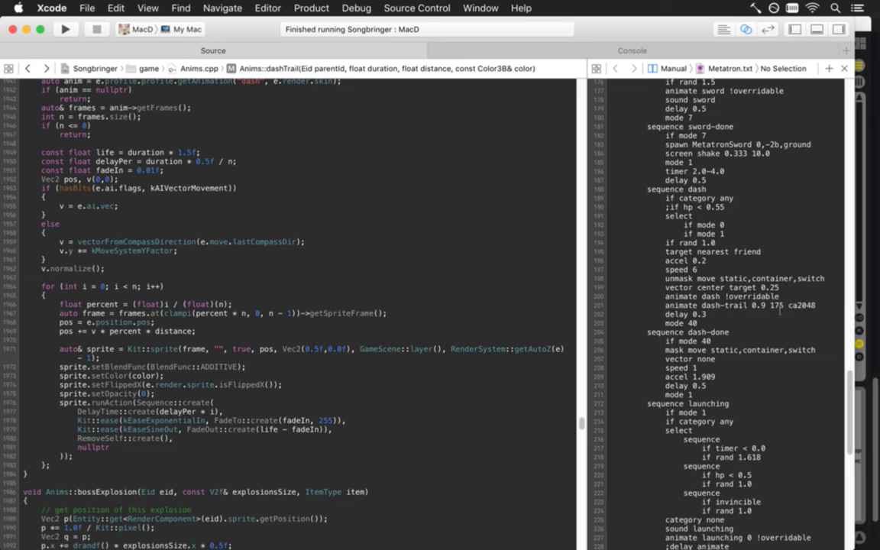
pyautogui.click(779, 308)
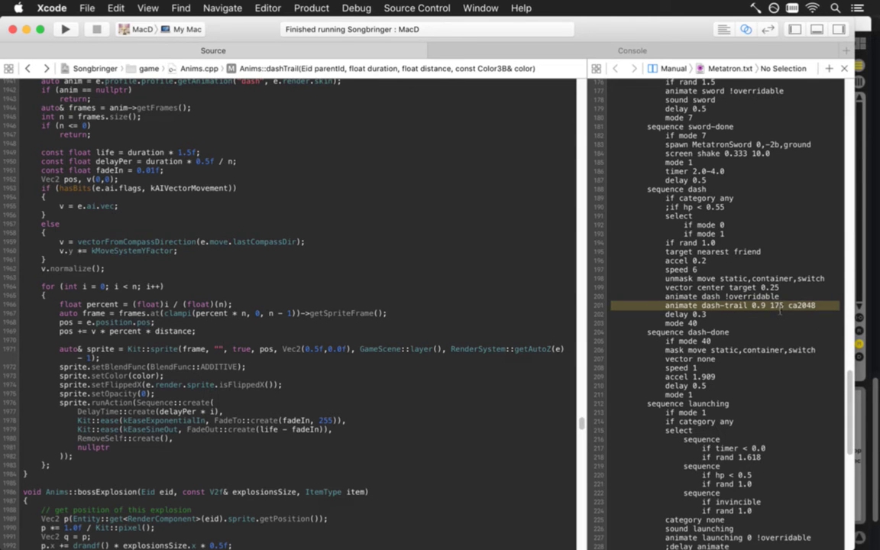
pyautogui.press('Right')
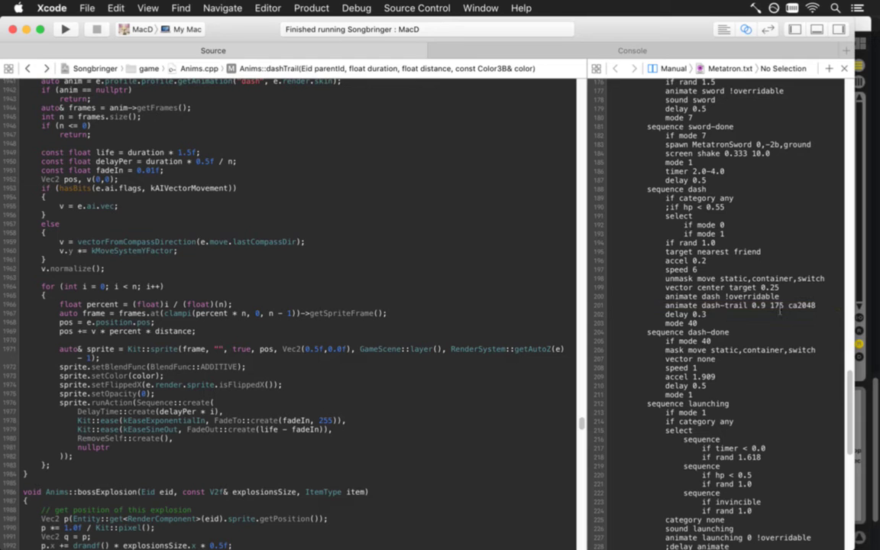
pyautogui.hotkey('shift', 'Down')
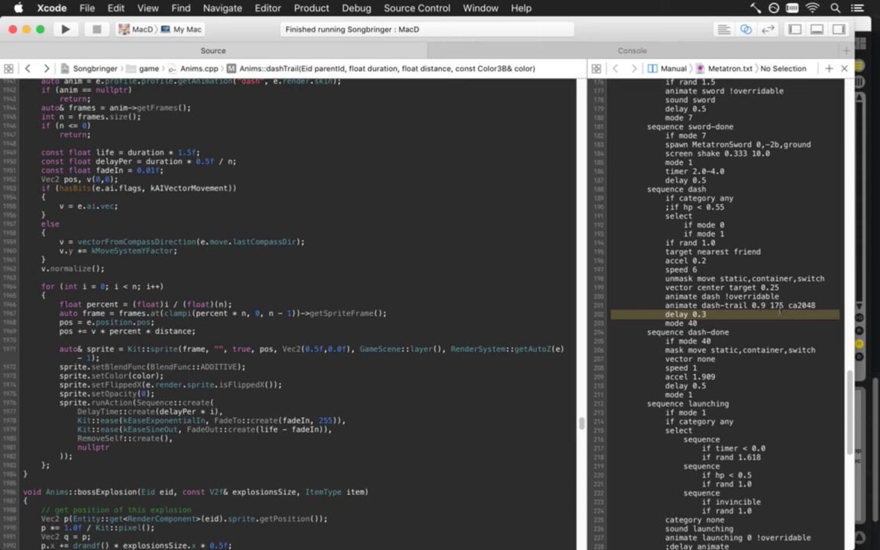
pyautogui.press('super+r')
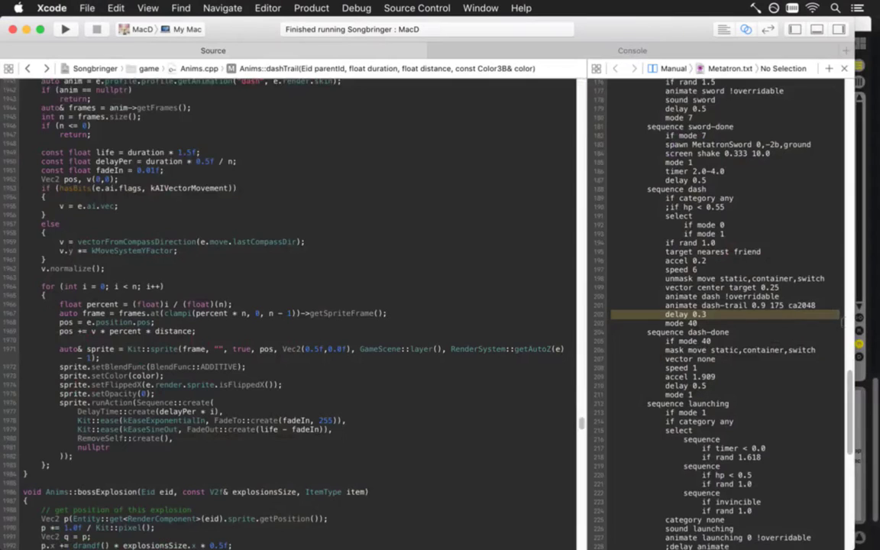
pyautogui.click(810, 309)
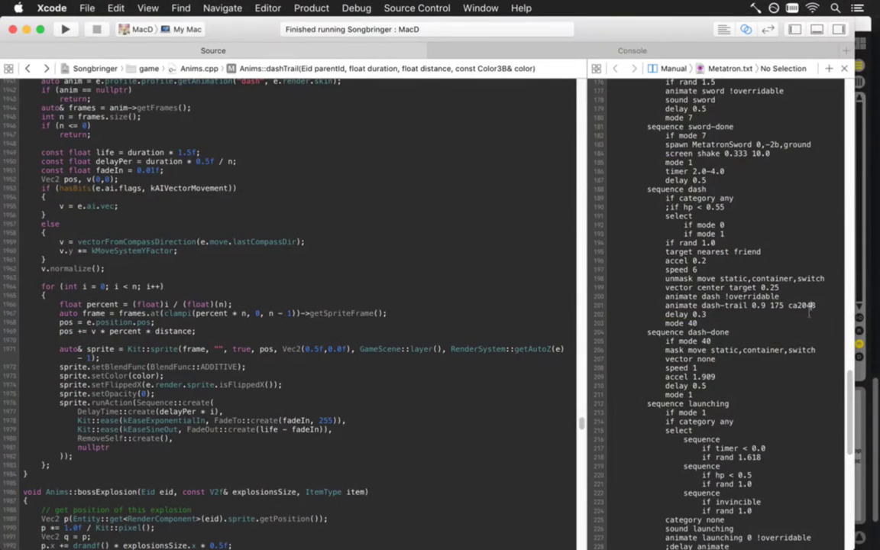
# Duplicate the tractor entry in the sounds list of Metatron.txt, clear the copy's sound name, and save the file
pyautogui.scroll(10, 809, 307)
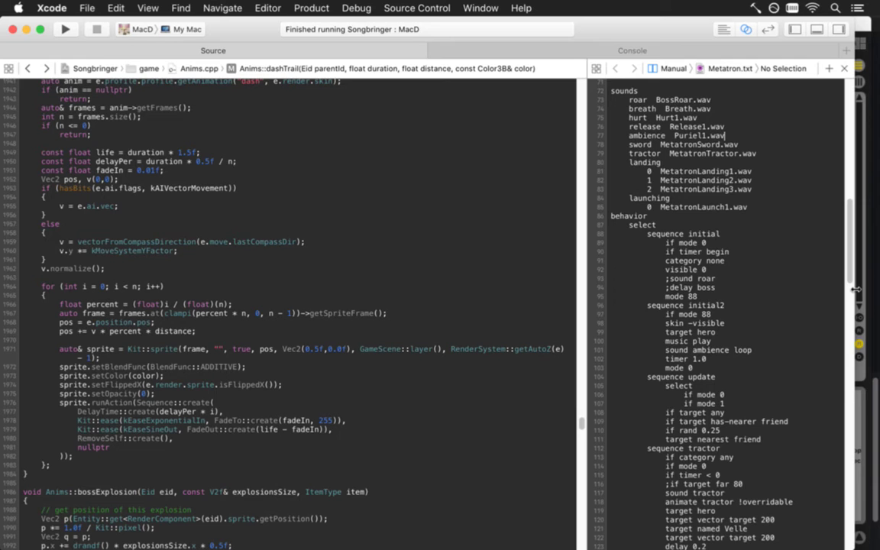
pyautogui.hotkey('shift', 'Down')
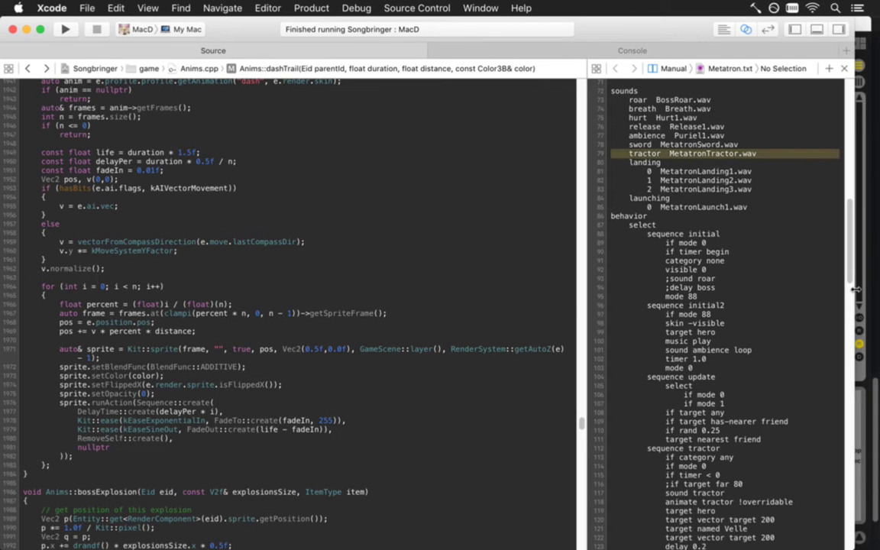
pyautogui.press('super+c')
pyautogui.press('super+v')
pyautogui.press('super+v')
pyautogui.press('Up')
pyautogui.press('Right')
pyautogui.press('Delete')
pyautogui.press('Delete')
pyautogui.press('Delete')
pyautogui.press('Delete')
pyautogui.press('Delete')
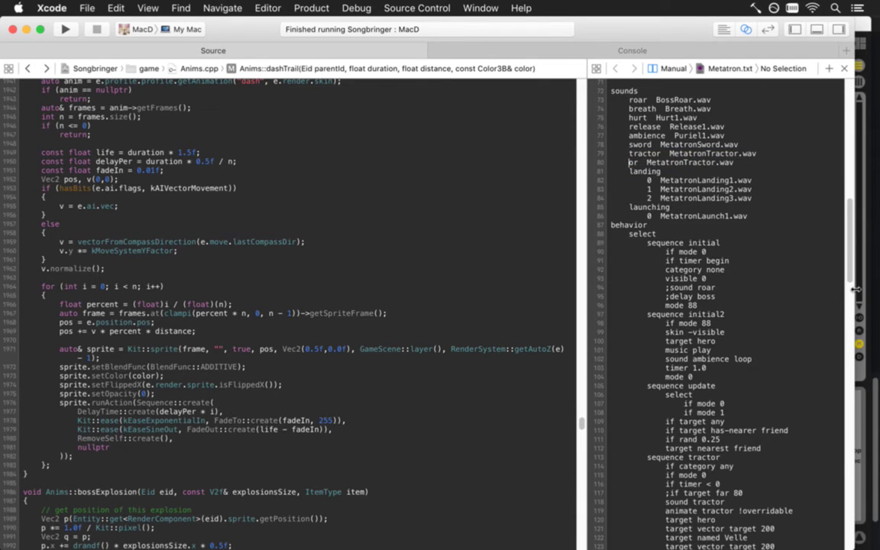
pyautogui.press('super+s')
# Add a sound line directly after the dash-trail animation in the dash sequence of Metatron.txt
pyautogui.scroll(-8, 855, 289)
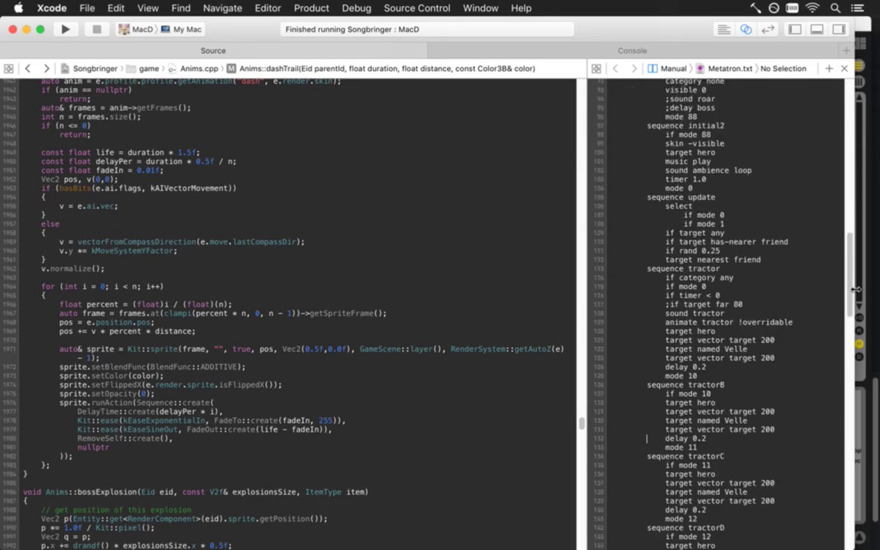
pyautogui.scroll(-12, 855, 289)
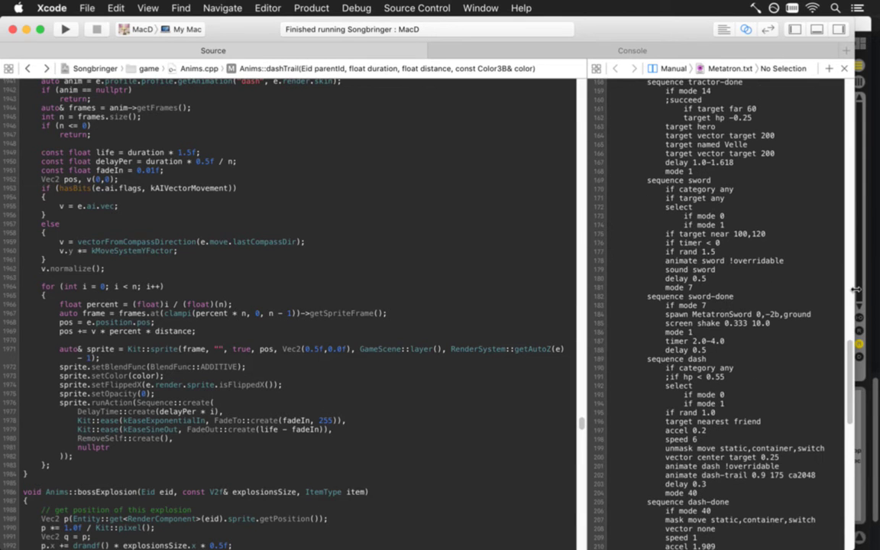
pyautogui.scroll(-5, 855, 289)
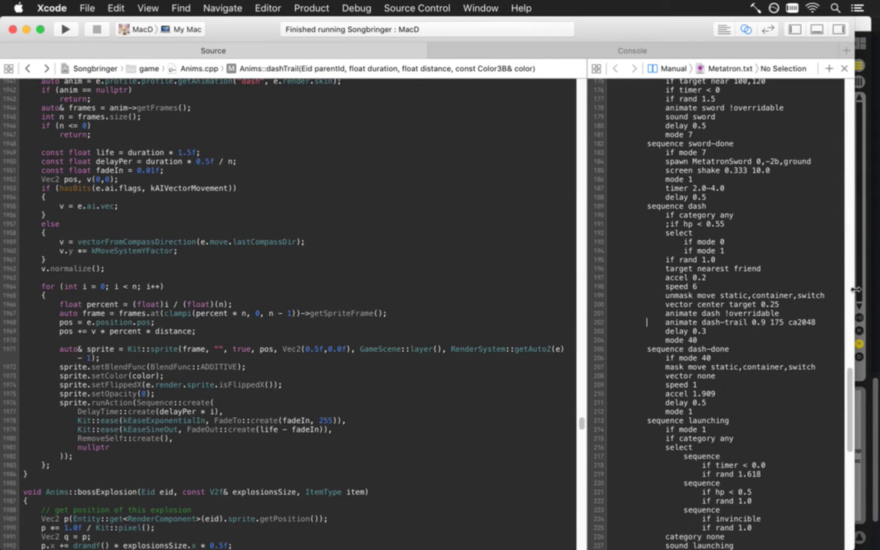
pyautogui.press('Return')
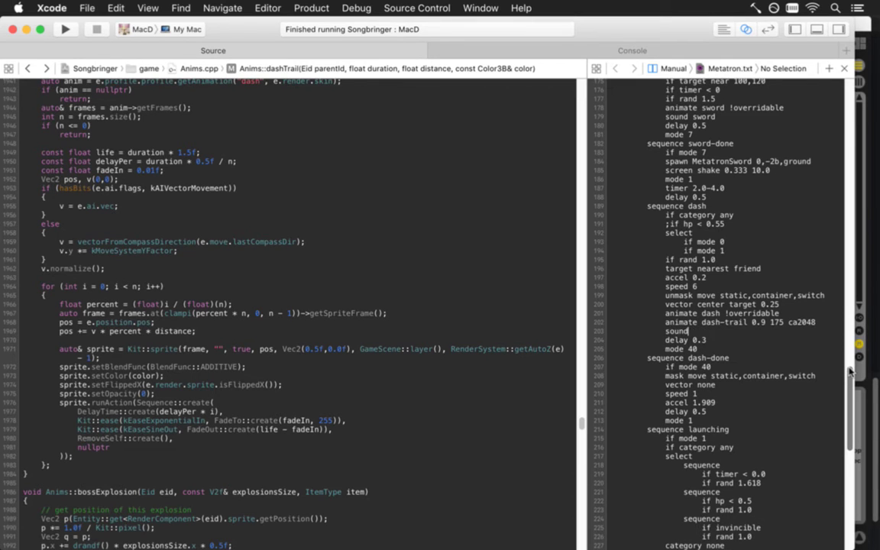
# Run Songbringer to observe the Metatron boss fight, quit the game, and switch to Ableton Live
pyautogui.press('super+r')
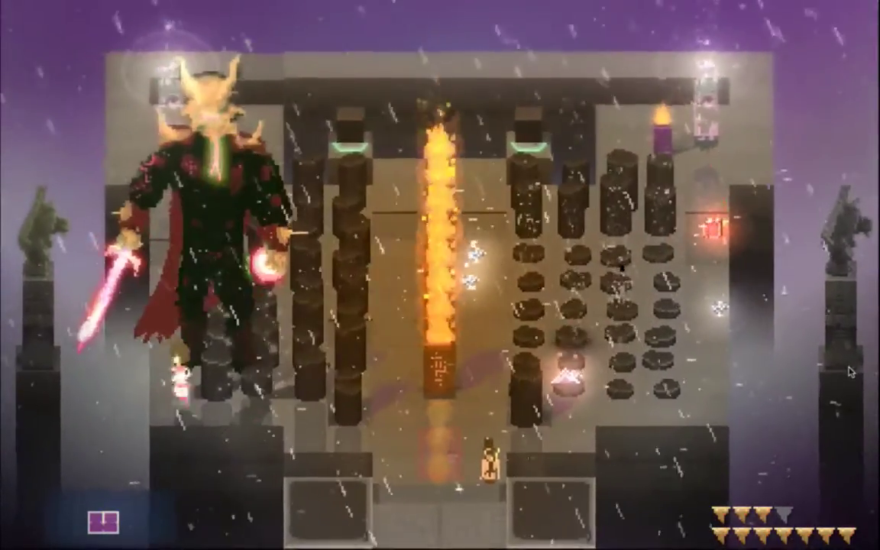
pyautogui.press('super+q')
pyautogui.press('super+Tab')
pyautogui.press('super+shift+Tab')
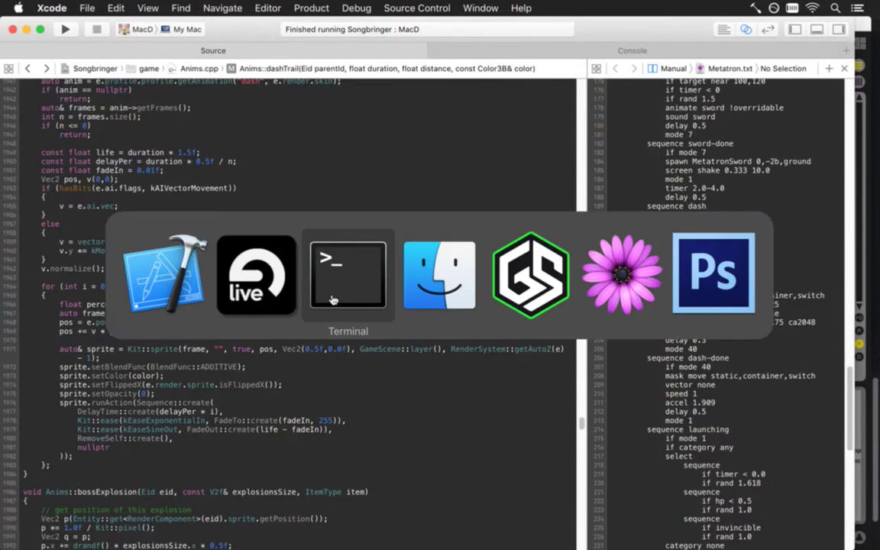
pyautogui.click(217, 305)
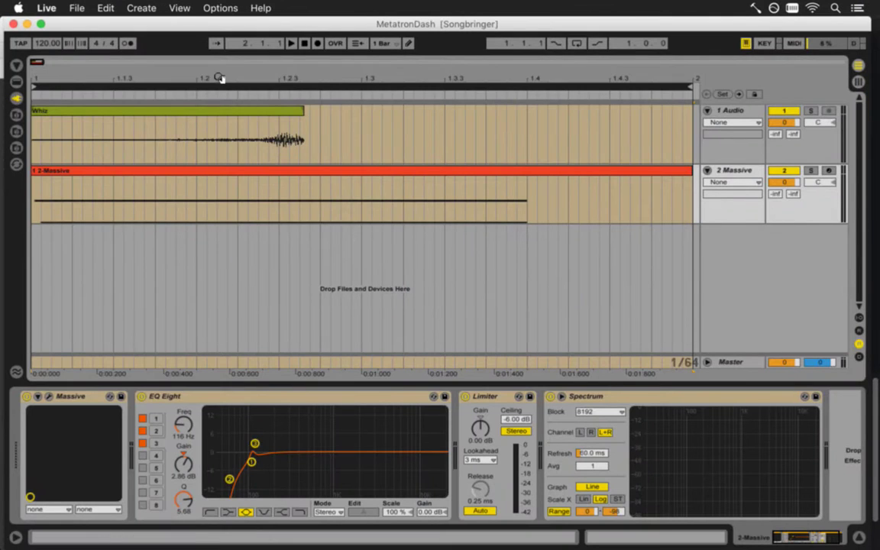
# Play back the MetatronDash arrangement and check the Massive synth's settings on the 2 Massive track
pyautogui.moveTo(220, 78); pyautogui.dragTo(223, 77)
pyautogui.press('space')
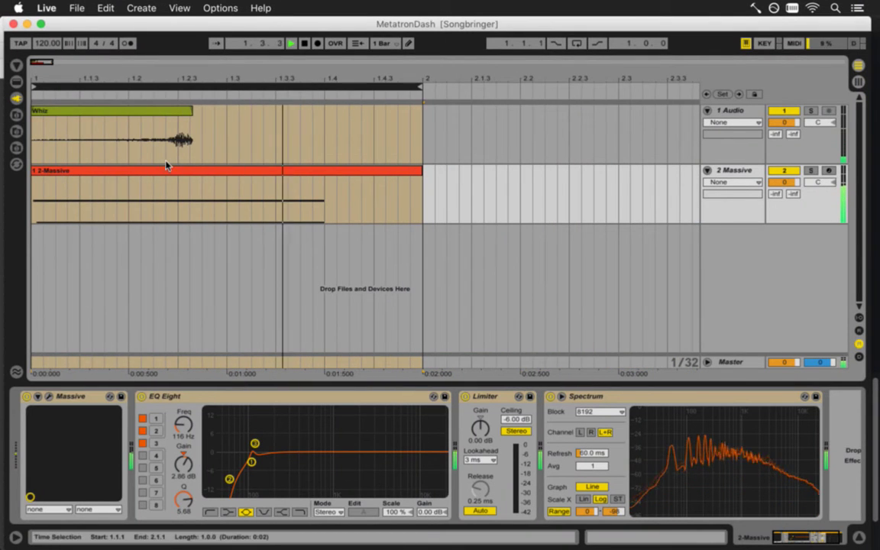
pyautogui.click(177, 172)
pyautogui.press('space')
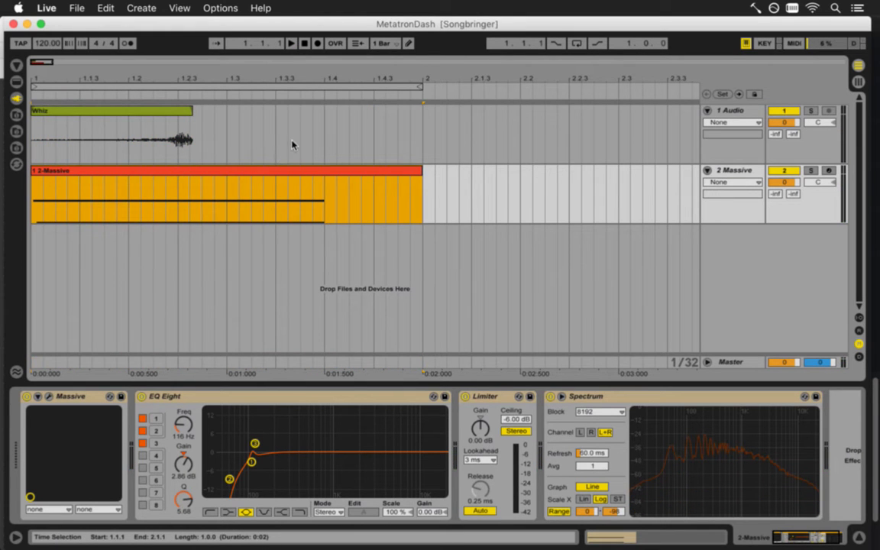
pyautogui.click(49, 398)
pyautogui.click(49, 398)
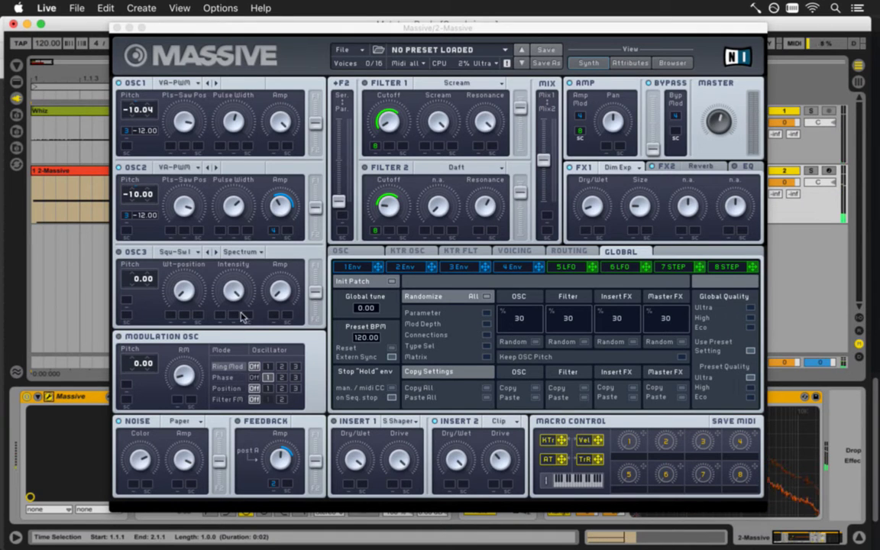
pyautogui.click(117, 27)
# Shorten both overlapping notes in the 2-Massive clip so that they end at 1.2.3, and play back the result
pyautogui.doubleClick(165, 181)
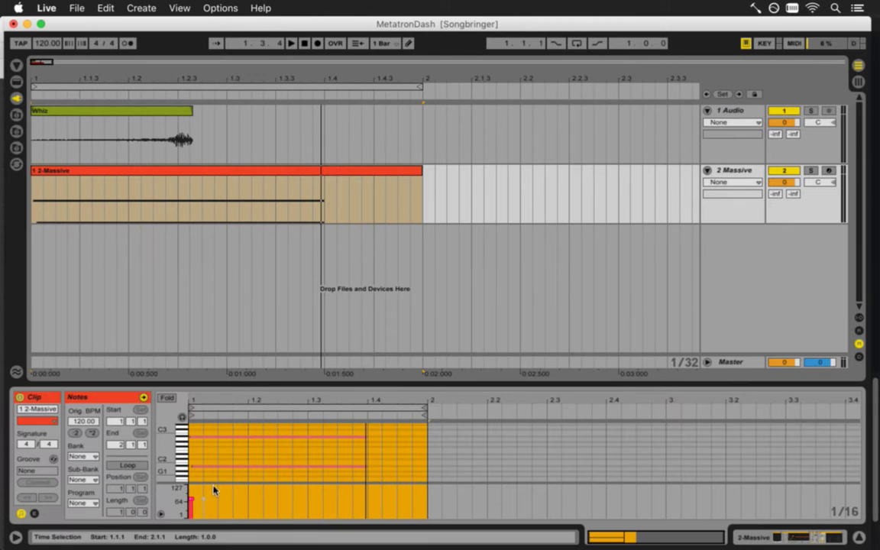
pyautogui.moveTo(213, 483); pyautogui.dragTo(213, 520)
pyautogui.moveTo(226, 396); pyautogui.dragTo(231, 399)
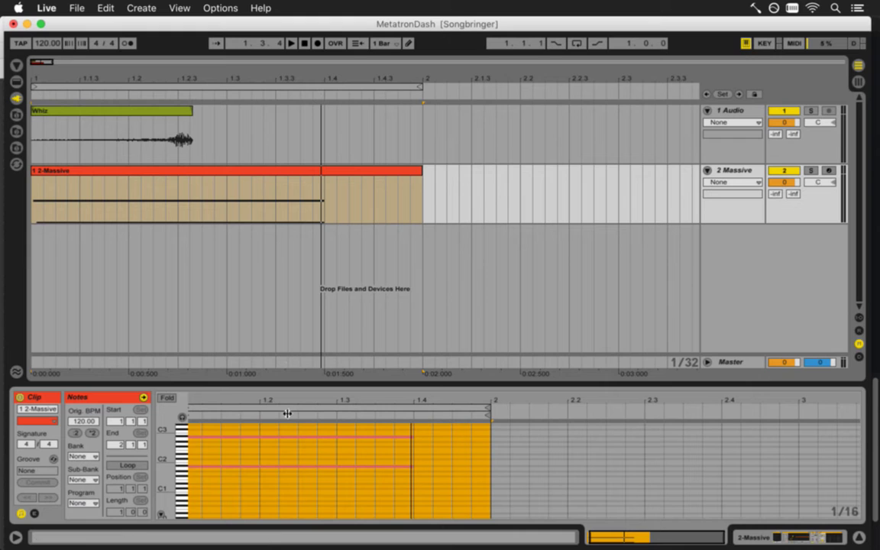
pyautogui.moveTo(204, 402); pyautogui.dragTo(204, 406)
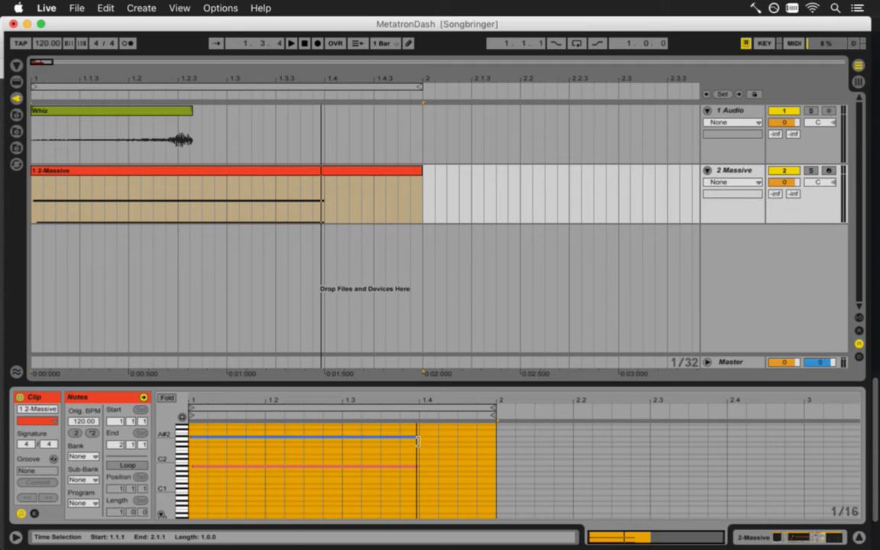
pyautogui.moveTo(419, 441); pyautogui.dragTo(308, 441)
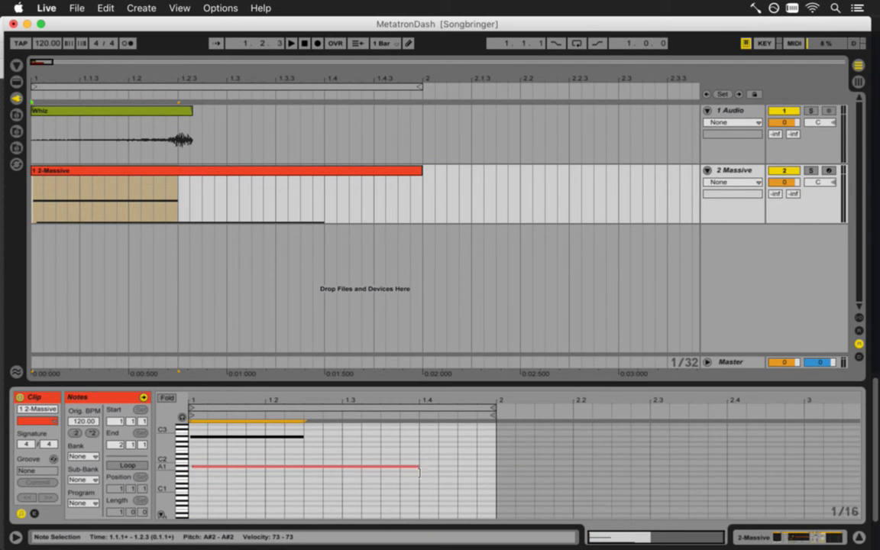
pyautogui.moveTo(419, 467); pyautogui.dragTo(305, 467)
pyautogui.press('space')
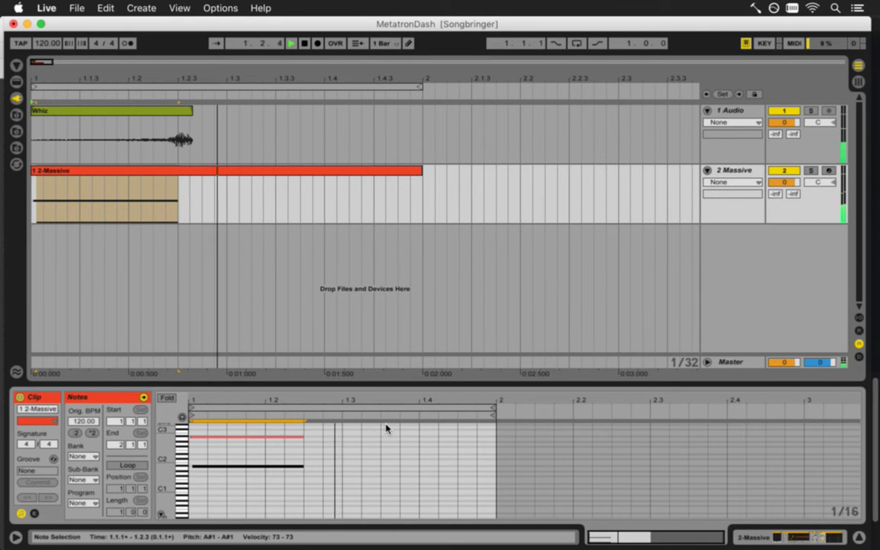
pyautogui.press('space')
# Delete the long A#3 note that runs past the end of the 2-Massive clip
pyautogui.moveTo(159, 447); pyautogui.dragTo(159, 495)
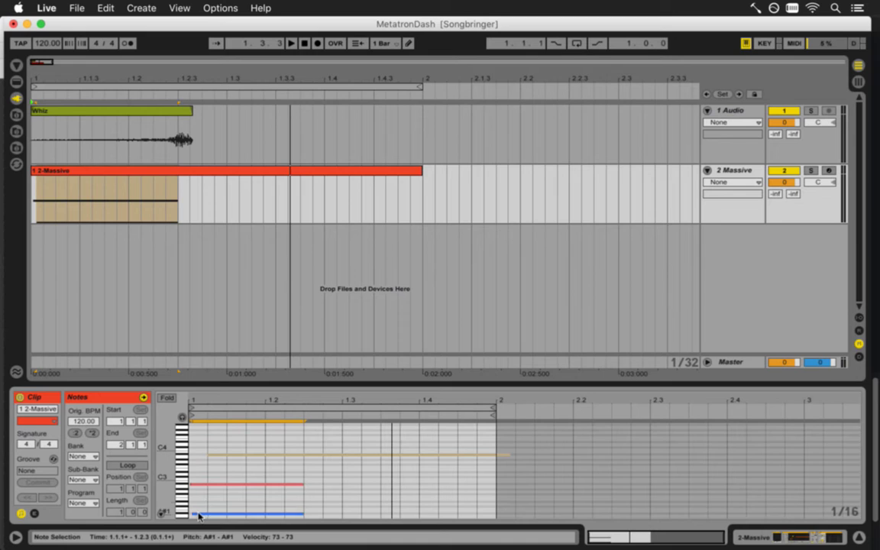
pyautogui.click(227, 446)
pyautogui.press('space')
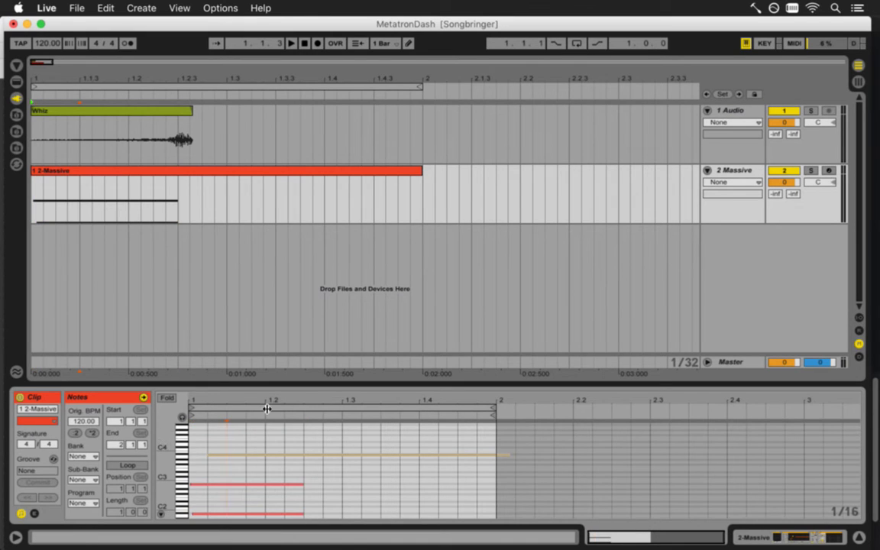
pyautogui.moveTo(256, 443); pyautogui.dragTo(281, 489)
pyautogui.click(291, 432)
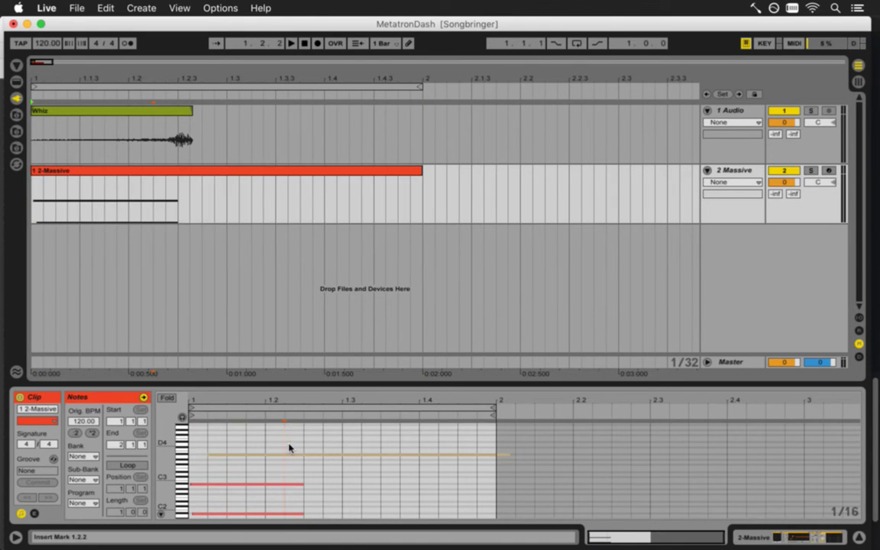
pyautogui.moveTo(289, 447); pyautogui.dragTo(296, 467)
pyautogui.press('Delete')
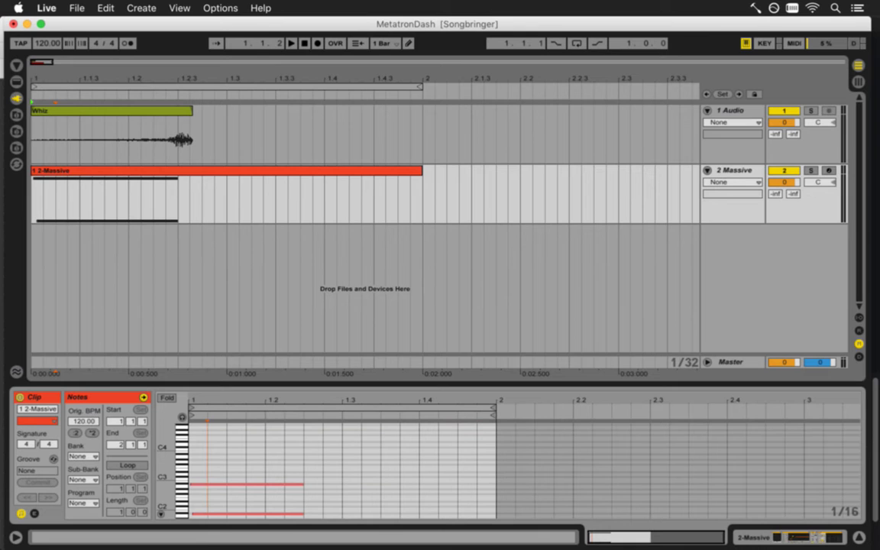
# Raise the A#1 note in the 2-Massive clip to A#3 and play back the result
pyautogui.click(205, 514)
pyautogui.moveTo(205, 514); pyautogui.dragTo(206, 454)
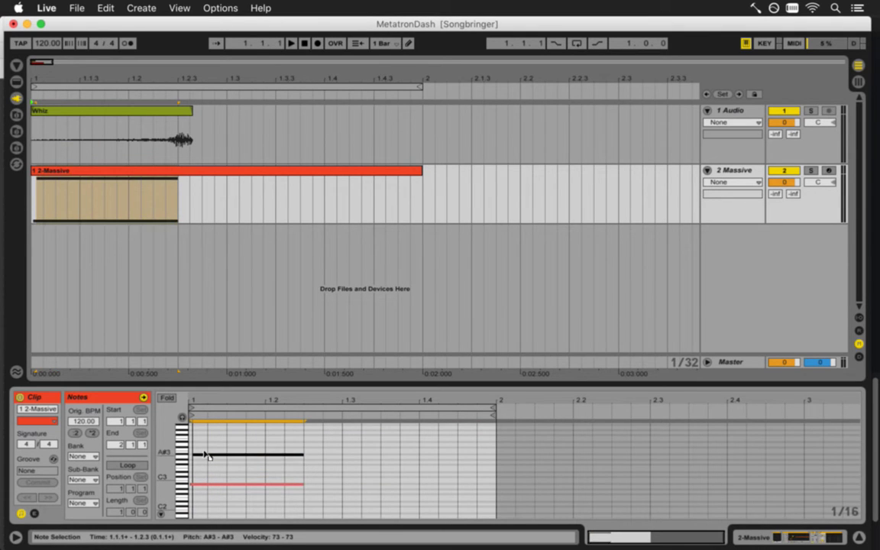
pyautogui.press('space')
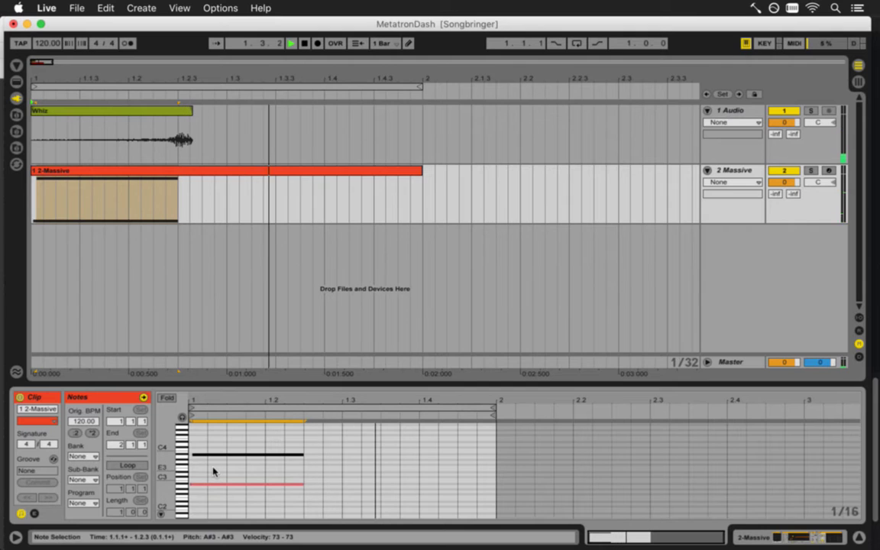
pyautogui.press('space')
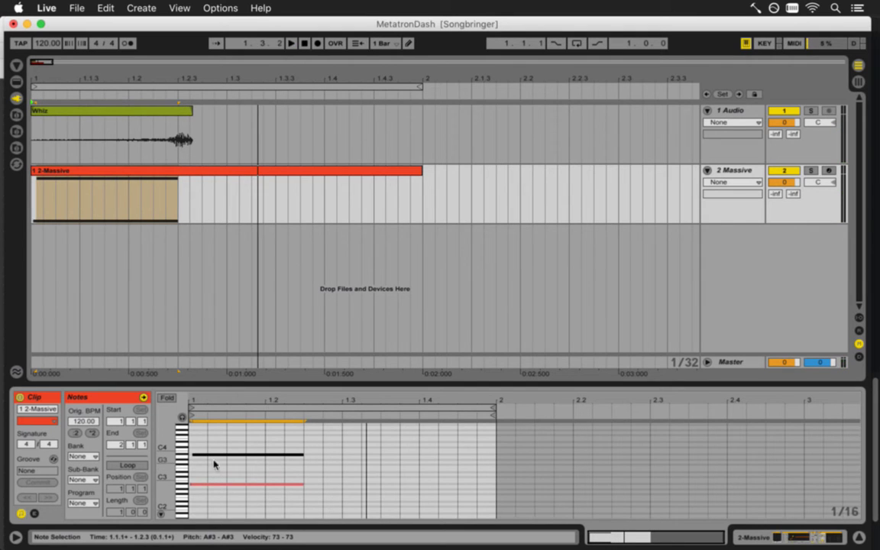
# Try transposing both notes of the 2-Massive clip down an octave, listen to them, and undo the change
pyautogui.press('super+a')
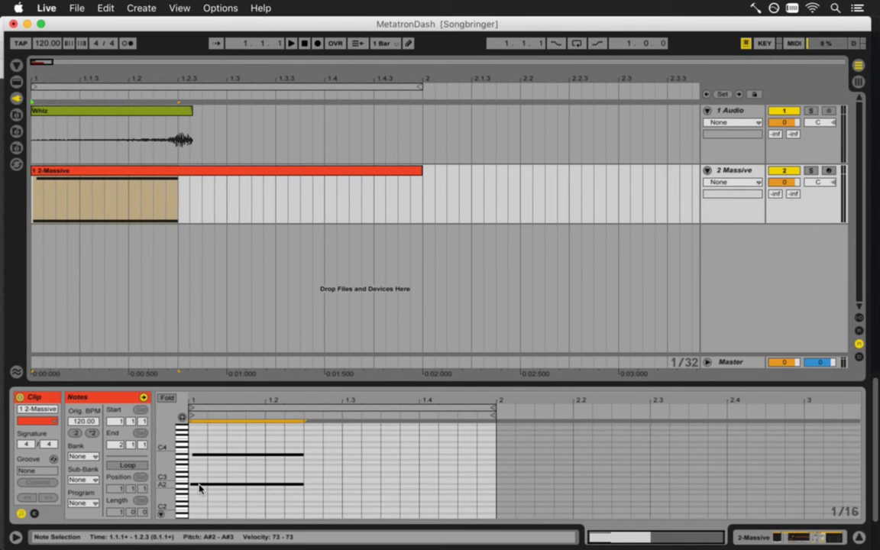
pyautogui.click(201, 456)
pyautogui.click(203, 462)
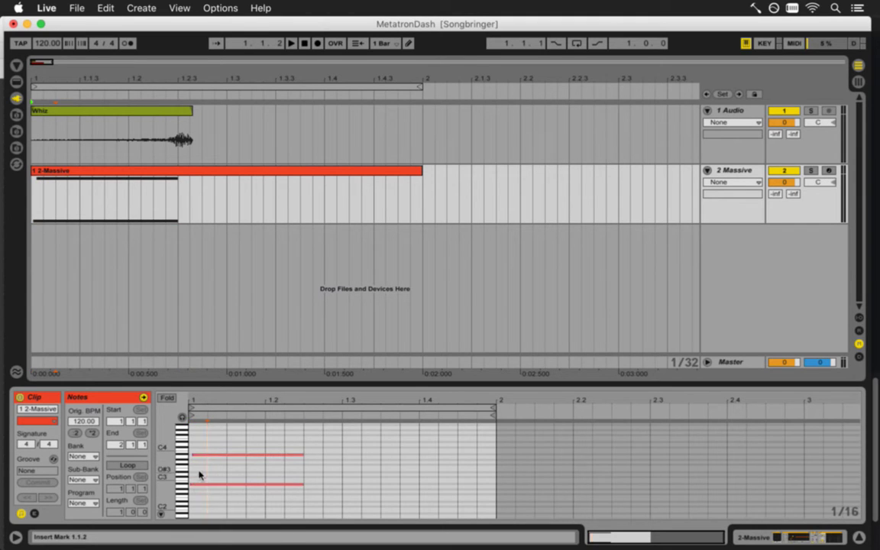
pyautogui.press('super+a')
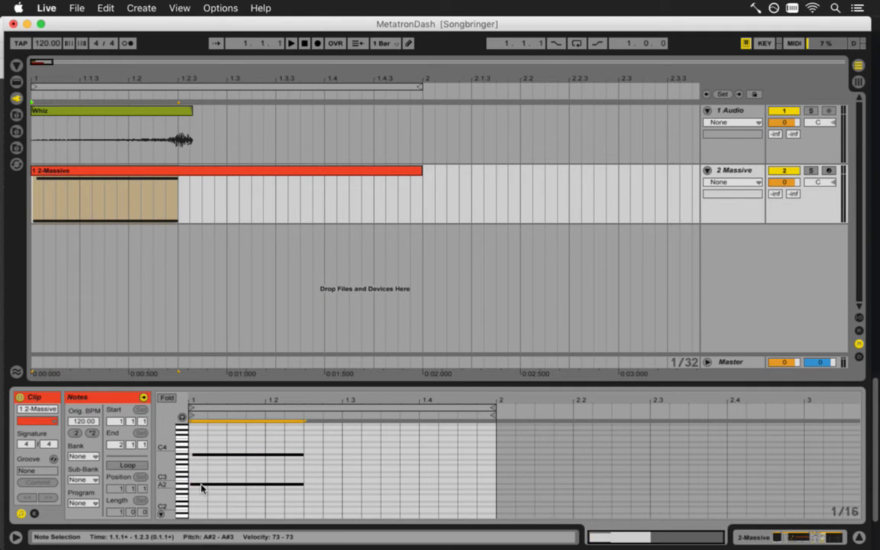
pyautogui.moveTo(202, 487); pyautogui.dragTo(202, 514)
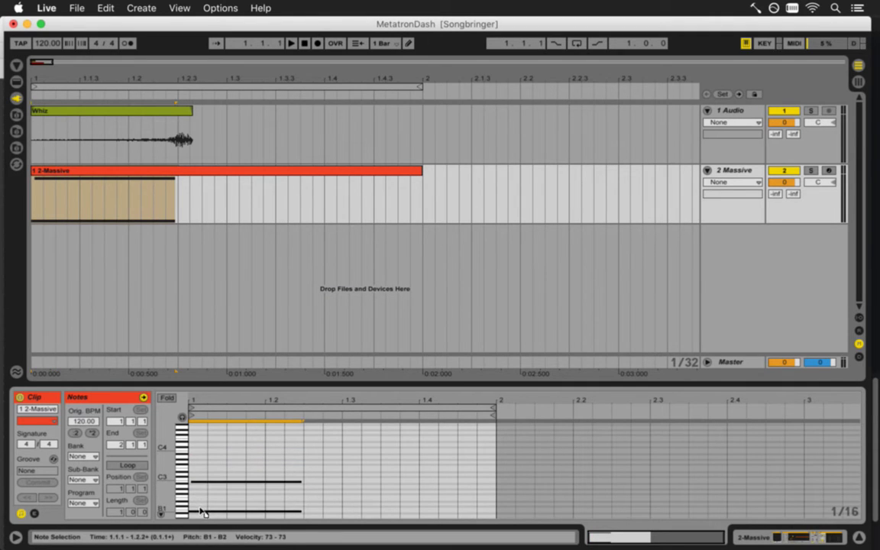
pyautogui.press('space')
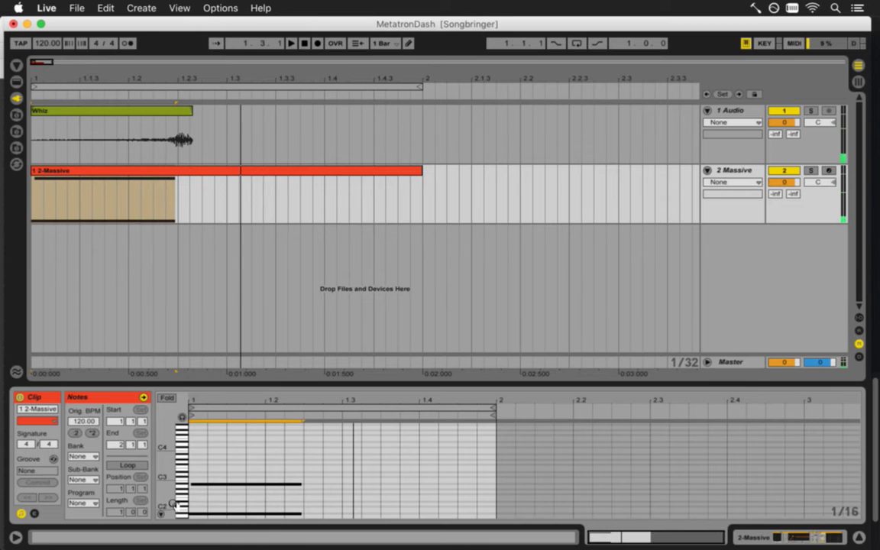
pyautogui.scroll(-3, 172, 504)
pyautogui.press('super+z')
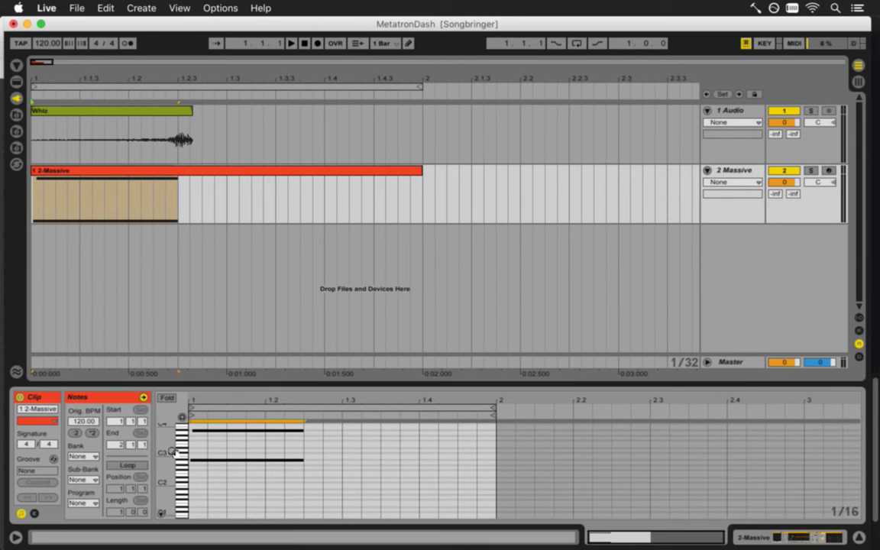
# Lower the upper note of the 2-Massive clip to F3 and play it back
pyautogui.scroll(3, 171, 451)
pyautogui.press('space')
pyautogui.press('space')
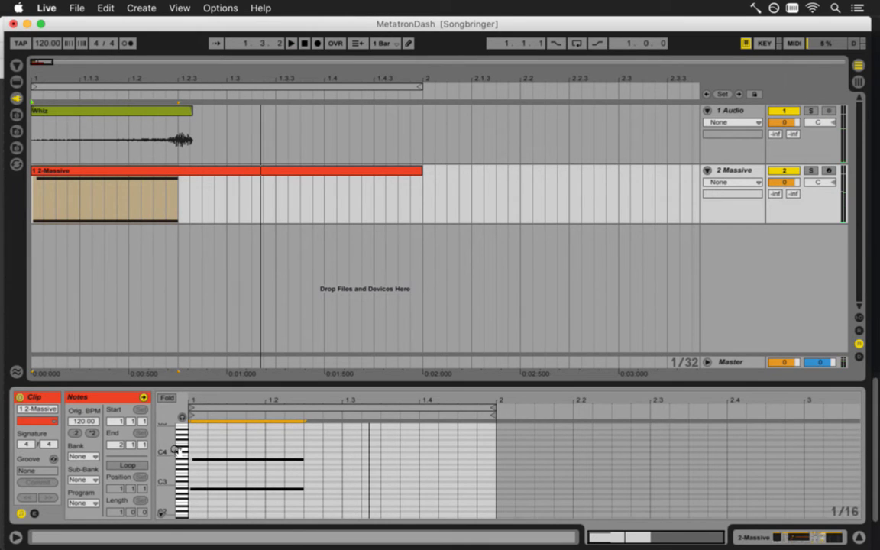
pyautogui.click(203, 451)
pyautogui.moveTo(200, 459); pyautogui.dragTo(200, 472)
pyautogui.press('space')
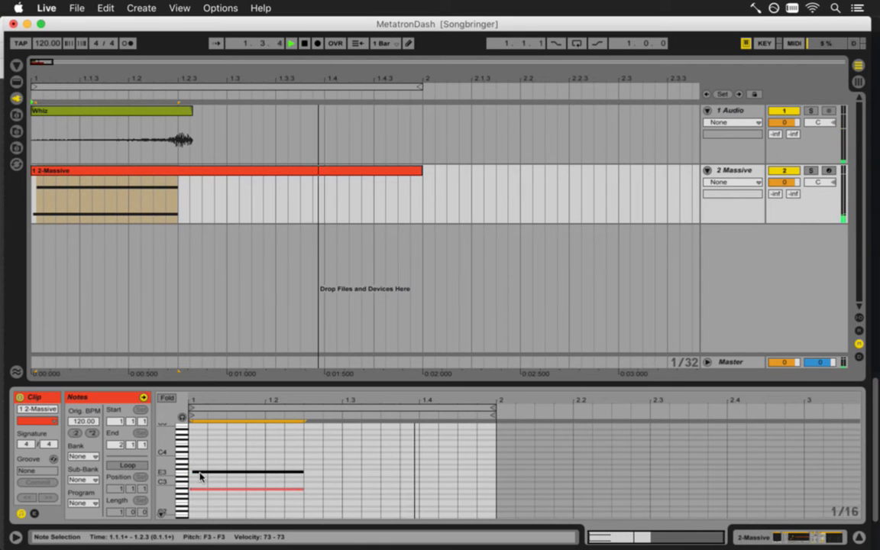
# Audition the upper note of the 2-Massive clip at E3, and return it to F3
pyautogui.moveTo(201, 474)
pyautogui.mouseDown()
pyautogui.moveTo(200, 485)
pyautogui.moveTo(203, 478)
pyautogui.mouseUp()
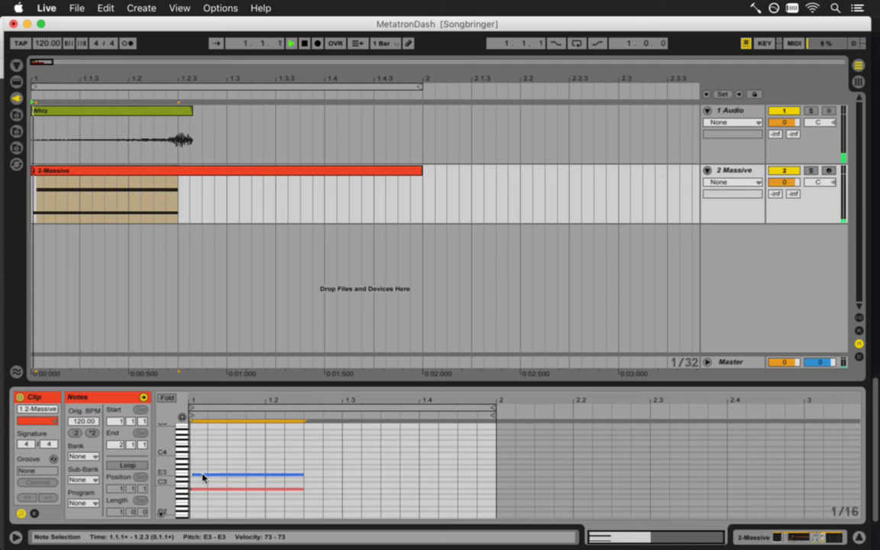
pyautogui.press('space')
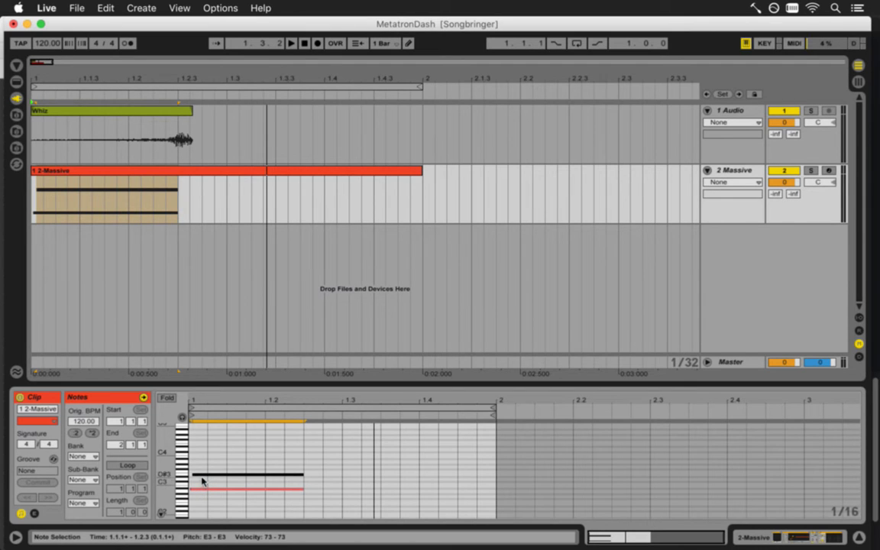
pyautogui.click(203, 477)
pyautogui.click(203, 477)
pyautogui.press('space')
pyautogui.moveTo(205, 475); pyautogui.dragTo(173, 480)
pyautogui.press('space')
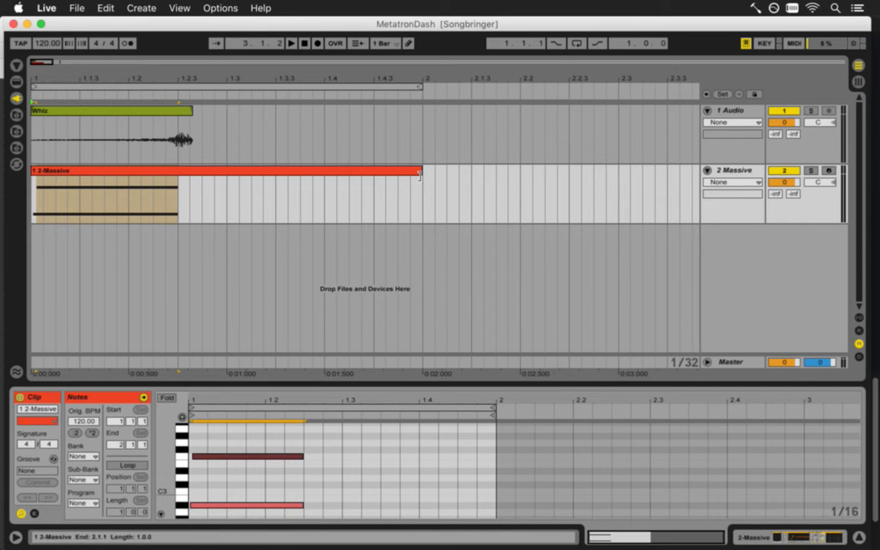
# Shorten the 2-Massive clip to end at 1.3, and extend the arrangement loop to 2.3.3
pyautogui.moveTo(424, 173); pyautogui.dragTo(227, 177)
pyautogui.press('space')
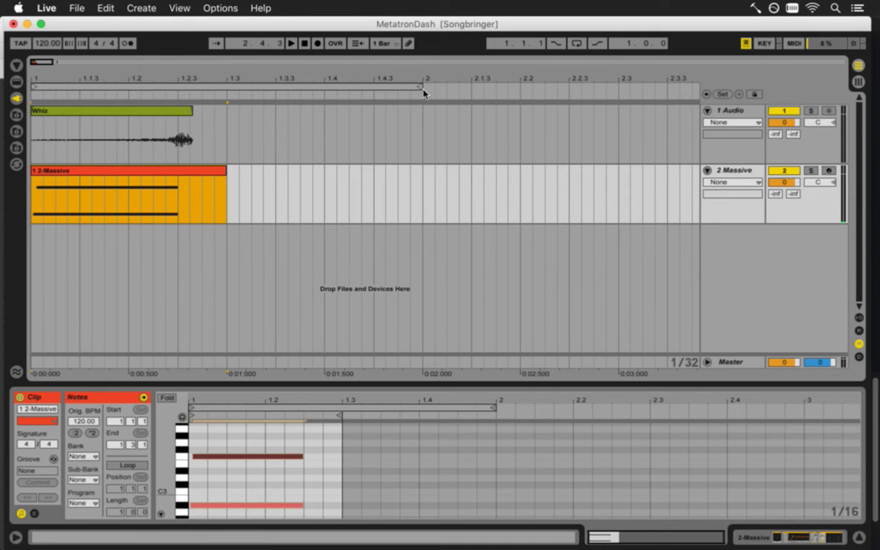
pyautogui.moveTo(418, 91); pyautogui.dragTo(666, 90)
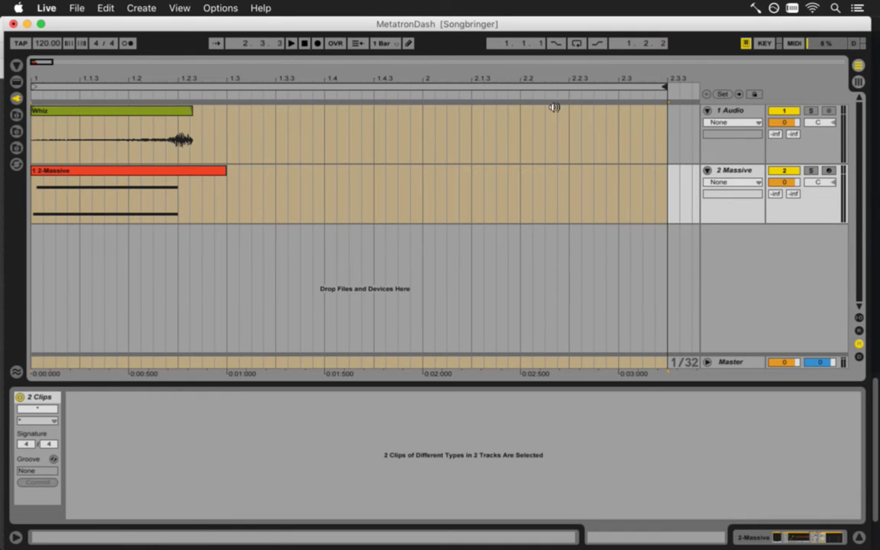
# Play the arrangement from the start of the 2-Massive clip to hear it together with Whiz
pyautogui.click(90, 171)
pyautogui.press('space')
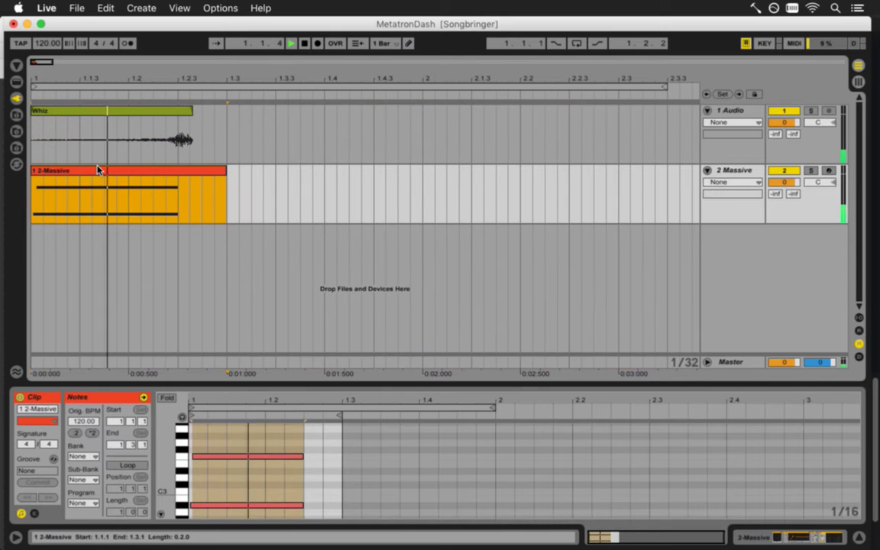
pyautogui.press('space')
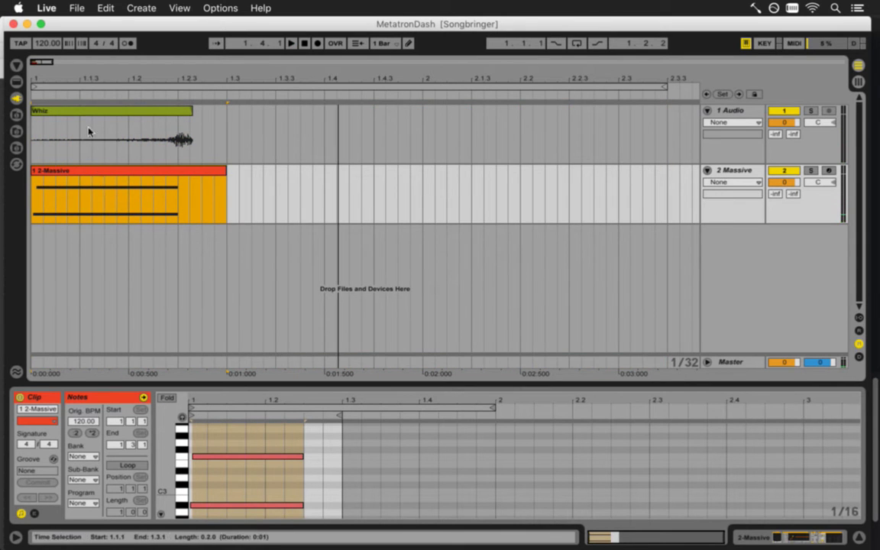
# Export the loop range 1.1.1 to 2.3.3 as the Wav file MetatronDash in the waves folder
pyautogui.click(89, 93)
pyautogui.click(74, 8)
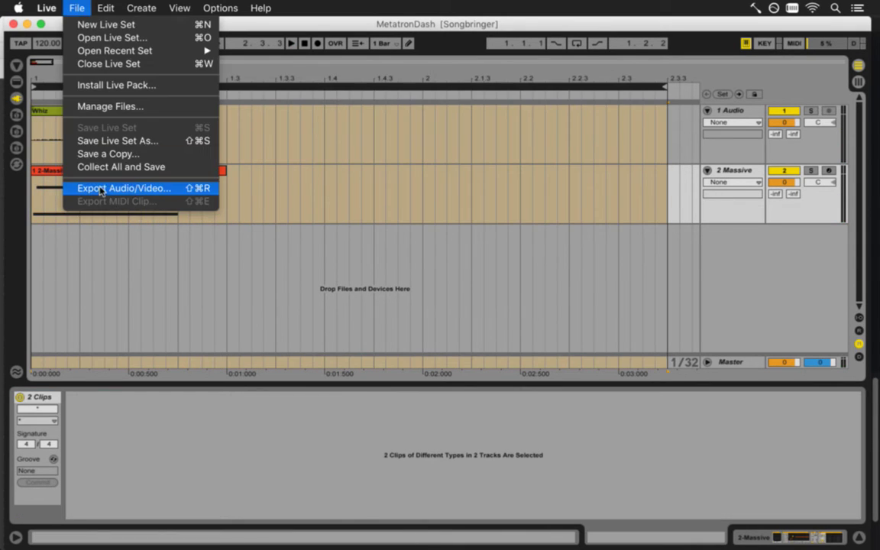
pyautogui.click(103, 191)
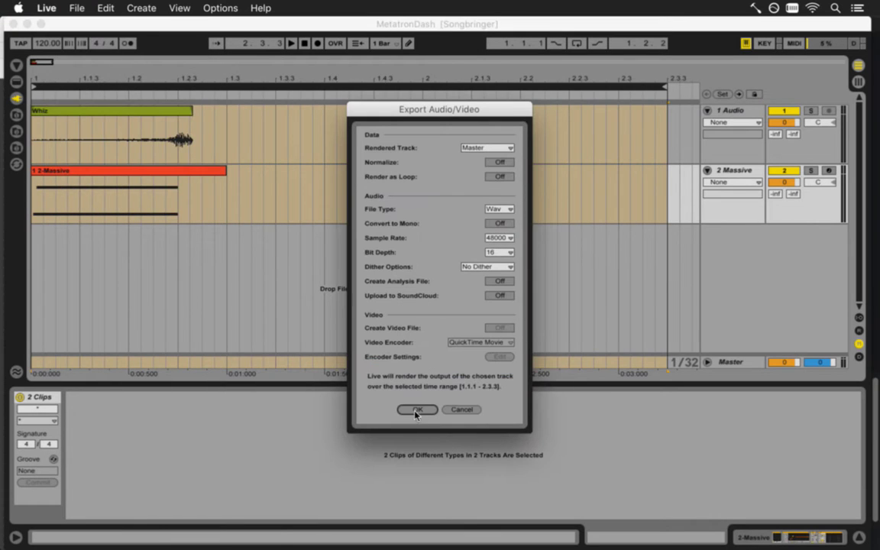
pyautogui.press('Return')
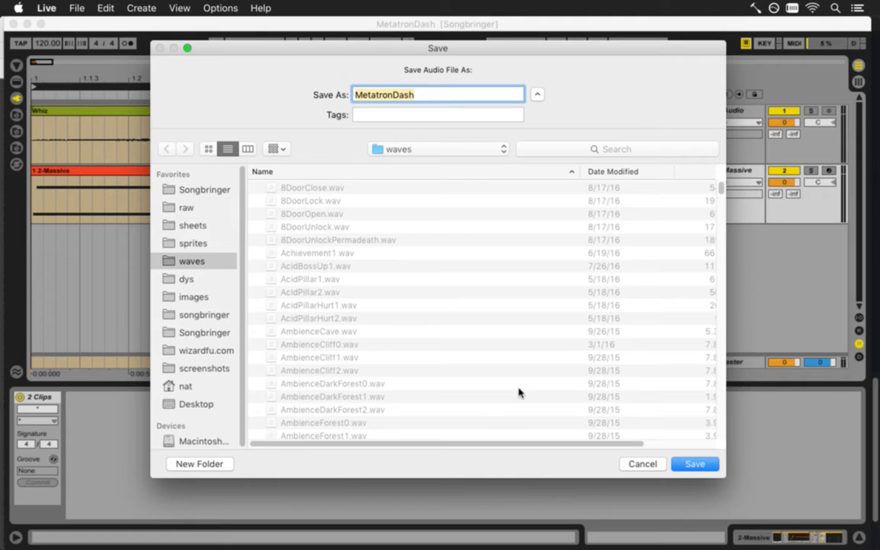
pyautogui.press('Return')
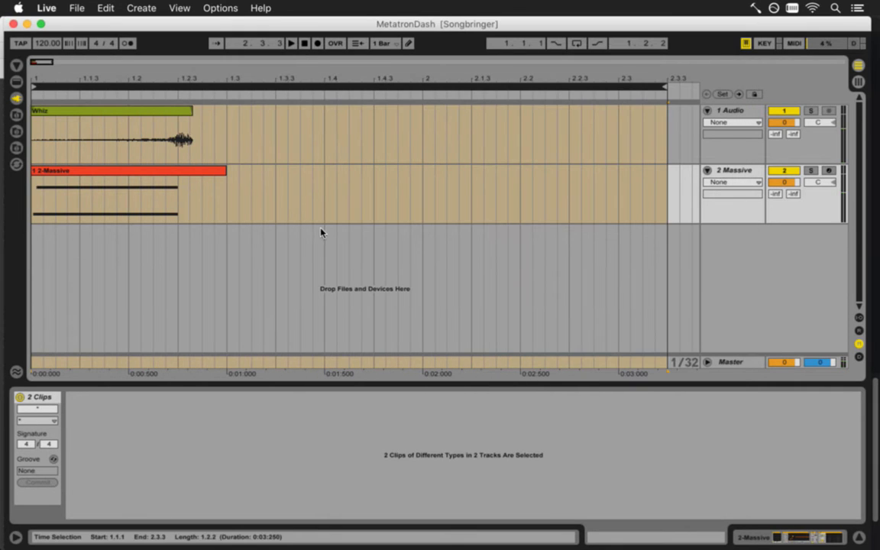
# Switch to Xcode and set the dash sound in Metatron.txt to MetatronDash.wav
pyautogui.press('super+Tab')
pyautogui.press('super+shift+Tab')
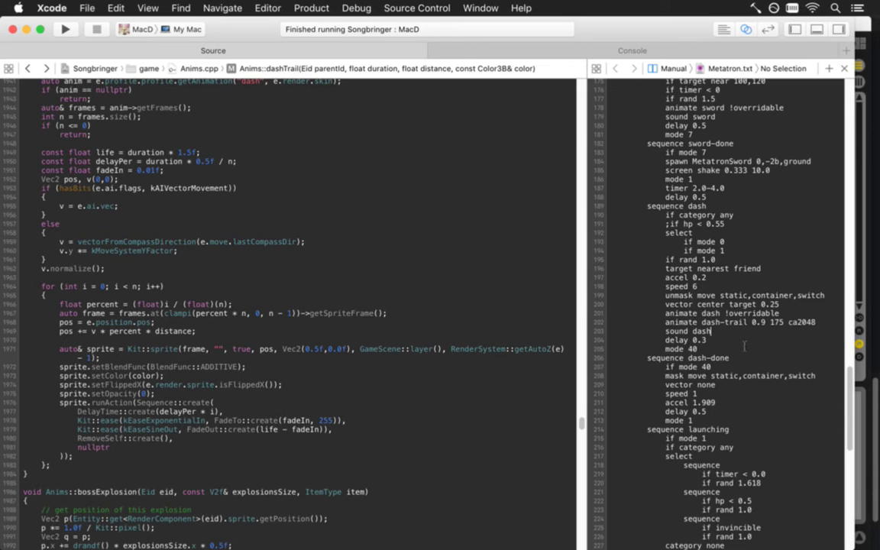
pyautogui.scroll(10, 771, 328)
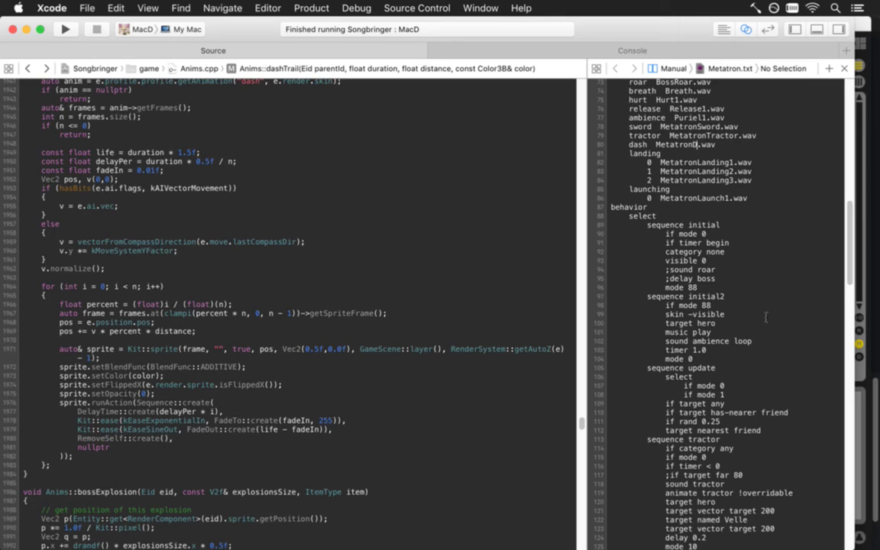
# Run Songbringer and fight Metatron to hear the dash sound in the game
pyautogui.press('super+r')
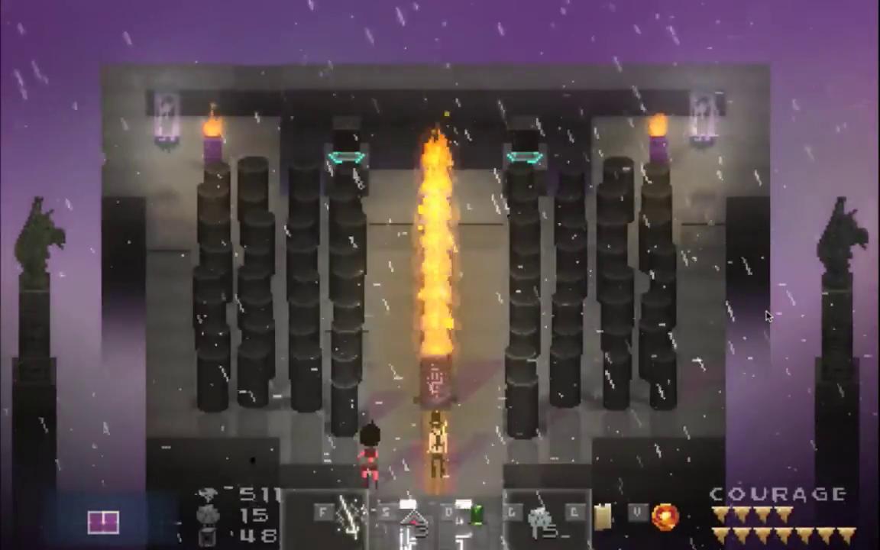
pyautogui.press('Right')
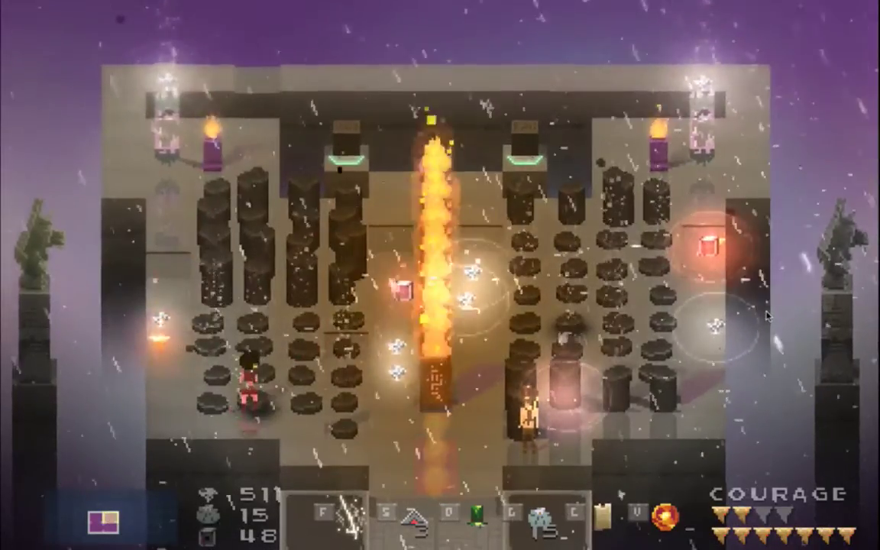
pyautogui.press('Right')
pyautogui.press('Up')
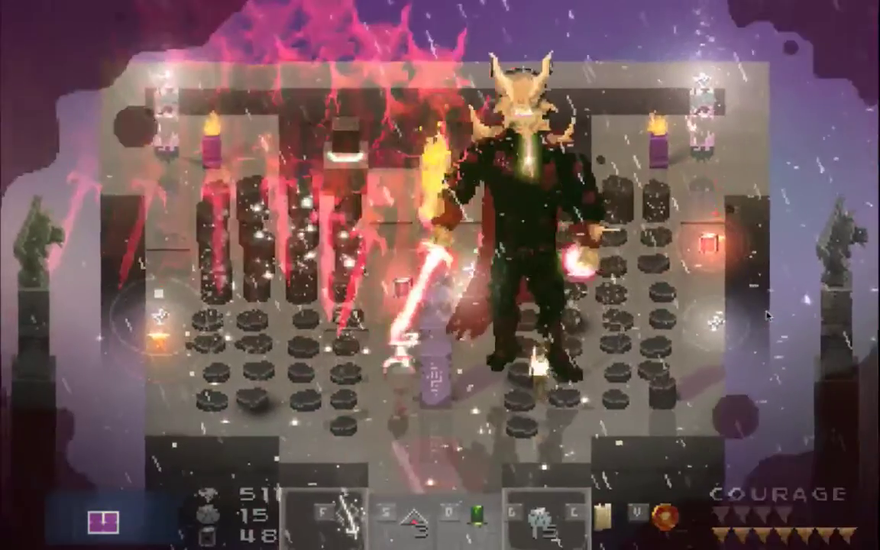
pyautogui.press('Left')
pyautogui.press('Up')
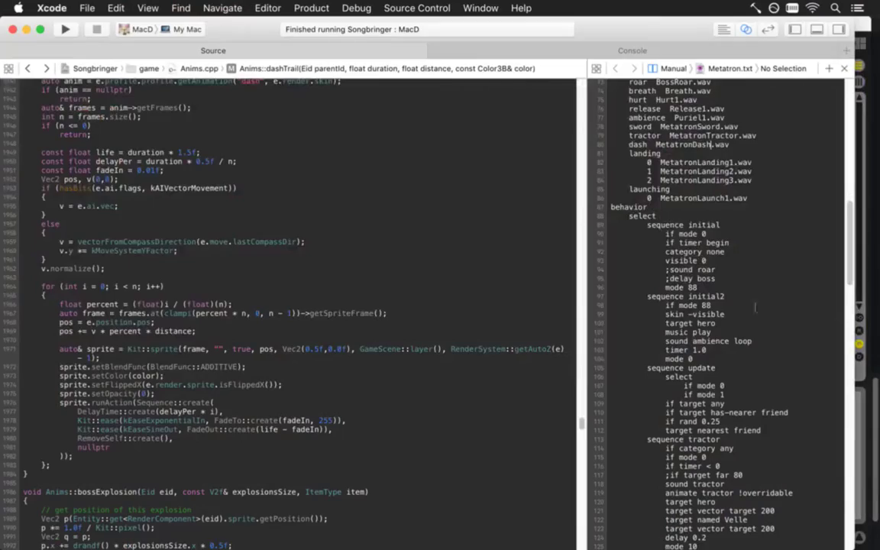
# Switch to Ableton Live, play the sound in Session View, and enlarge the mixer to check the track and Master peak levels
pyautogui.press('super+Tab')
pyautogui.click(250, 313)
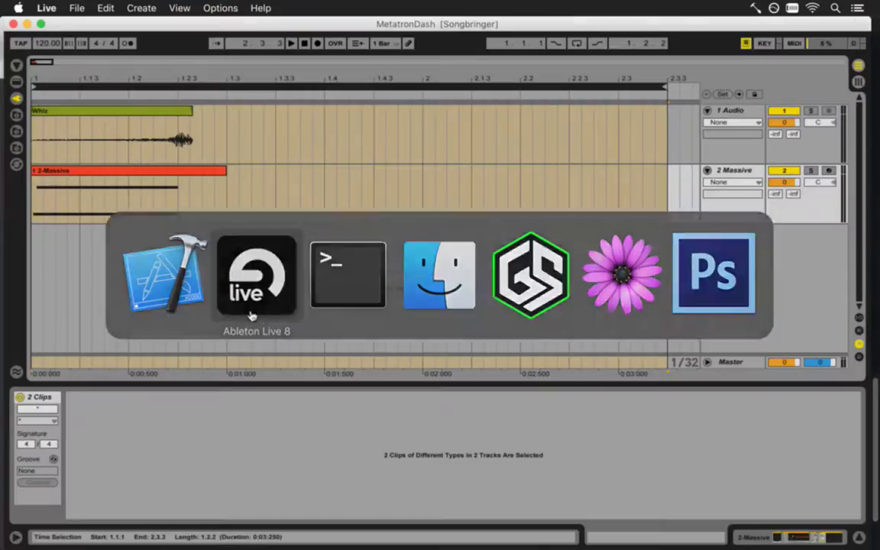
pyautogui.press('Tab')
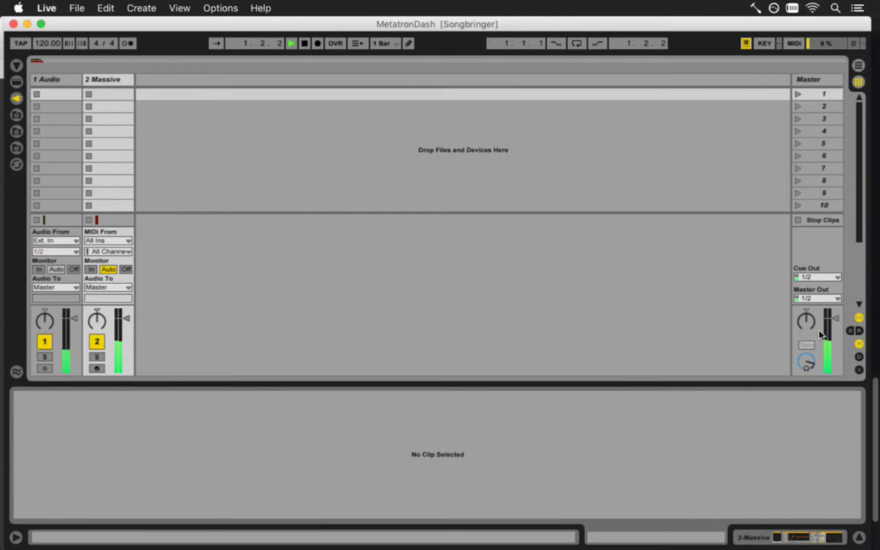
pyautogui.moveTo(819, 306); pyautogui.dragTo(815, 268)
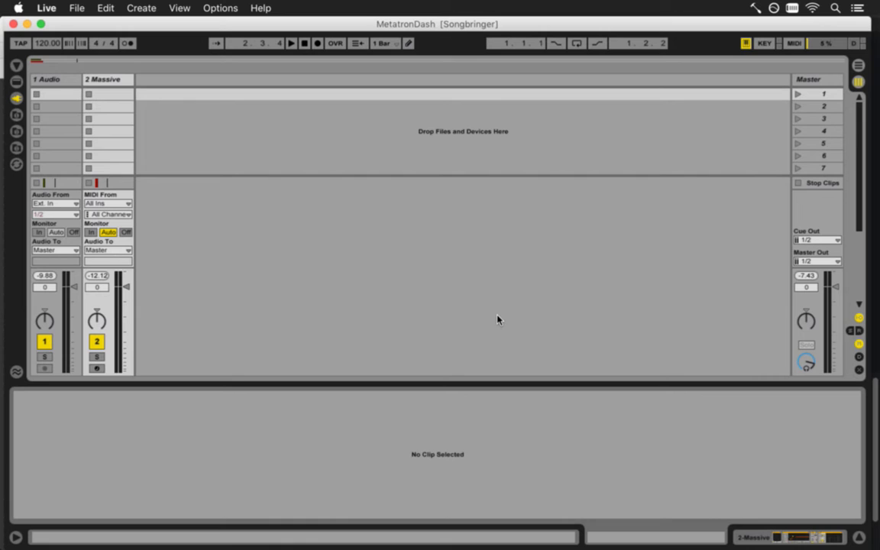
# Show the 2 Massive track's devices, play the sound, and set the Limiter's ceiling to -3.00 dB
pyautogui.click(813, 80)
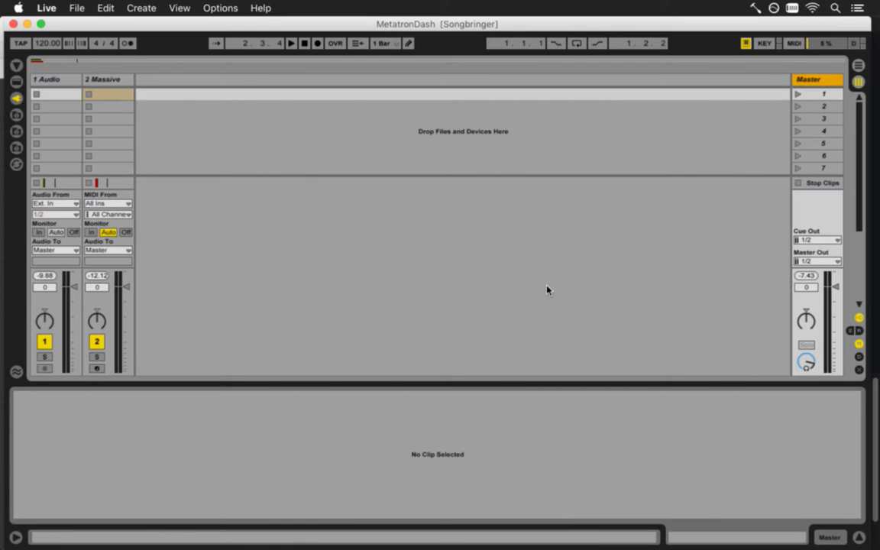
pyautogui.click(111, 82)
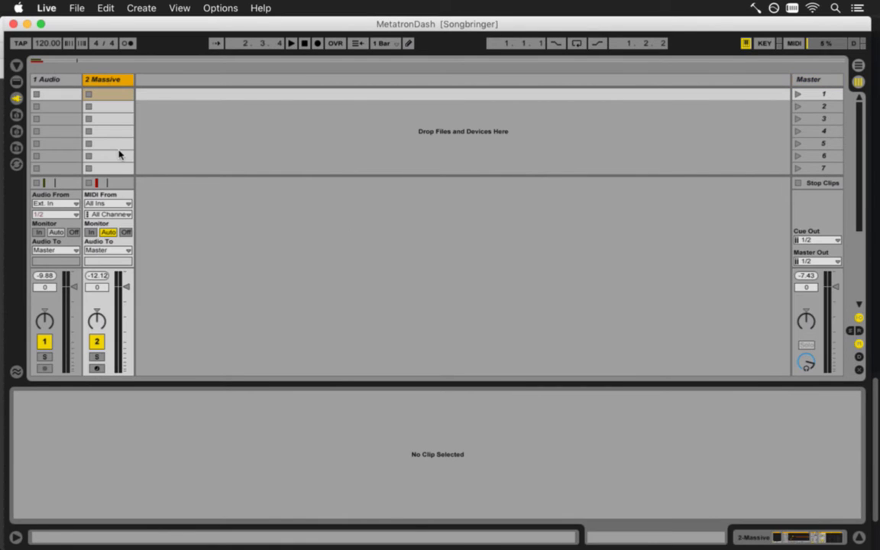
pyautogui.hotkey('shift', 'Tab')
pyautogui.press('space')
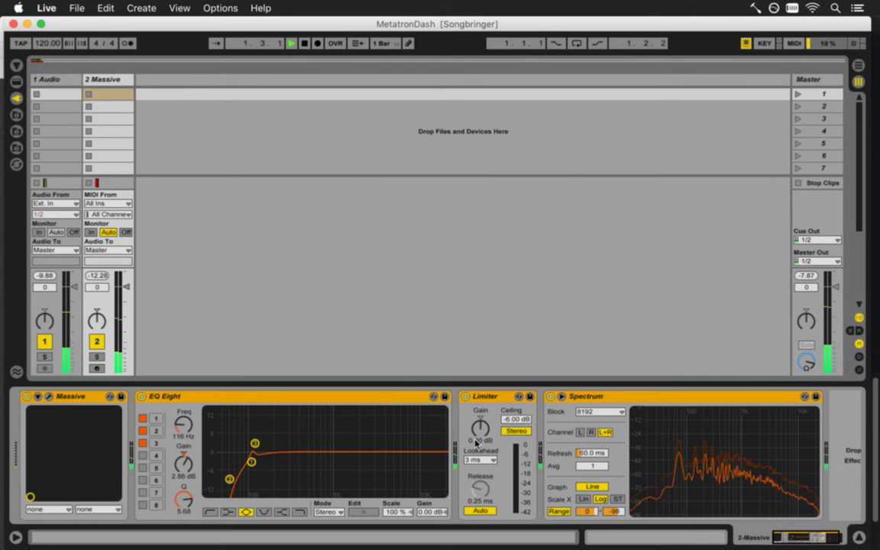
pyautogui.press('space')
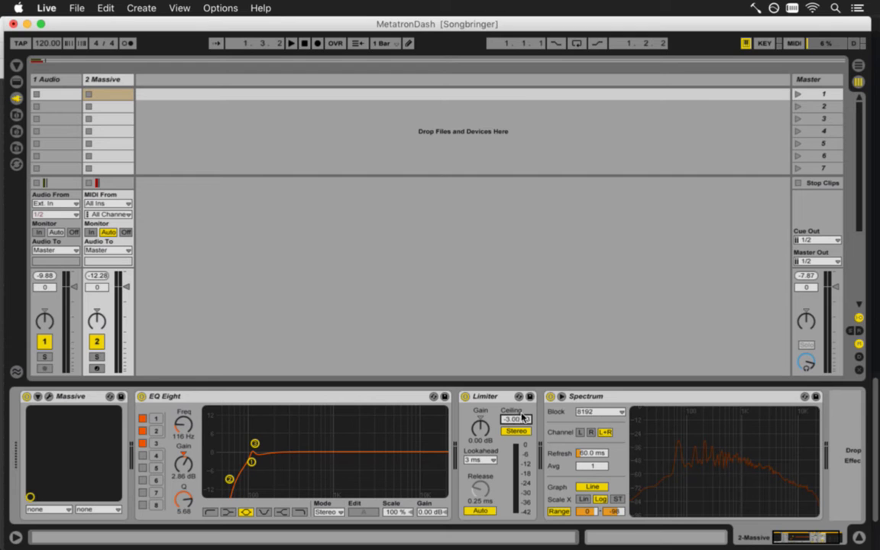
# Set the gain of the 2 Massive track's Limiter to 3.00 dB and play the sound back
pyautogui.press('space')
pyautogui.press('space')
pyautogui.moveTo(482, 437); pyautogui.dragTo(481, 430)
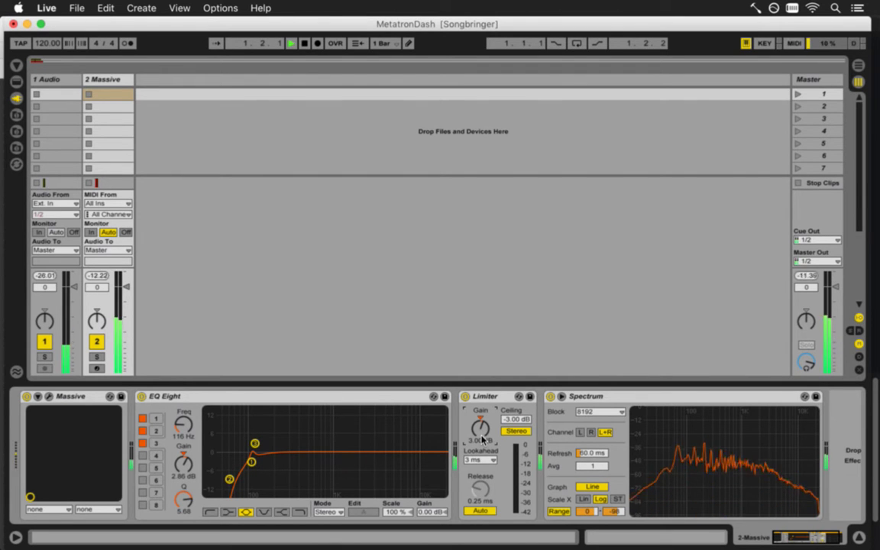
pyautogui.press('space')
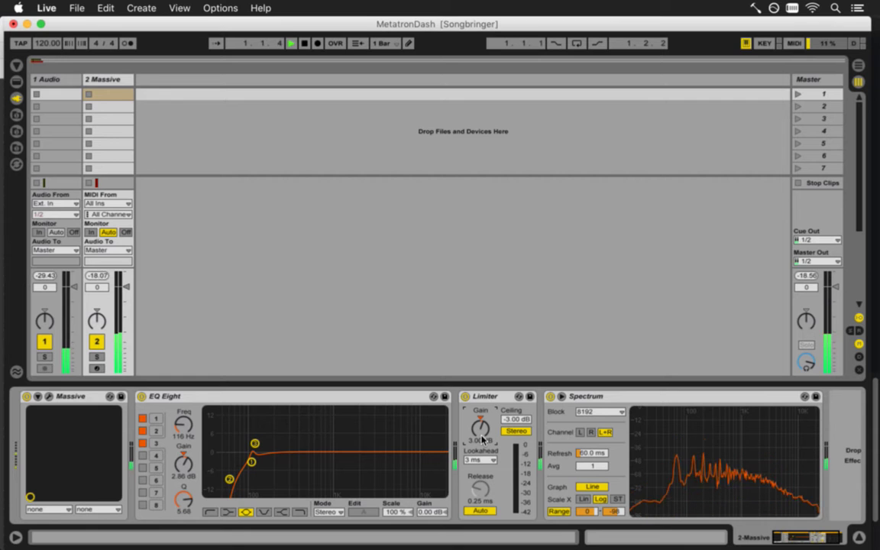
pyautogui.press('space')
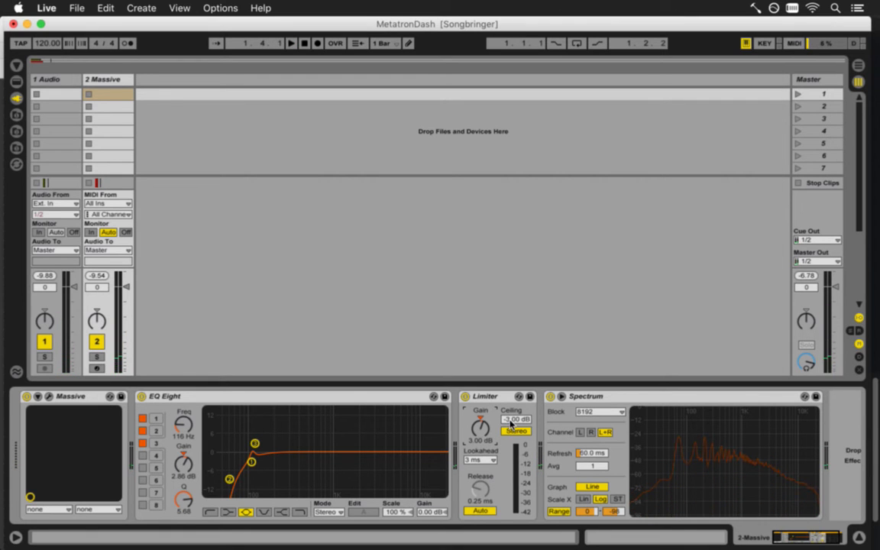
# Raise the Limiter's ceiling to 0.00 dB and its gain to 6.00 dB, listening to the result
pyautogui.press('space')
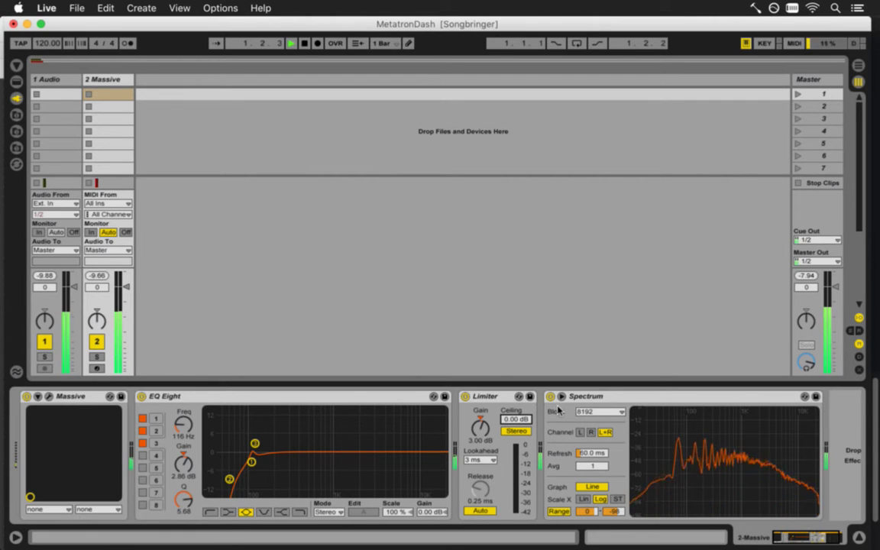
pyautogui.press('space')
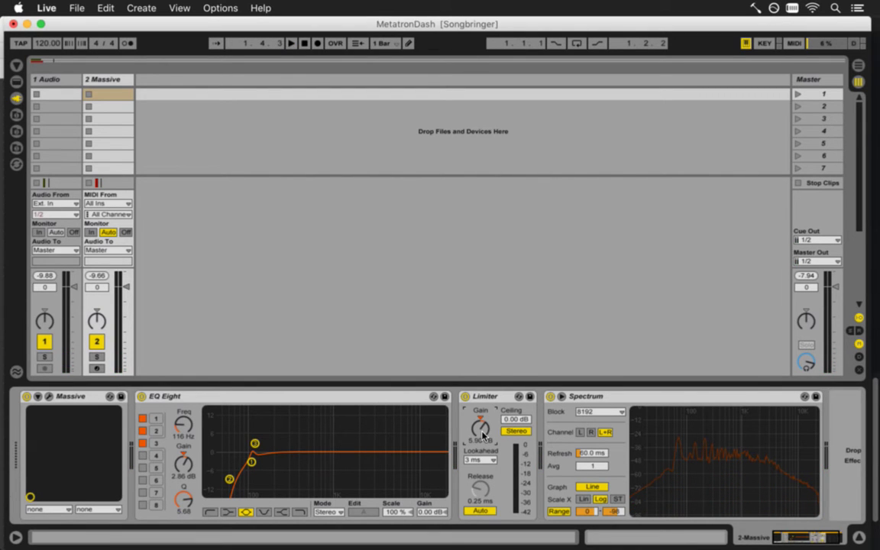
pyautogui.press('space')
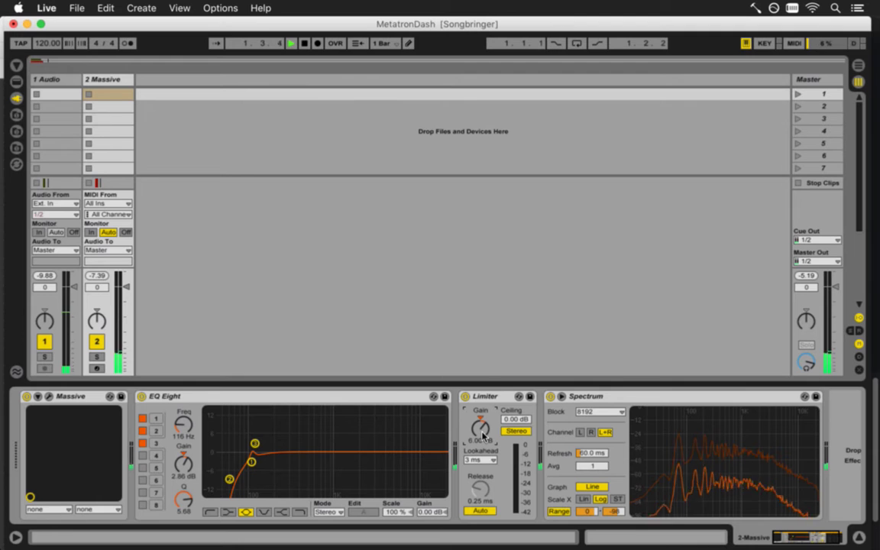
pyautogui.press('space')
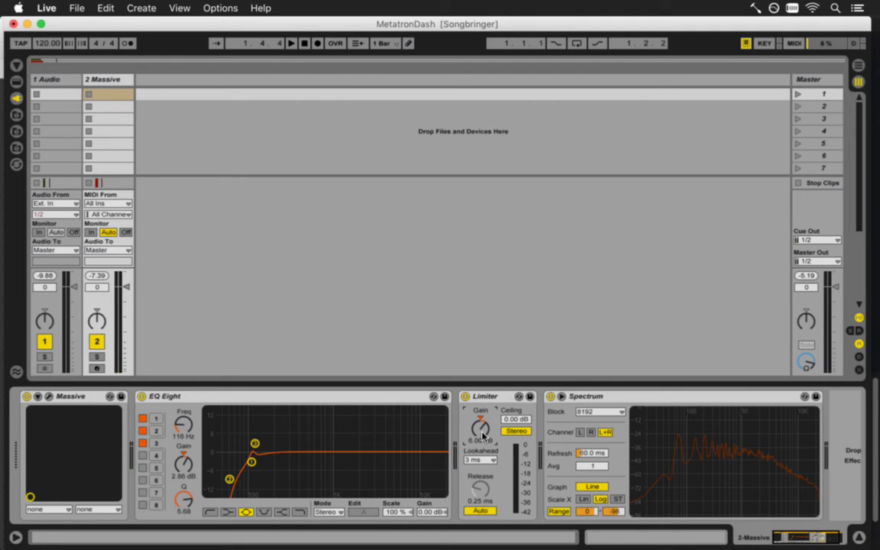
pyautogui.press('space')
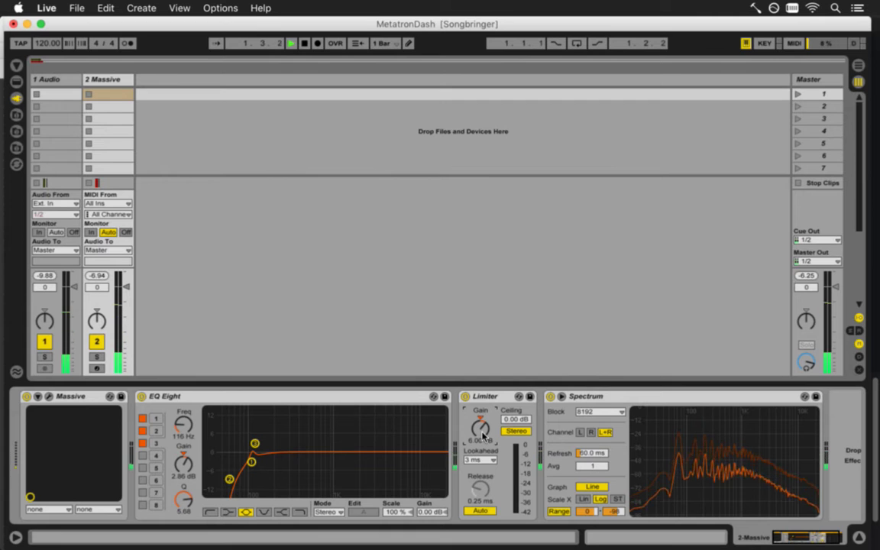
pyautogui.press('space')
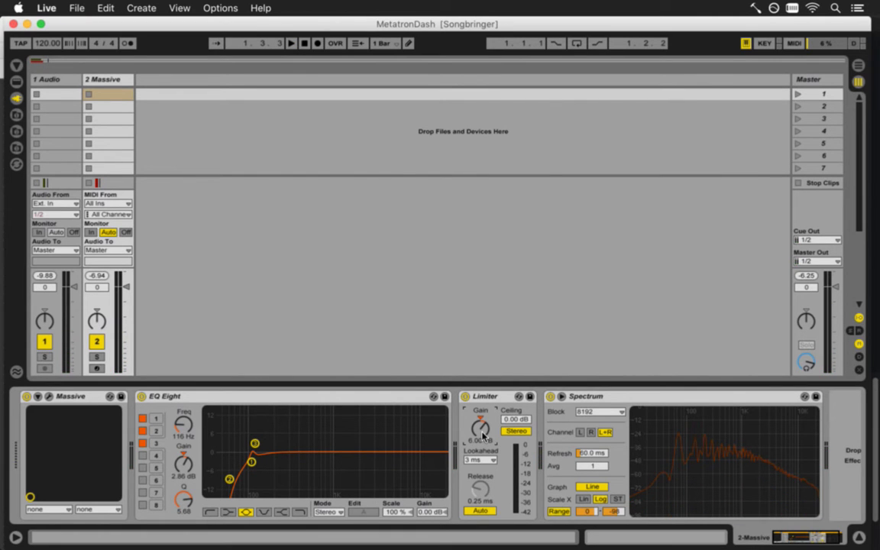
# Return to Arrangement View, play the sound through its tail, and extend the loop range to bar 3
pyautogui.press('super+shift+r')
pyautogui.click(461, 417)
pyautogui.press('Tab')
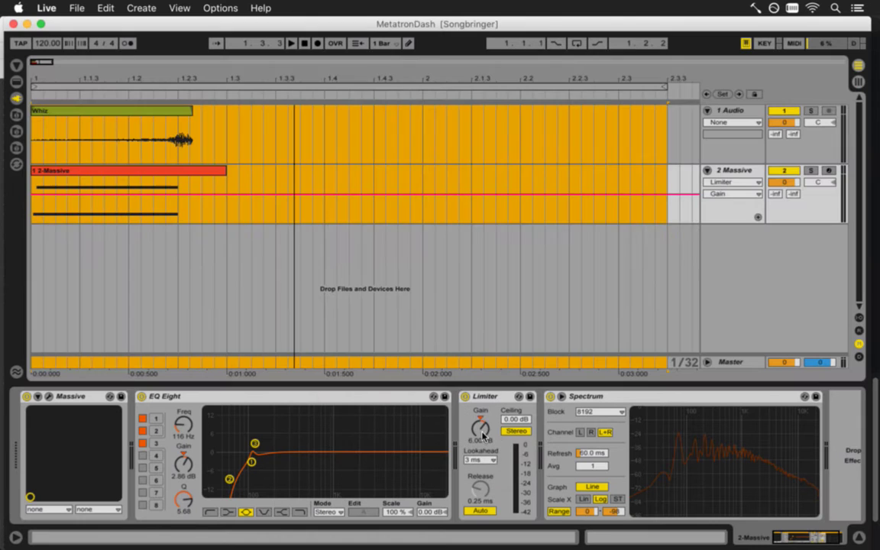
pyautogui.moveTo(373, 90); pyautogui.dragTo(379, 83)
pyautogui.press('space')
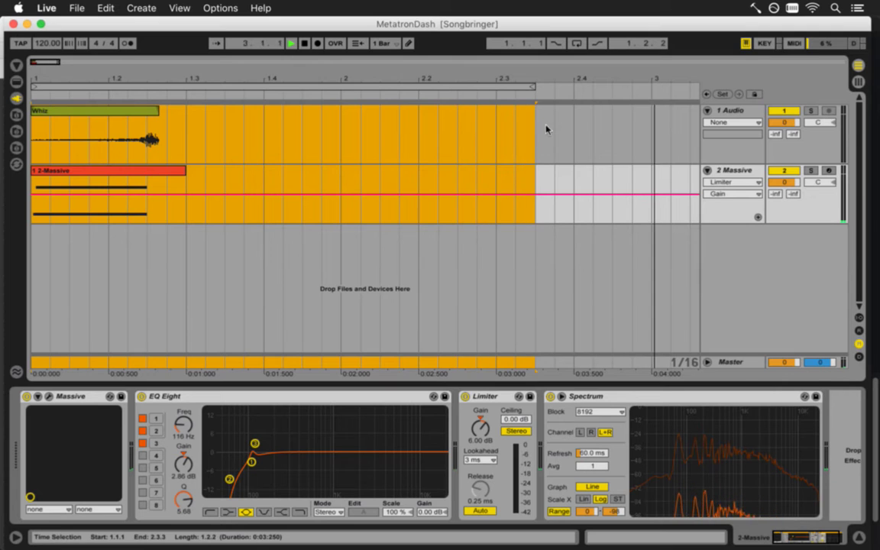
pyautogui.press('space')
pyautogui.moveTo(533, 91); pyautogui.dragTo(651, 84)
# Export the loop range 1.1.1 to 3.1.1 as Wav, replacing MetatronDash.wav in the waves folder, and switch to Xcode
pyautogui.click(611, 86)
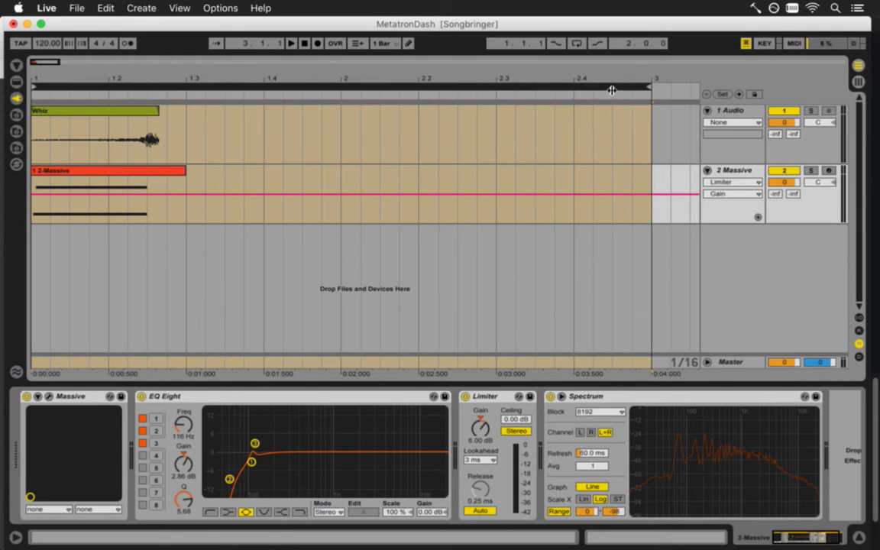
pyautogui.press('super+shift+r')
pyautogui.press('Return')
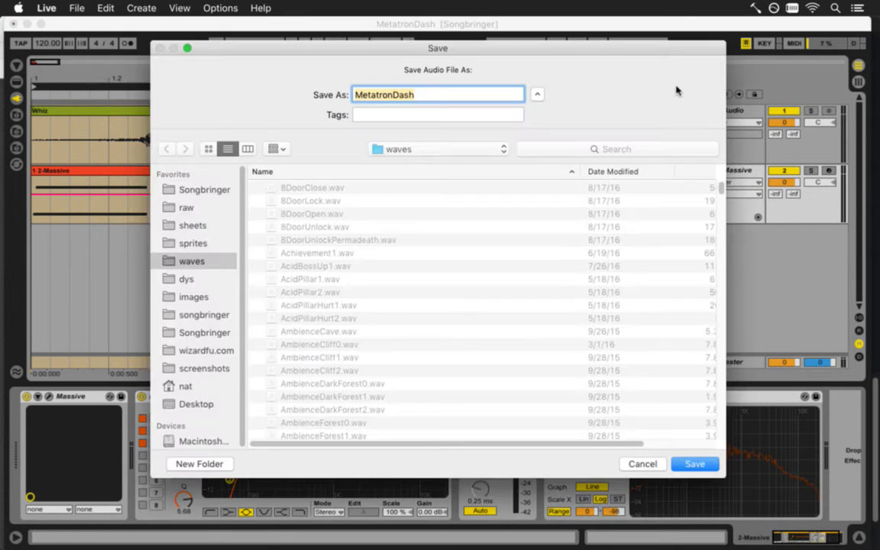
pyautogui.press('Escape')
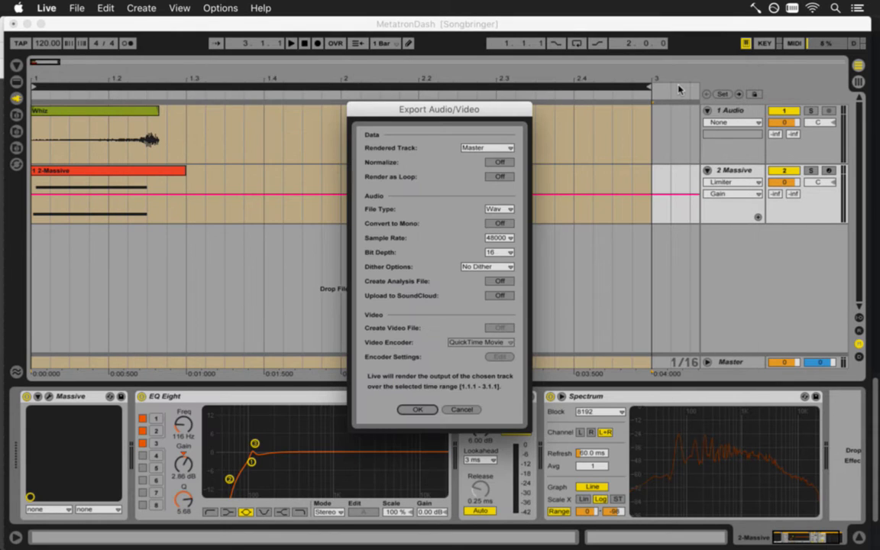
pyautogui.press('Return')
pyautogui.press('Return')
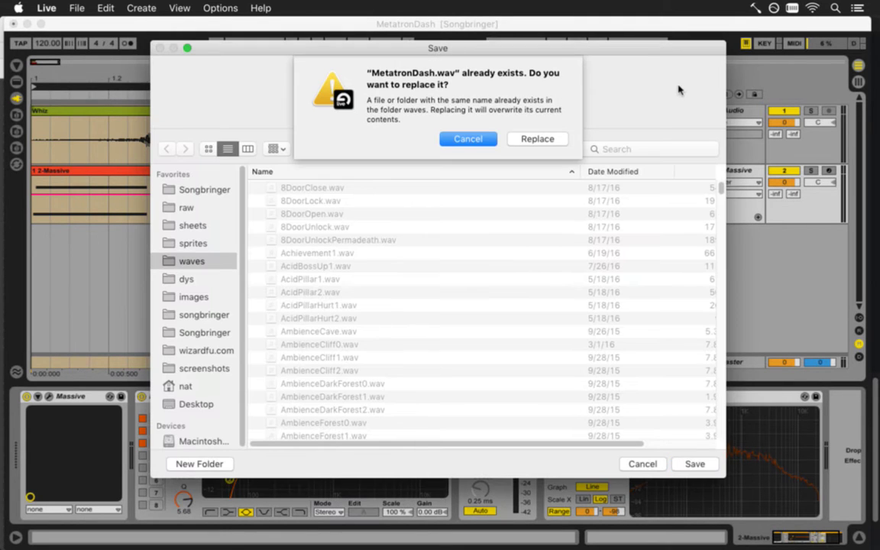
pyautogui.click(535, 138)
pyautogui.press('super+Tab')
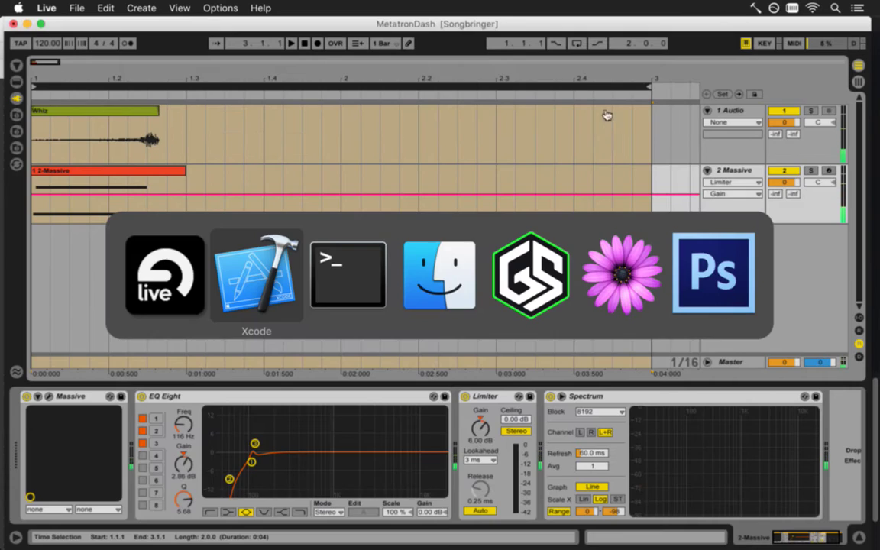
# Run Songbringer from Xcode and play through the Metatron boss fight to hear the exported dash sound
pyautogui.press('super+r')
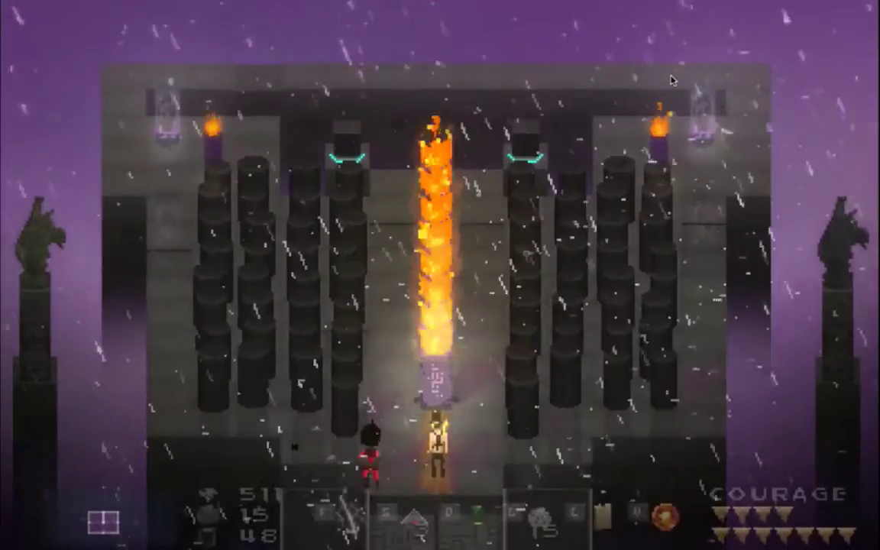
pyautogui.press('Up')
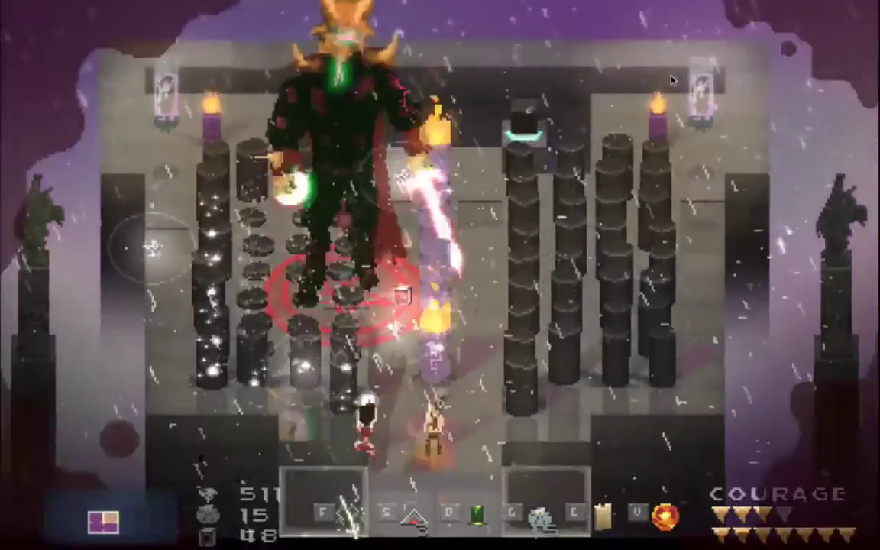
pyautogui.press('Right')
pyautogui.press('Up')
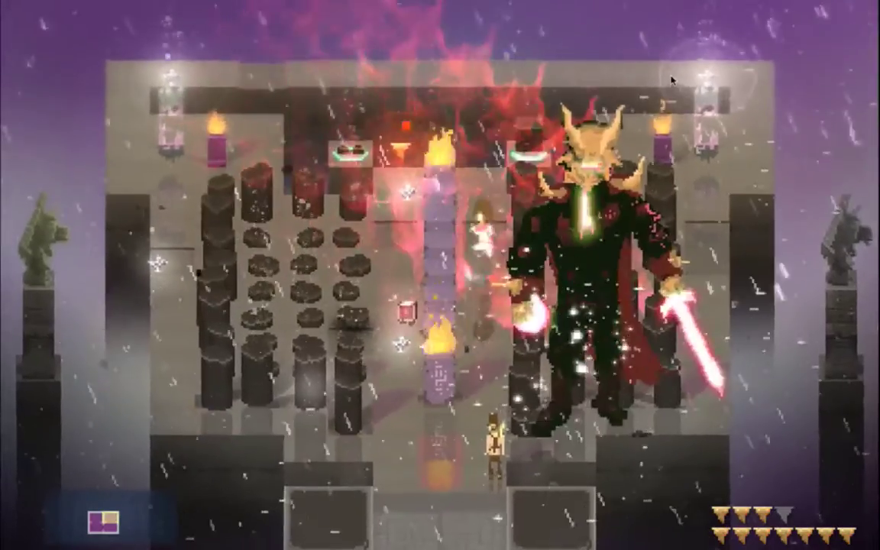
pyautogui.press('Left')
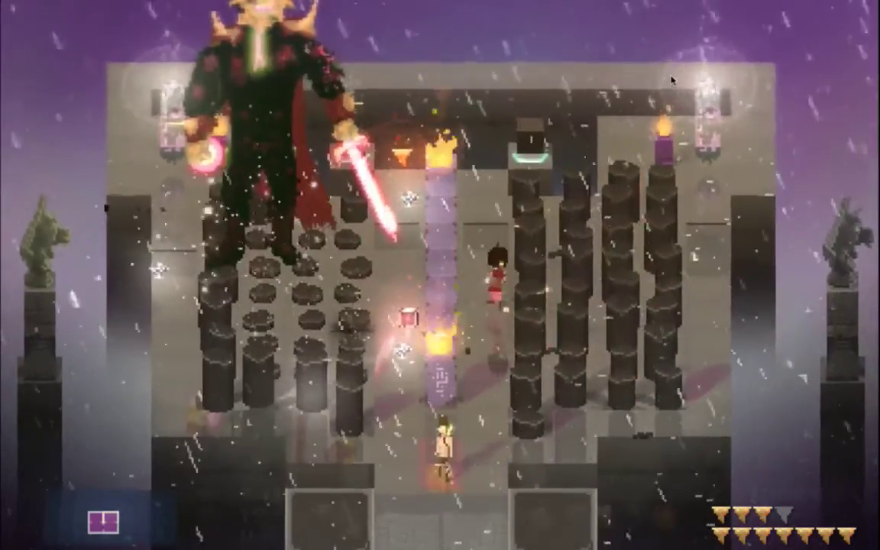
pyautogui.press('Left')
pyautogui.press('Up')
pyautogui.press('Down')
pyautogui.press('Right')
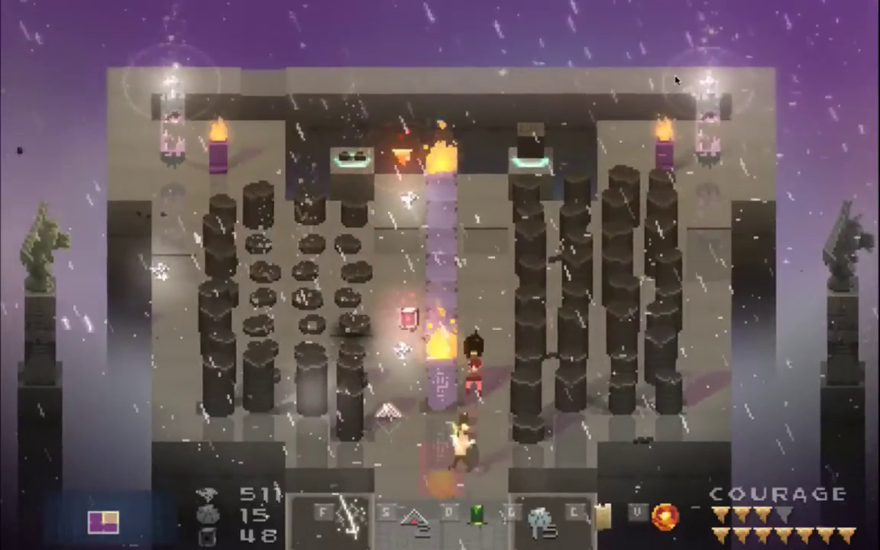
pyautogui.press('Up')
pyautogui.press('Right')
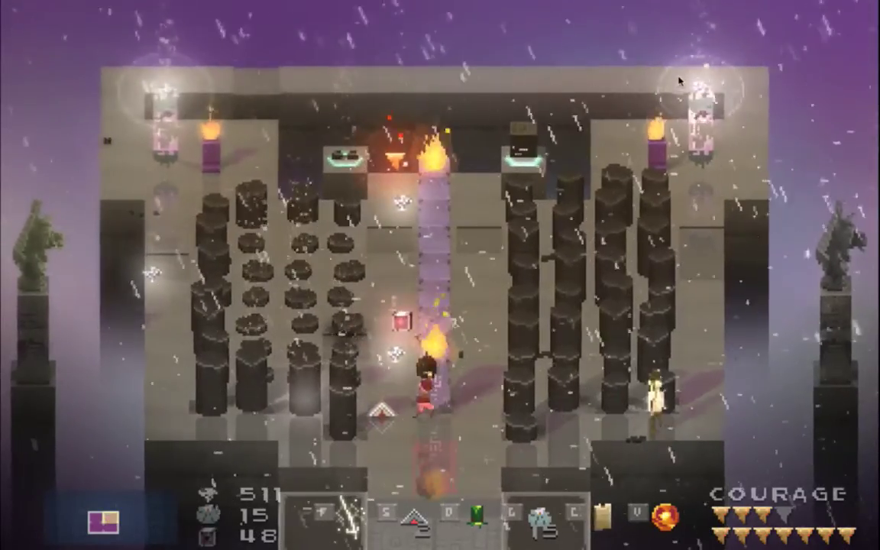
pyautogui.press('d')
pyautogui.press('w')
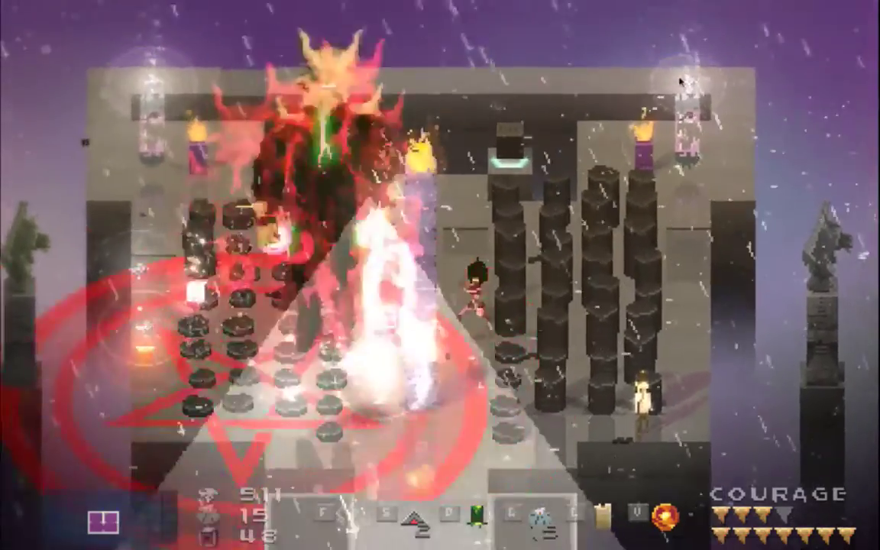
pyautogui.press('Up')
pyautogui.press('Left')
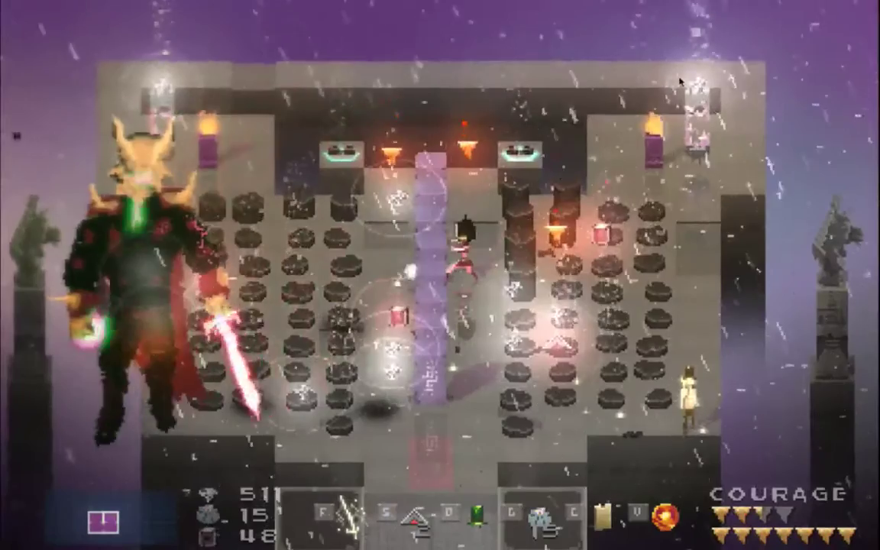
pyautogui.press('Up')
pyautogui.press('Right')
pyautogui.press('s')
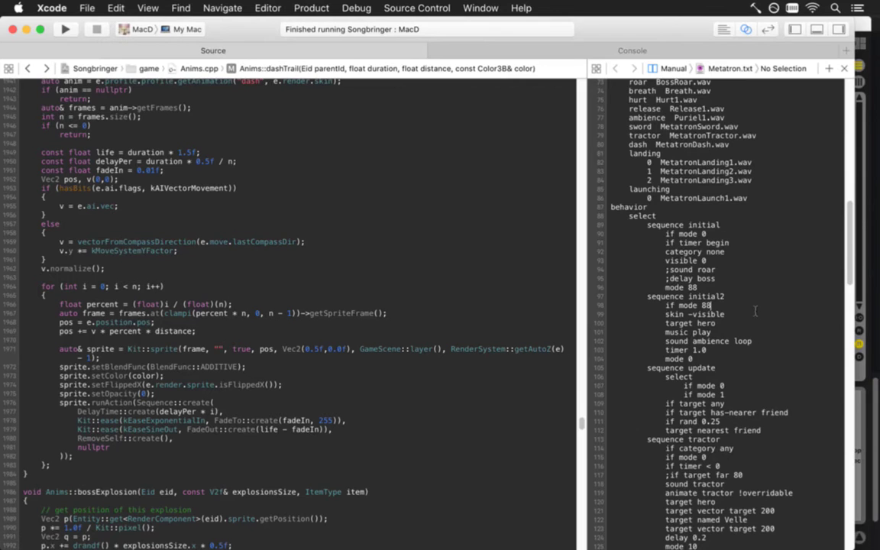
# In Metatron.txt, add "if timer < 0" to the dash sequence and "timer 1-1.618" before the final mode line of dash-done
pyautogui.scroll(-10, 755, 310)
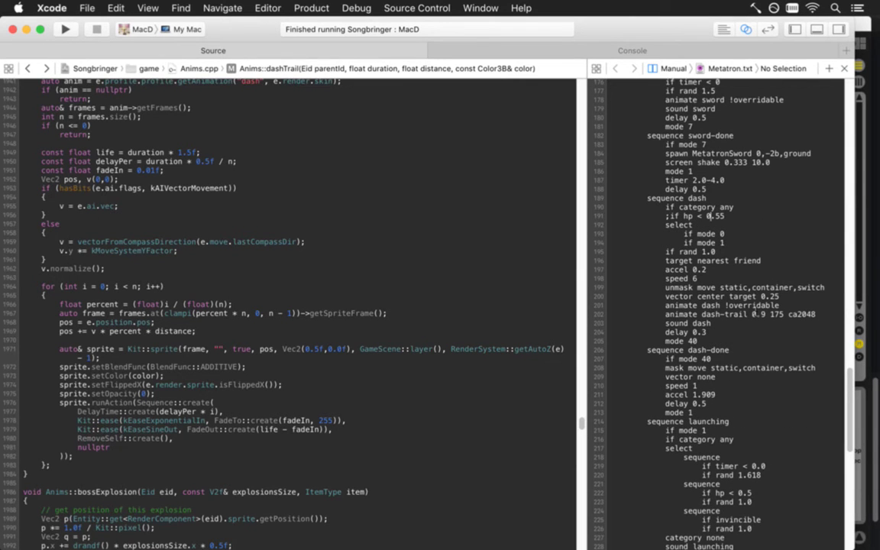
pyautogui.press('Return')
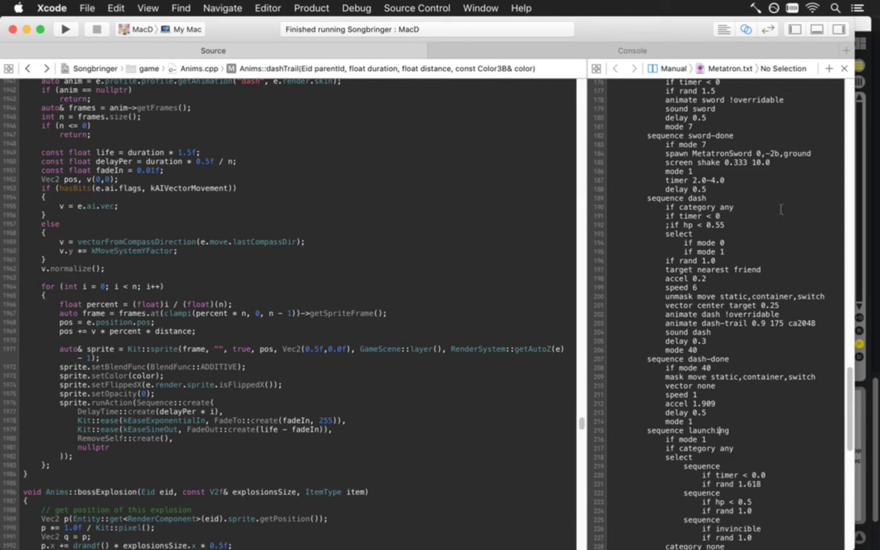
pyautogui.press('Return')
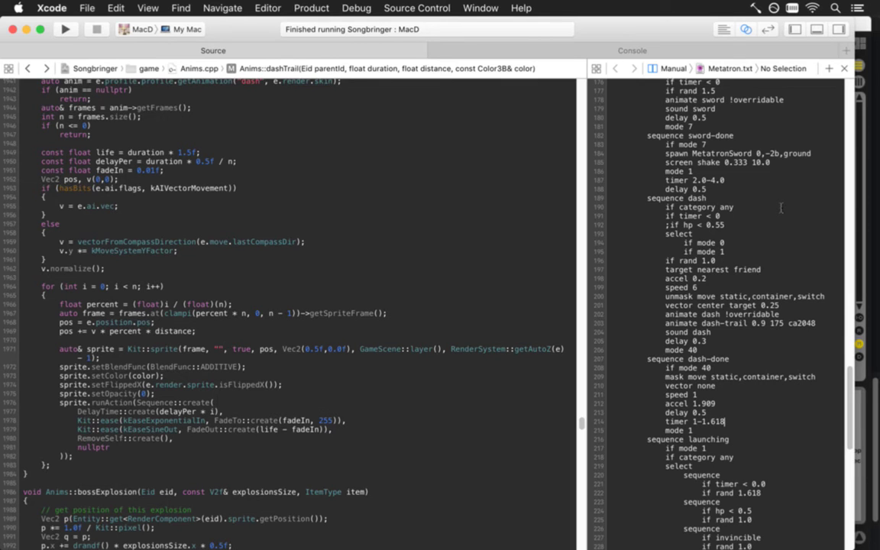
# Run the game again and fight Metatron to check the dash timing and sound
pyautogui.press('super+r')
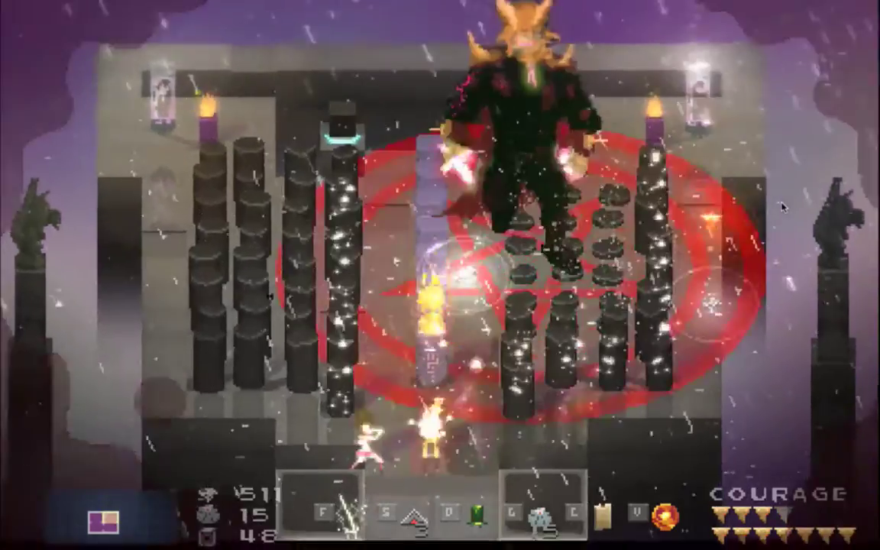
pyautogui.press('Right')
pyautogui.press('Up')
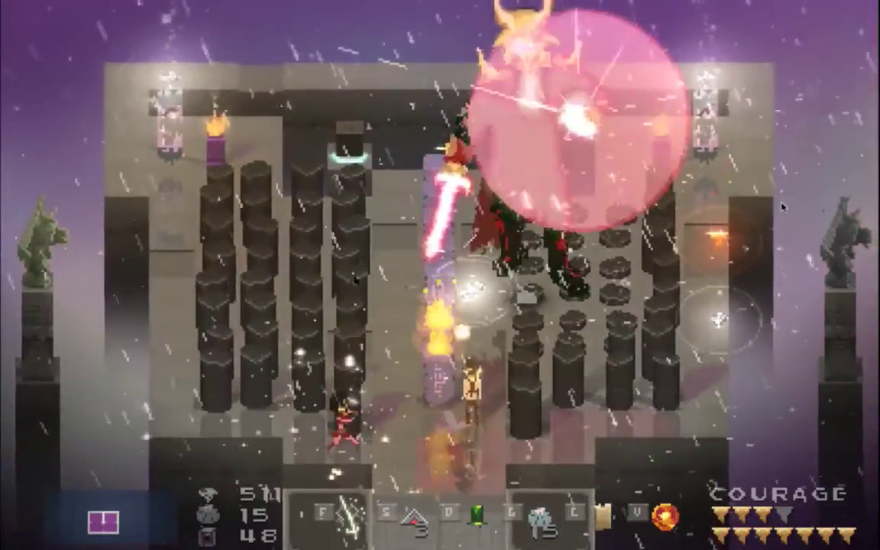
pyautogui.press('Right')
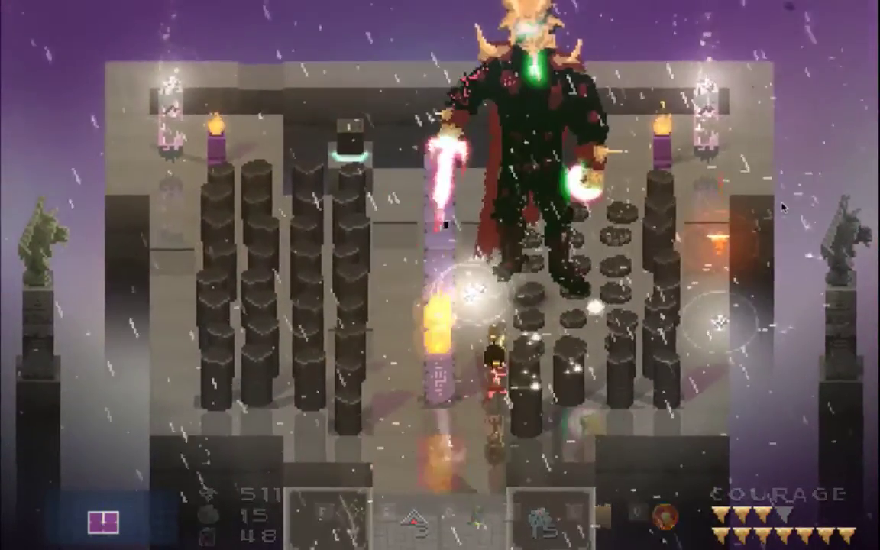
pyautogui.press('Left')
pyautogui.press('Down')
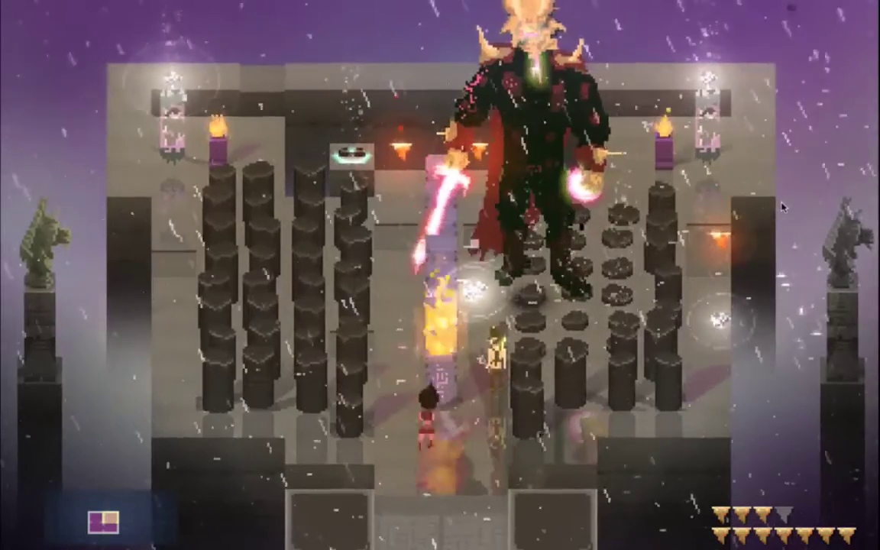
pyautogui.press('Right')
pyautogui.press('Down')
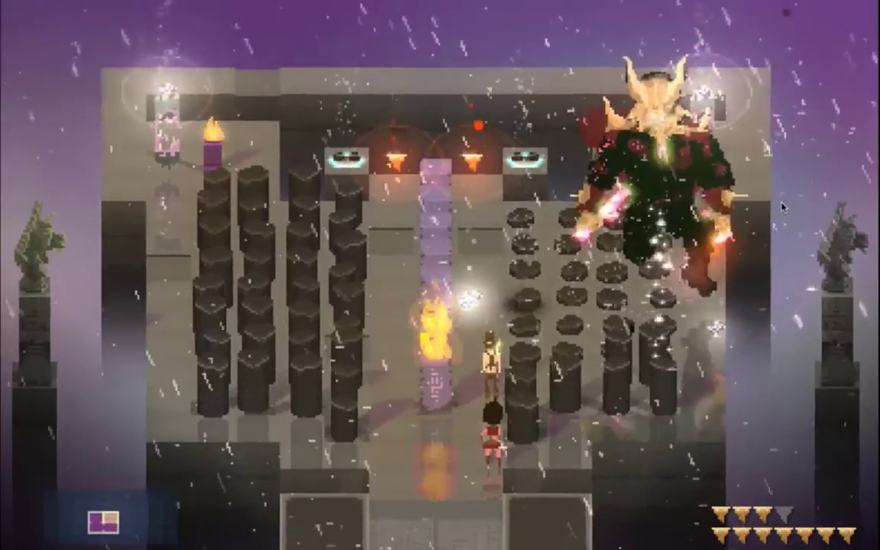
pyautogui.press('Right')
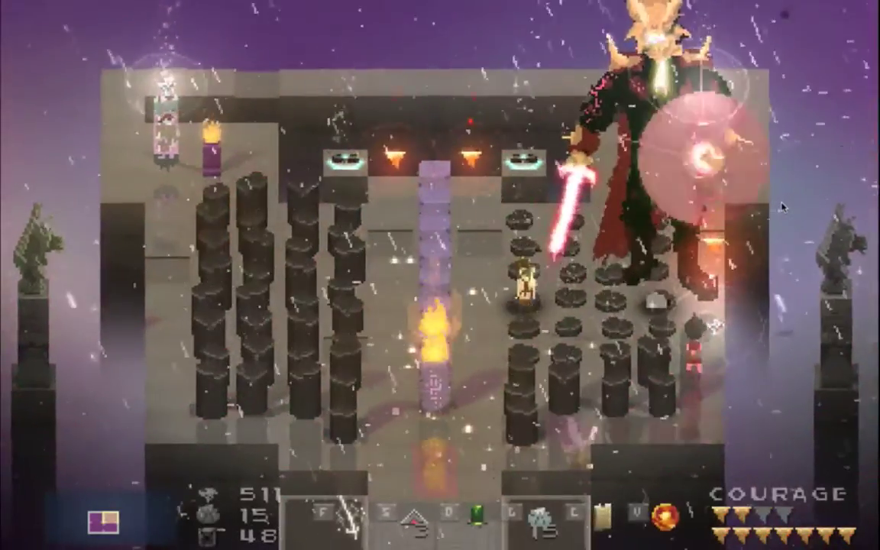
pyautogui.press('Left')
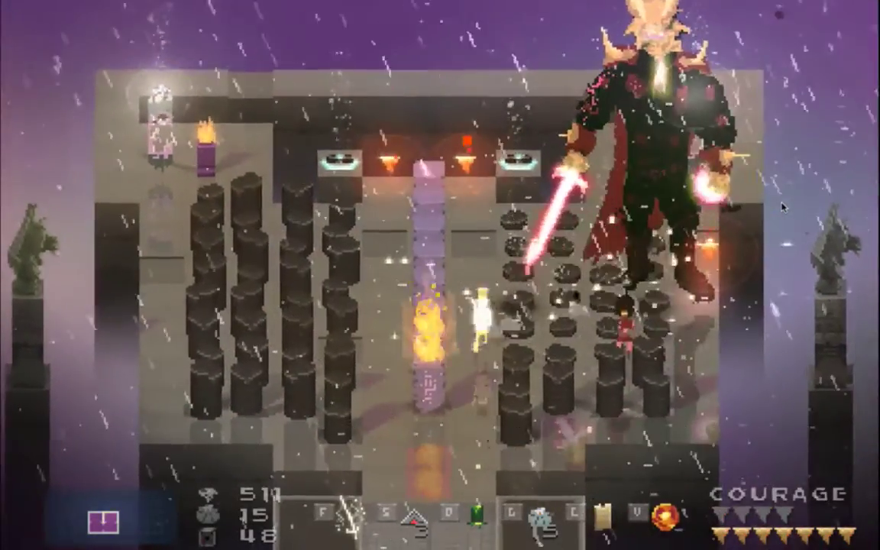
pyautogui.press('Right')
pyautogui.press('Left')
pyautogui.press('Down')
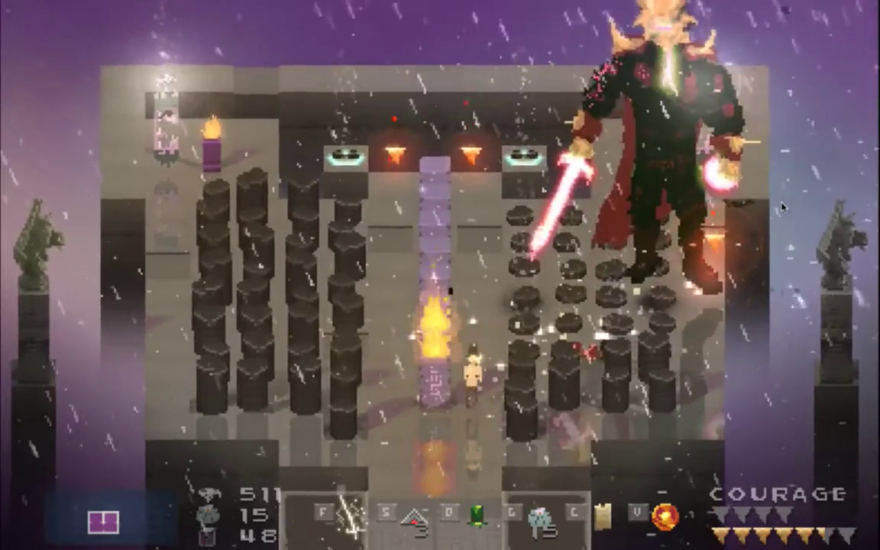
pyautogui.press('Left')
pyautogui.press('Up')
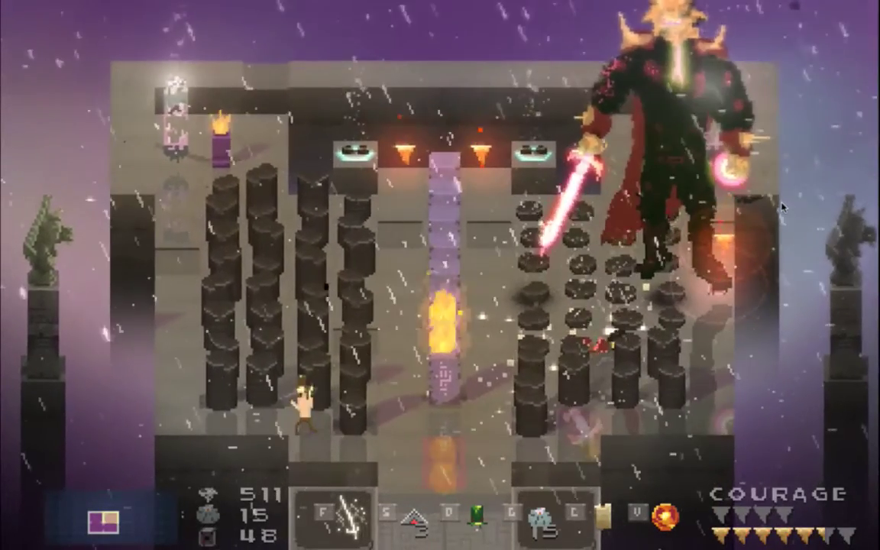
pyautogui.press('Left')
pyautogui.press('Up')
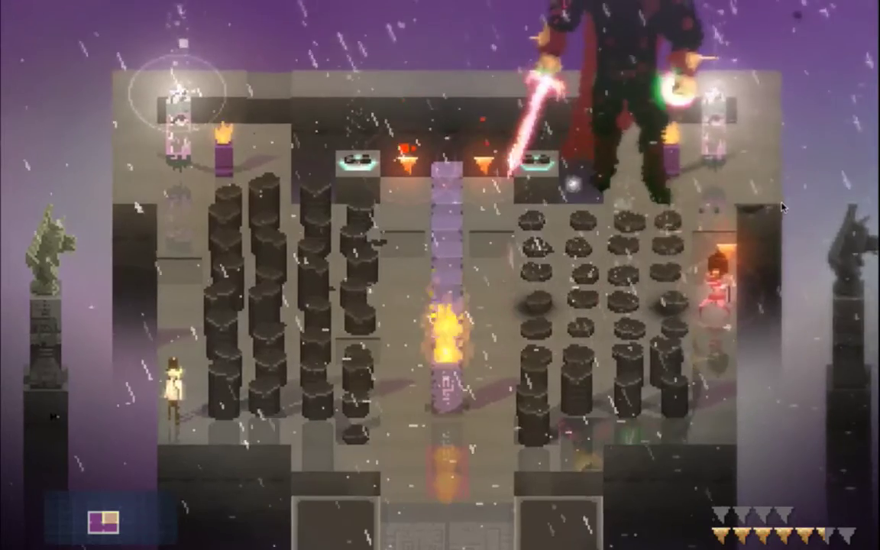
# Leave the game, switch to Ableton Live and play back the dash sound
pyautogui.press('super+Tab')
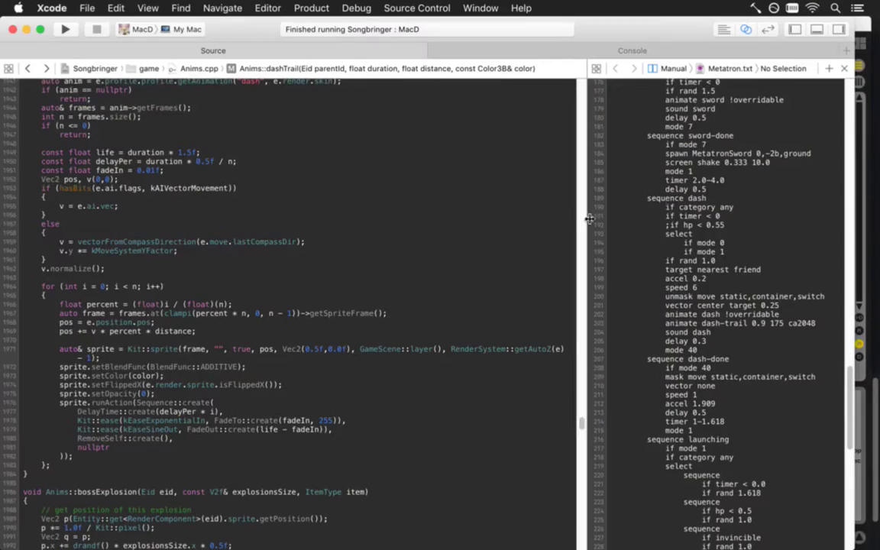
pyautogui.press('super+Tab')
pyautogui.click(265, 302)
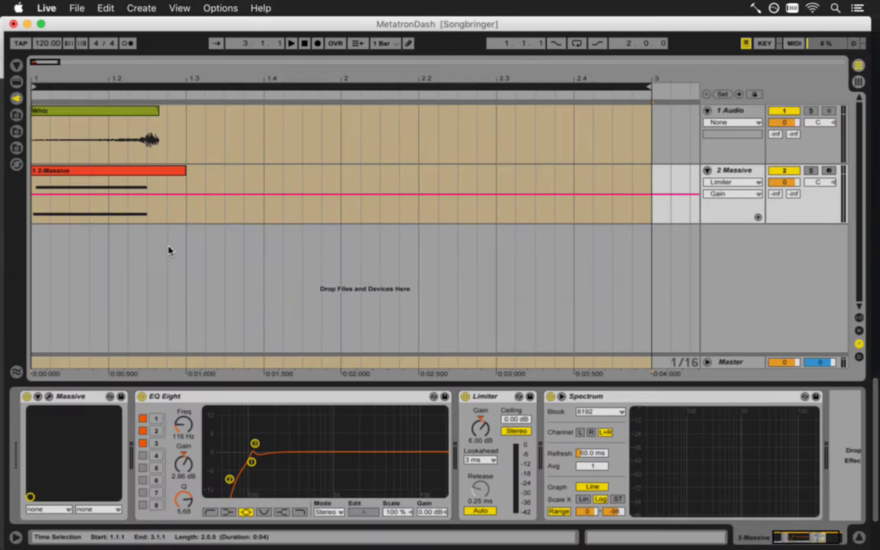
pyautogui.press('space')
pyautogui.press('space')
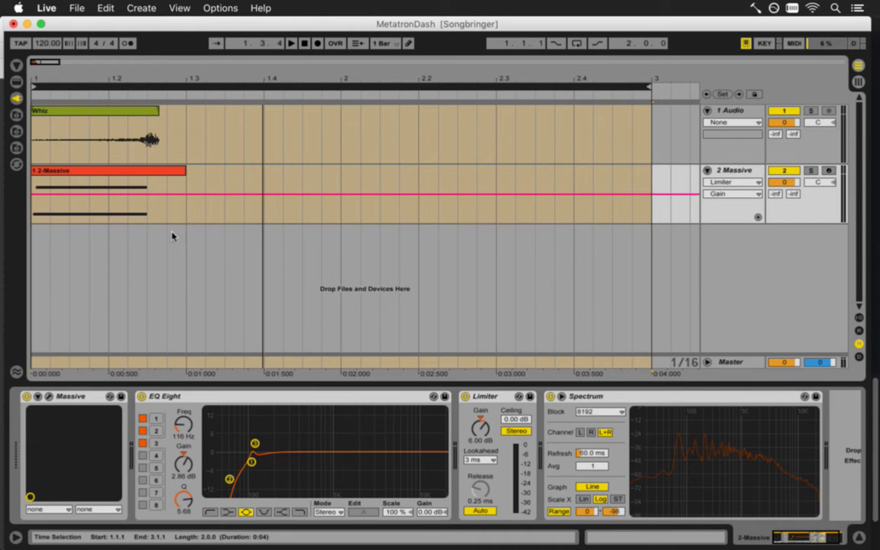
# Turn on Warp for the Whiz clip and play the sound back
pyautogui.click(100, 119)
pyautogui.doubleClick(110, 122)
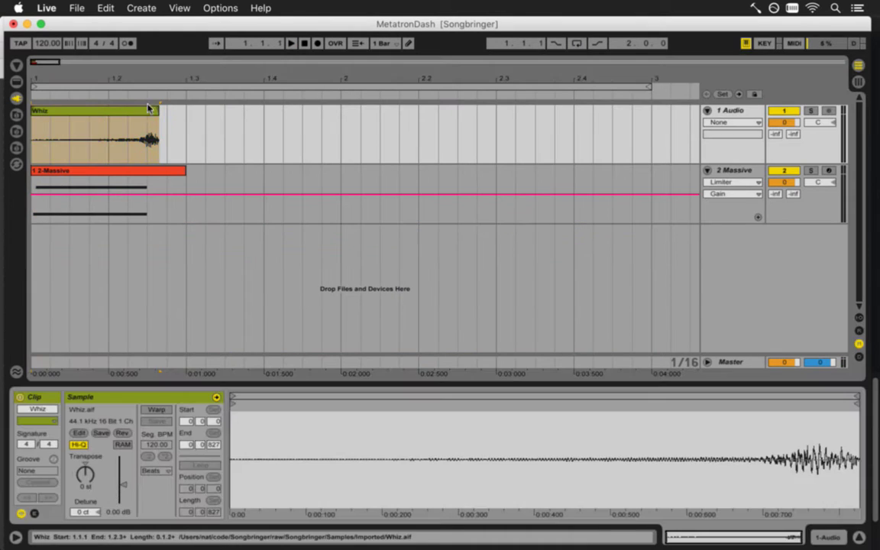
pyautogui.click(148, 411)
pyautogui.press('space')
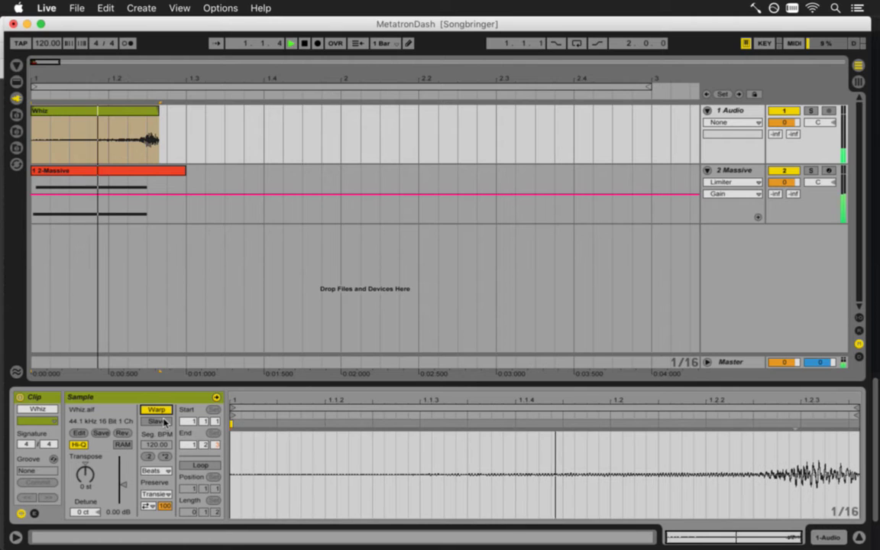
pyautogui.press('space')
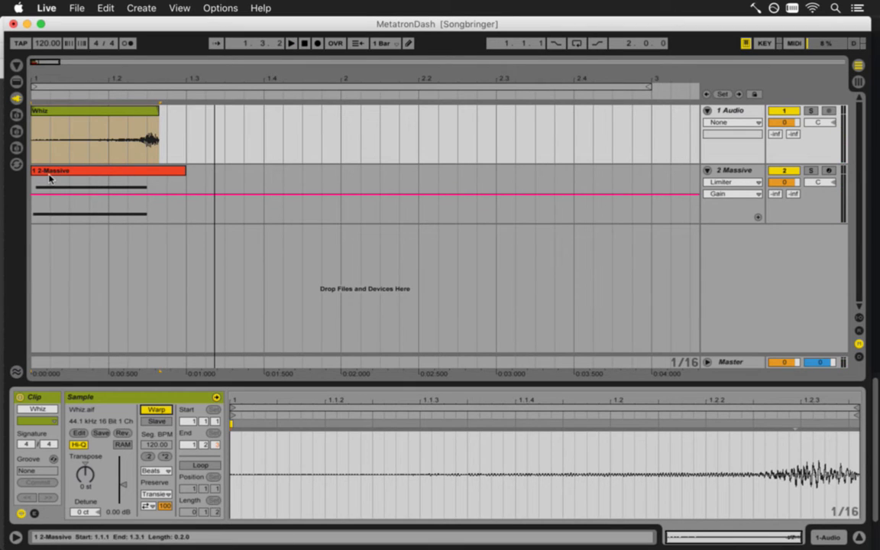
# Set the project tempo to 160.00 BPM and play both clips from the beginning
pyautogui.click(82, 113)
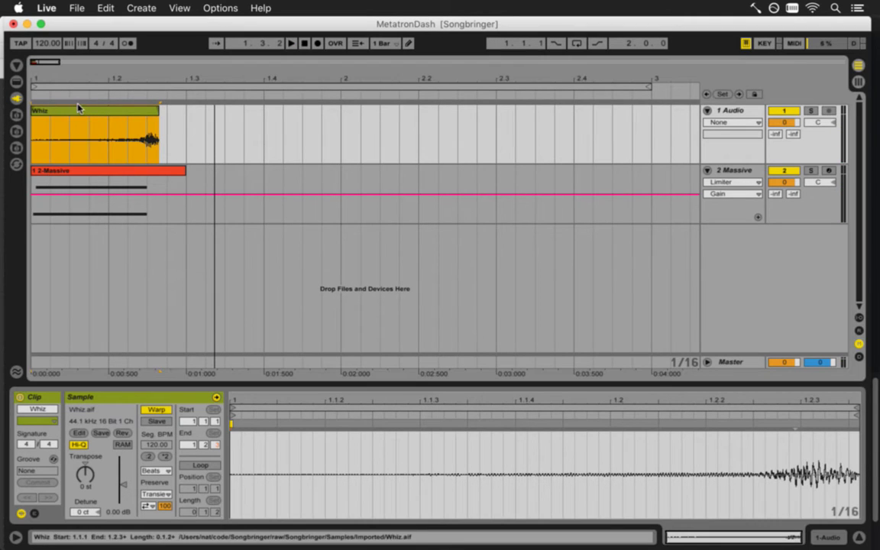
pyautogui.click(148, 207)
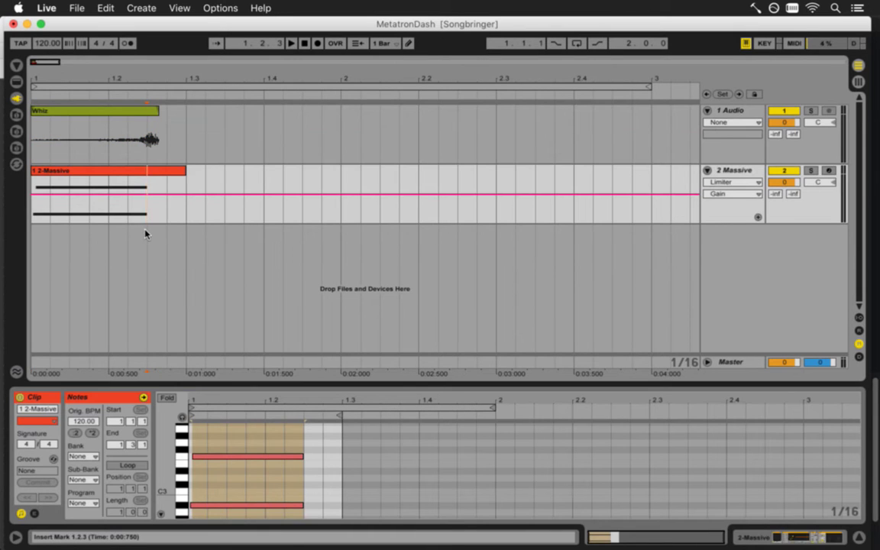
pyautogui.click(50, 46)
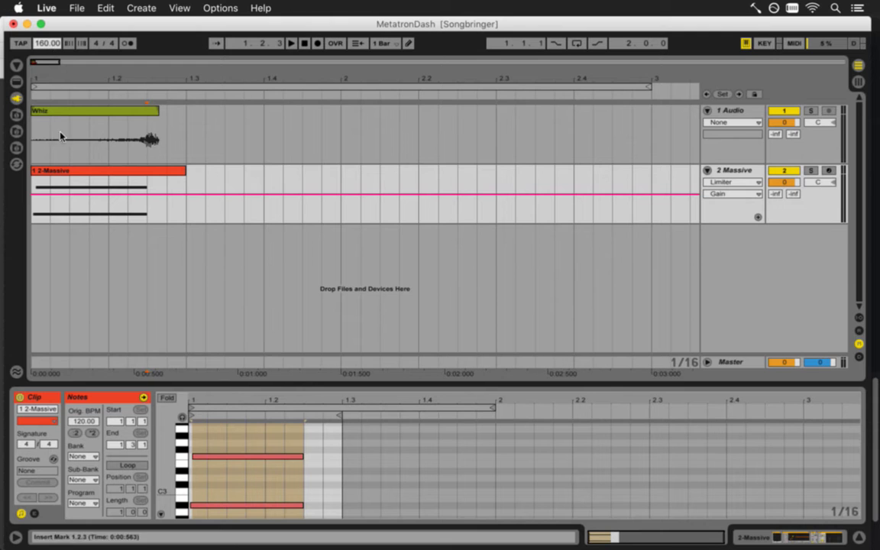
pyautogui.click(34, 149)
pyautogui.press('space')
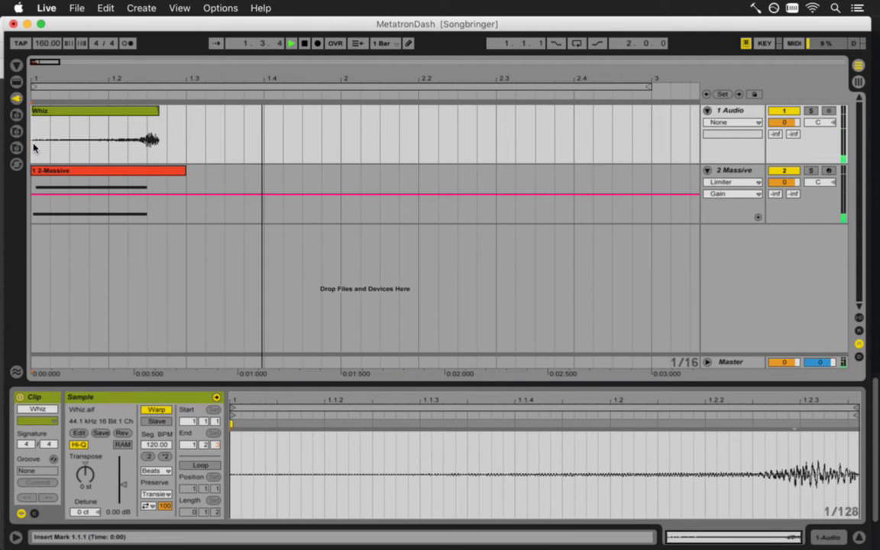
# Export the loop range 1.1.1 to 3.1.1 at the new tempo, replacing MetatronDash.wav in the waves folder
pyautogui.click(222, 93)
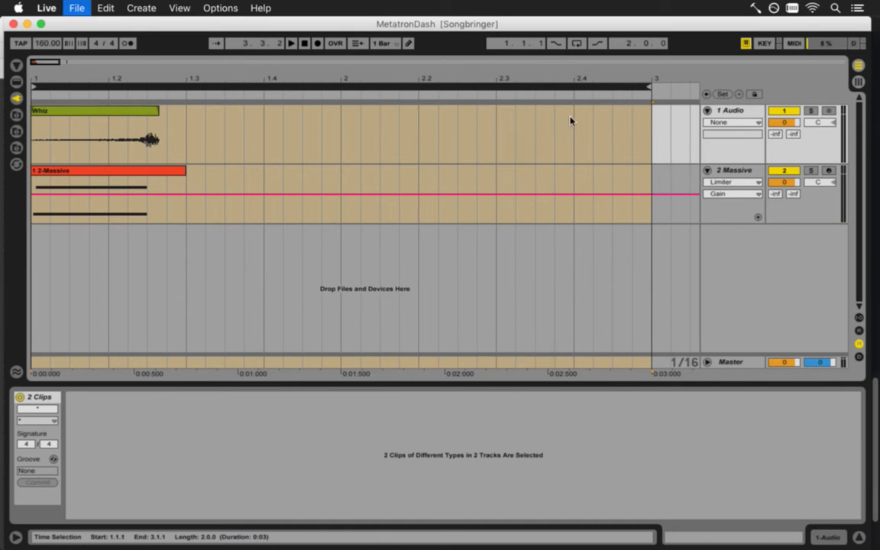
pyautogui.press('Return')
pyautogui.press('Return')
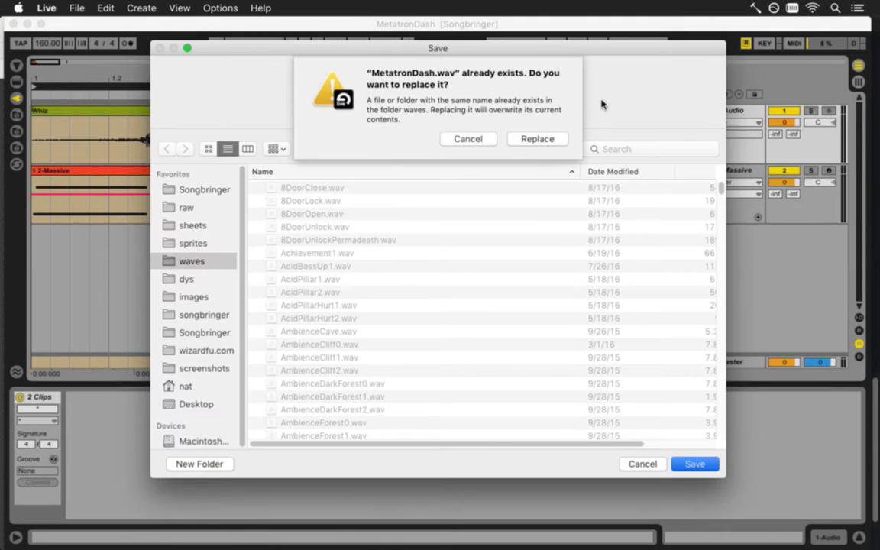
pyautogui.click(535, 139)
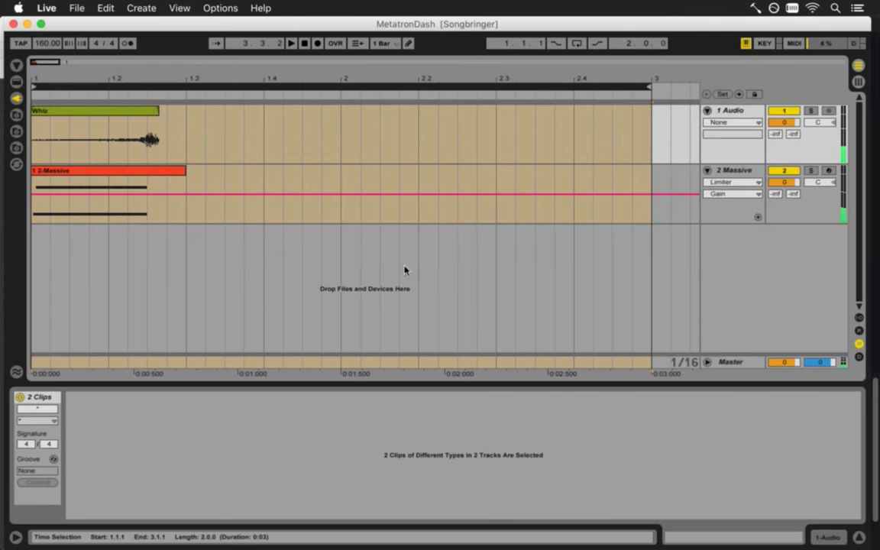
# Switch to Songbringer and fight the Metatron boss to test the re-exported dash sound in-game
pyautogui.press('super+Tab')
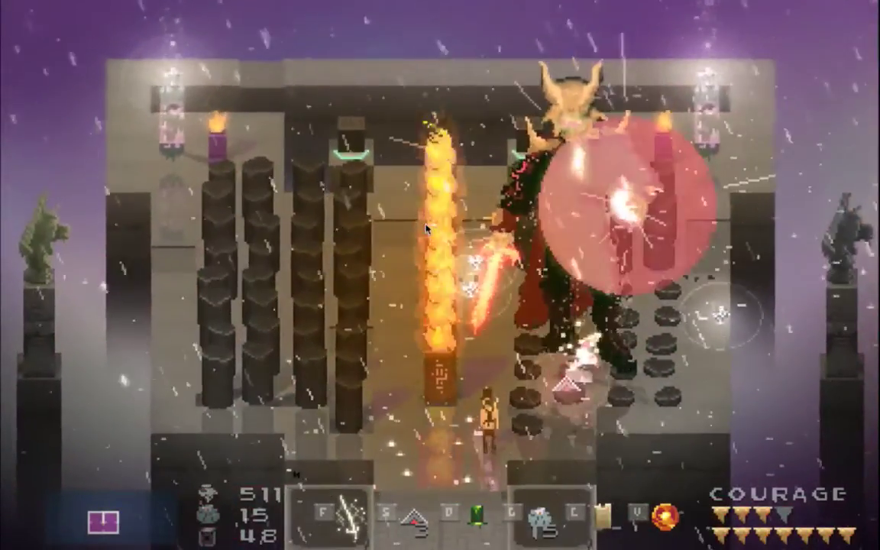
pyautogui.press('Down')
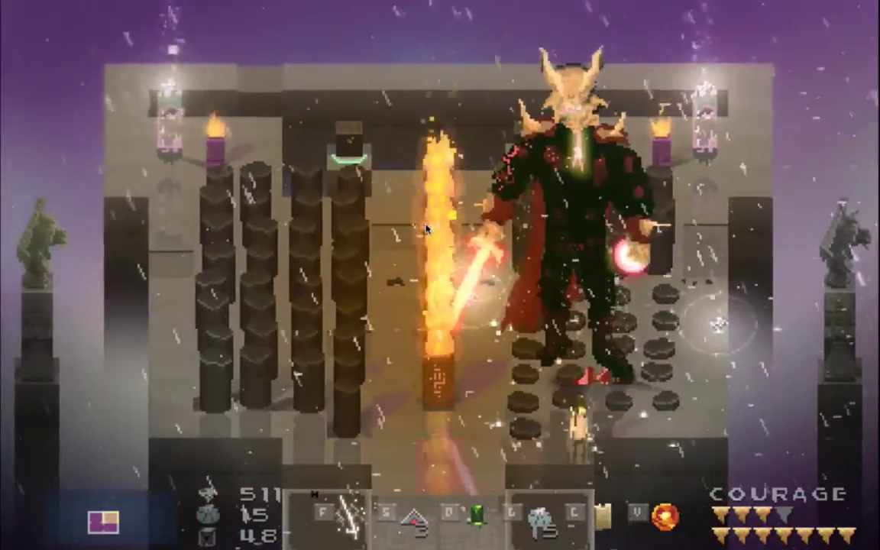
pyautogui.press('Left')
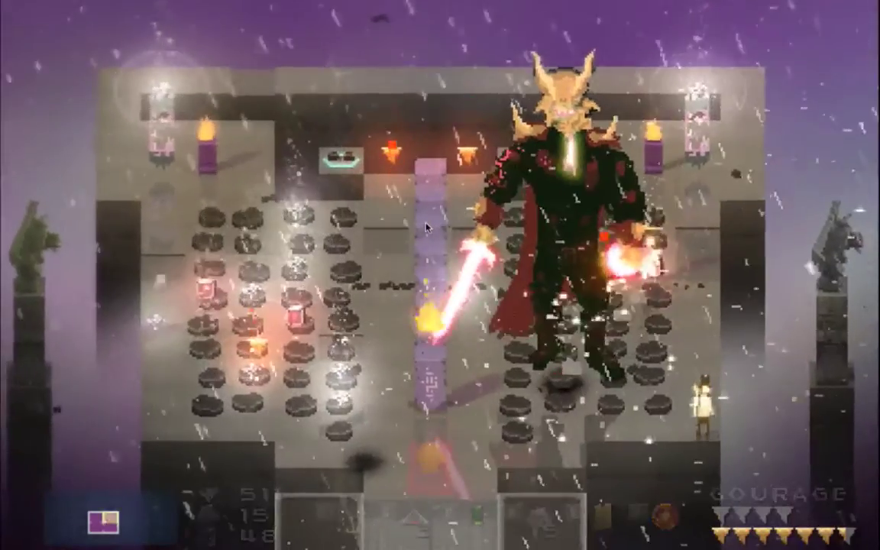
pyautogui.press('Left')
pyautogui.press('Left')
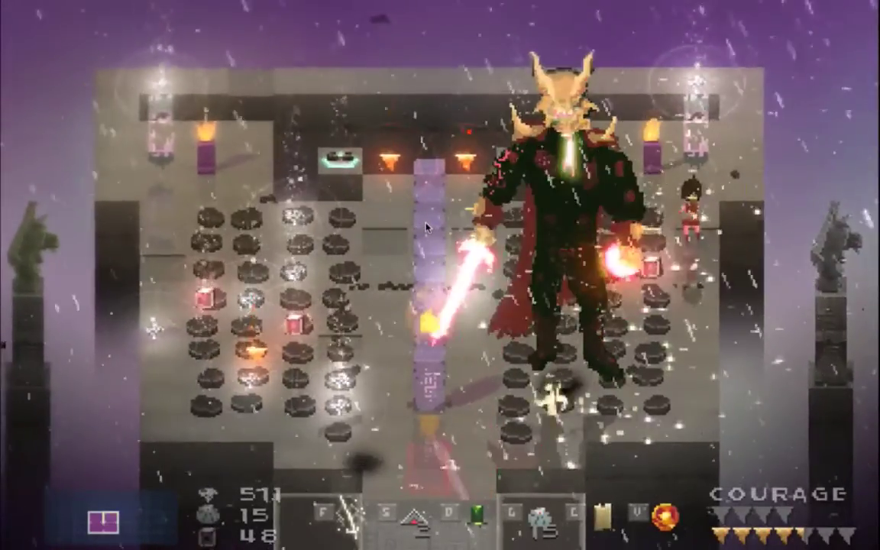
pyautogui.press('Left')
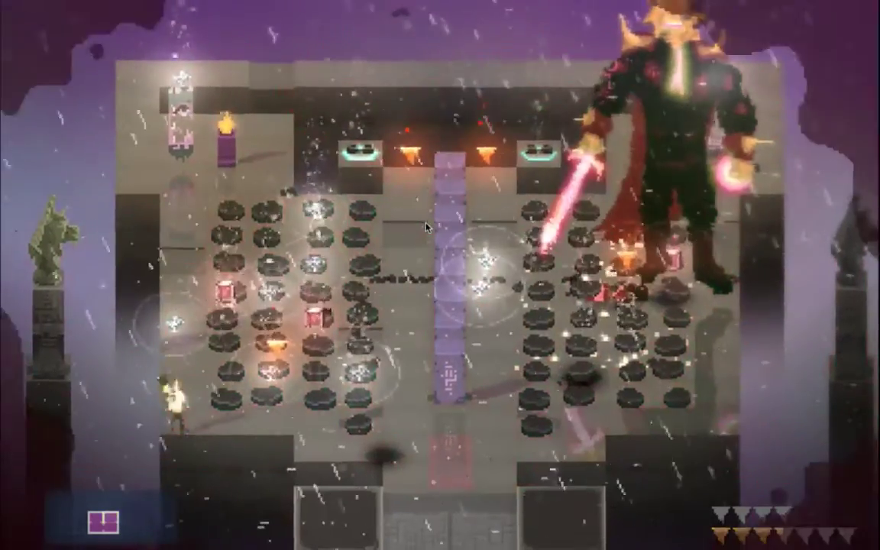
pyautogui.press('w')
pyautogui.press('d')
pyautogui.press('Right')
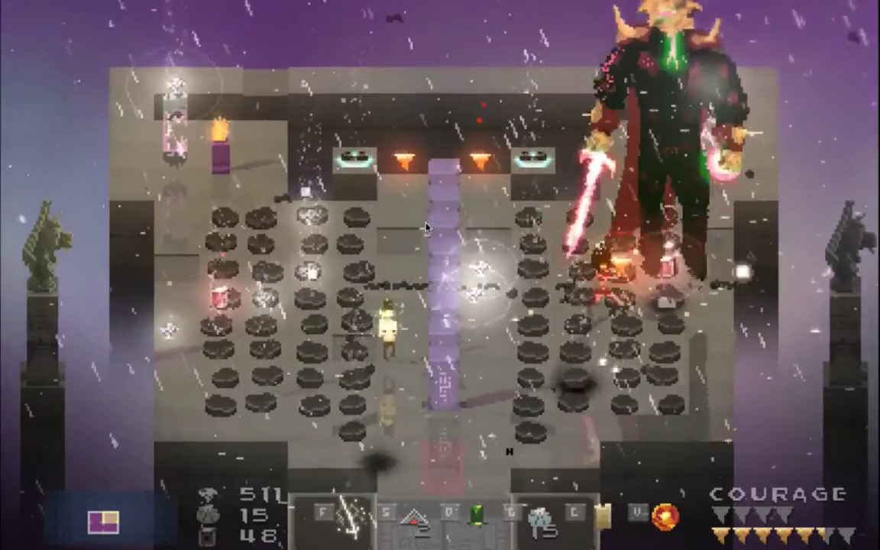
pyautogui.press('Down')
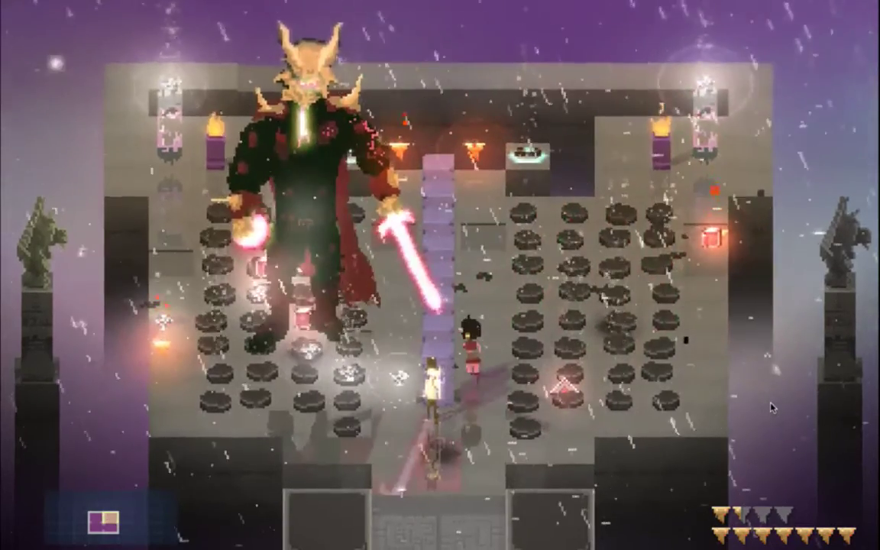
# Quit the game, return to Ableton Live and play back the 2-Massive clip with its device chain shown
pyautogui.press('super+q')
pyautogui.press('super+Tab')
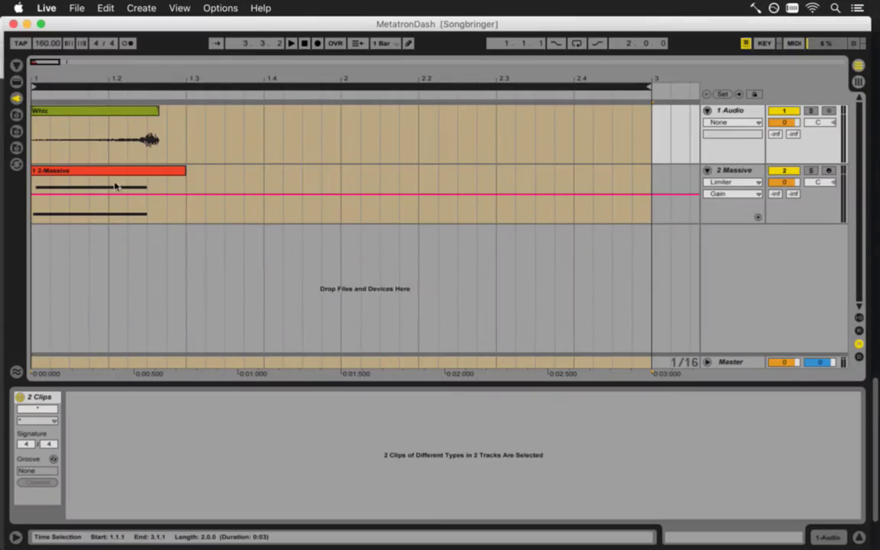
pyautogui.click(103, 177)
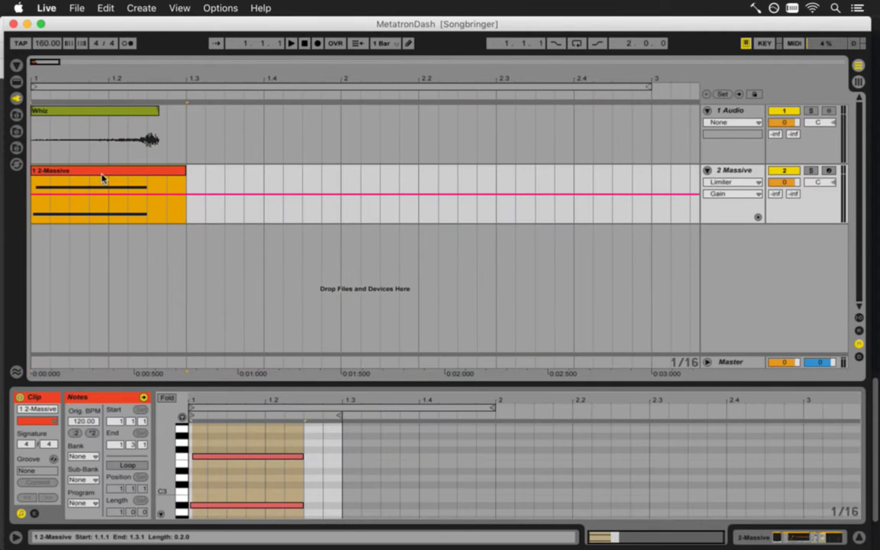
pyautogui.hotkey('shift', 'Tab')
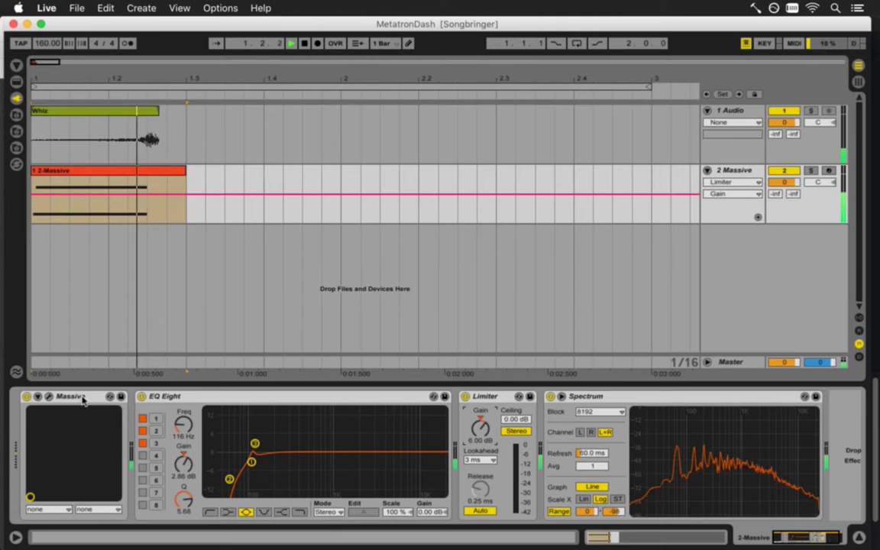
pyautogui.press('space')
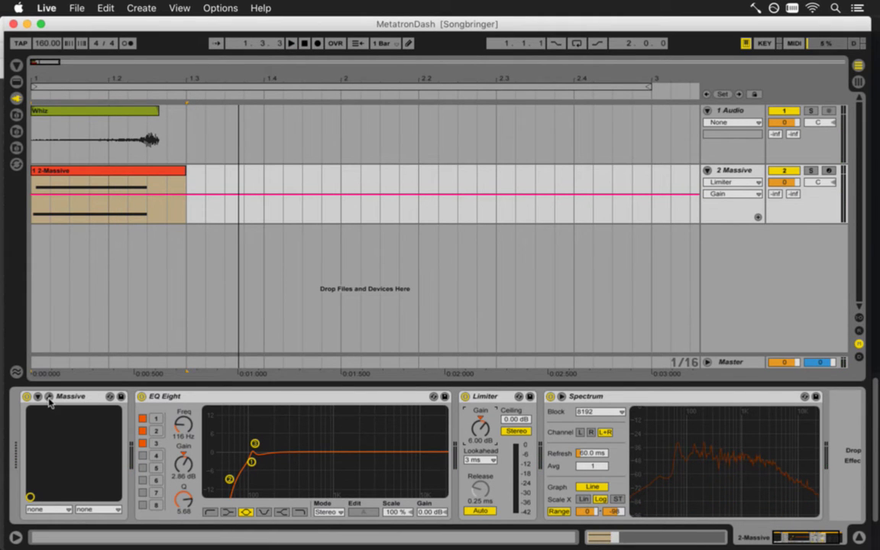
# Open the Massive synth's editor from the arrangement and set OSC2's pitch to 0.00
pyautogui.press('Tab')
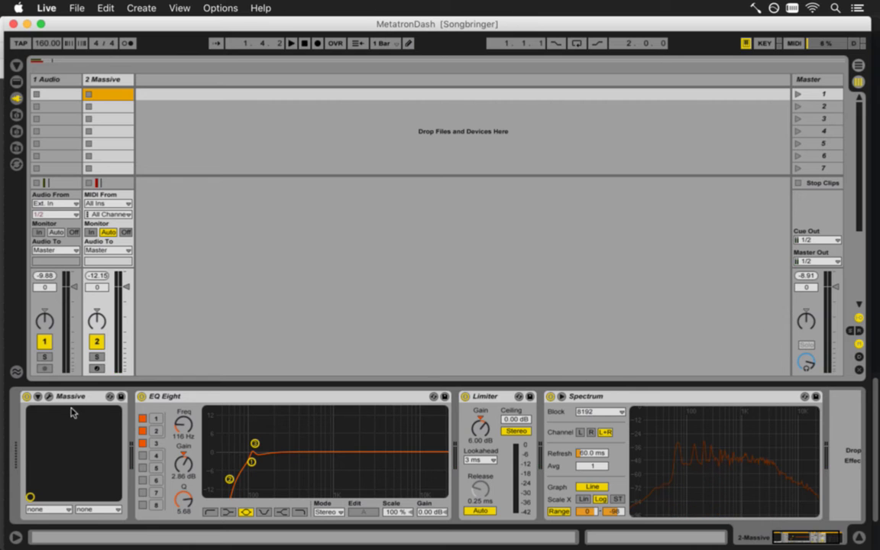
pyautogui.press('Tab')
pyautogui.click(50, 396)
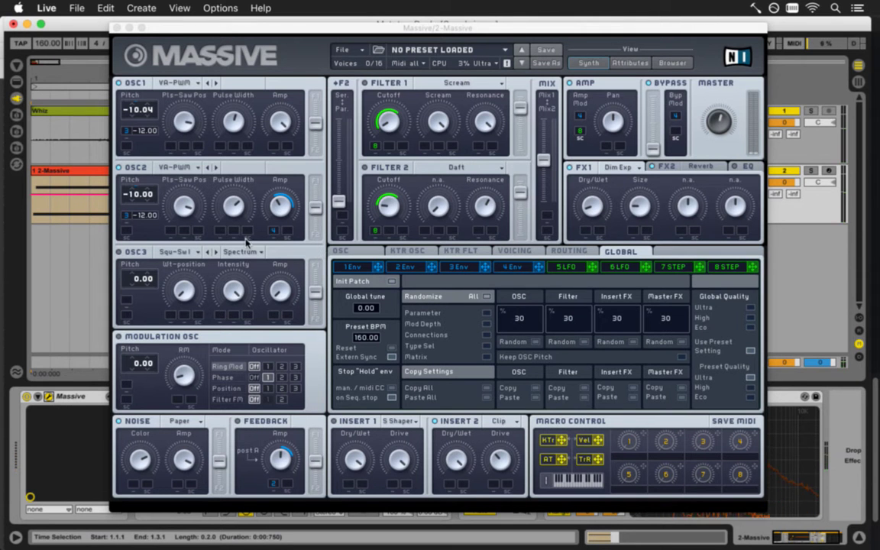
pyautogui.scroll(-2, 138, 197)
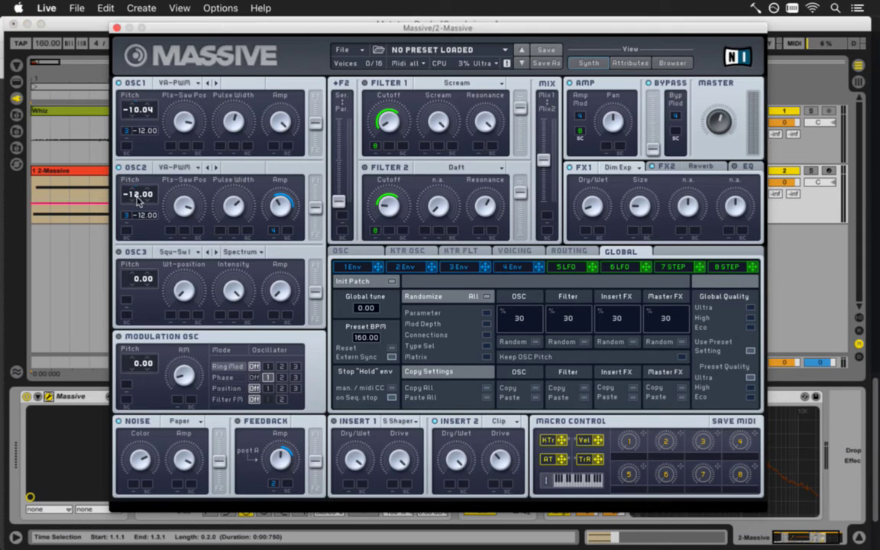
pyautogui.scroll(6, 139, 195)
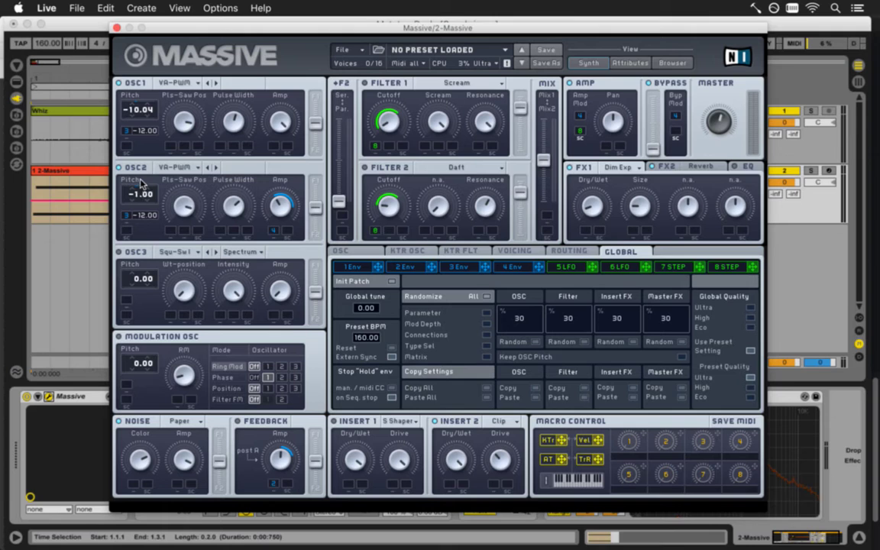
pyautogui.scroll(1, 138, 197)
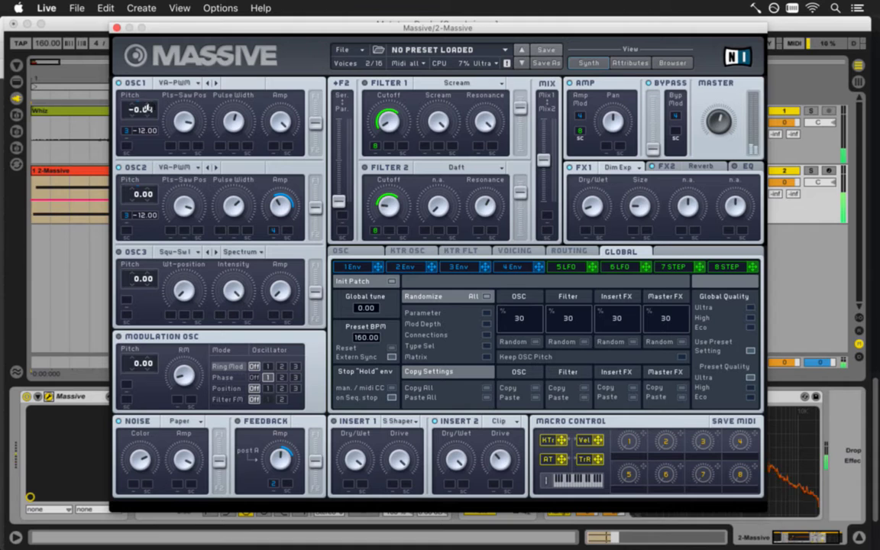
# Set OSC1's pitch to -10.04 and adjust its Pls-Saw Pos with the Massive track soloed
pyautogui.scroll(-4, 139, 115)
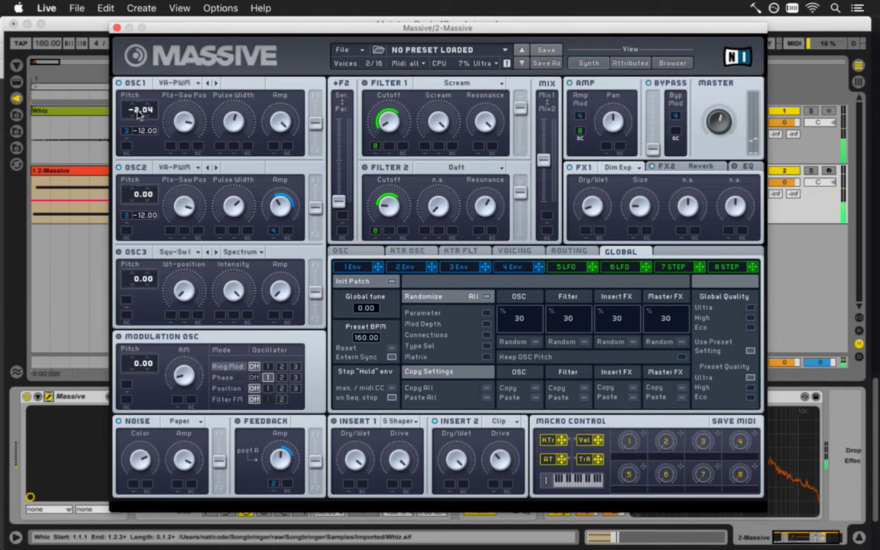
pyautogui.scroll(-3, 139, 115)
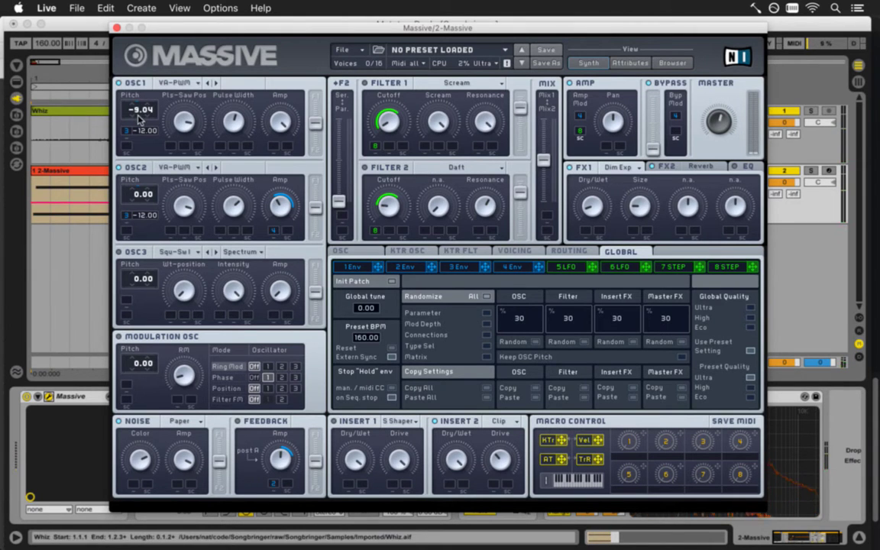
pyautogui.scroll(-1, 139, 113)
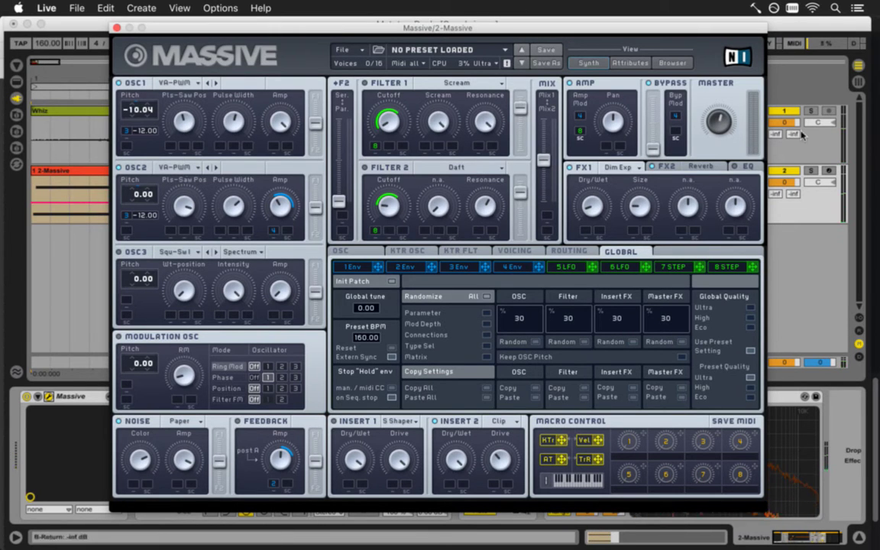
pyautogui.click(813, 174)
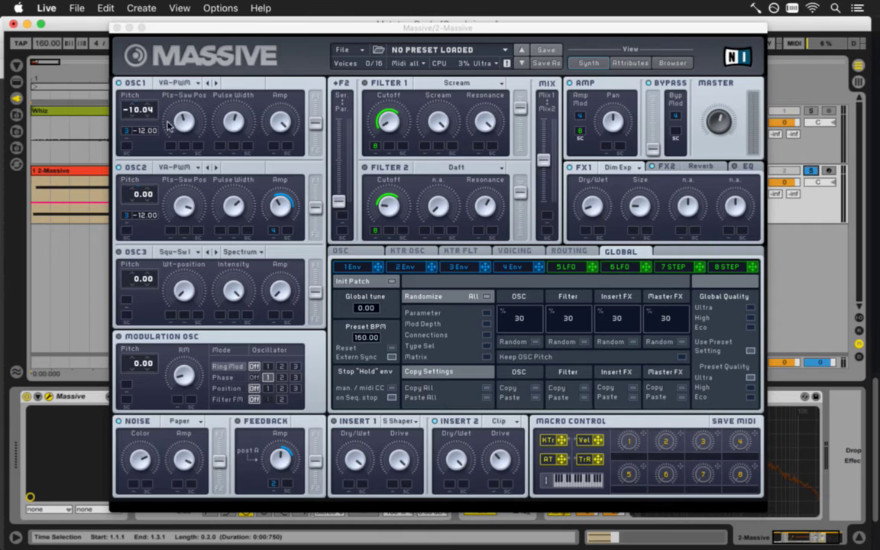
pyautogui.click(183, 122)
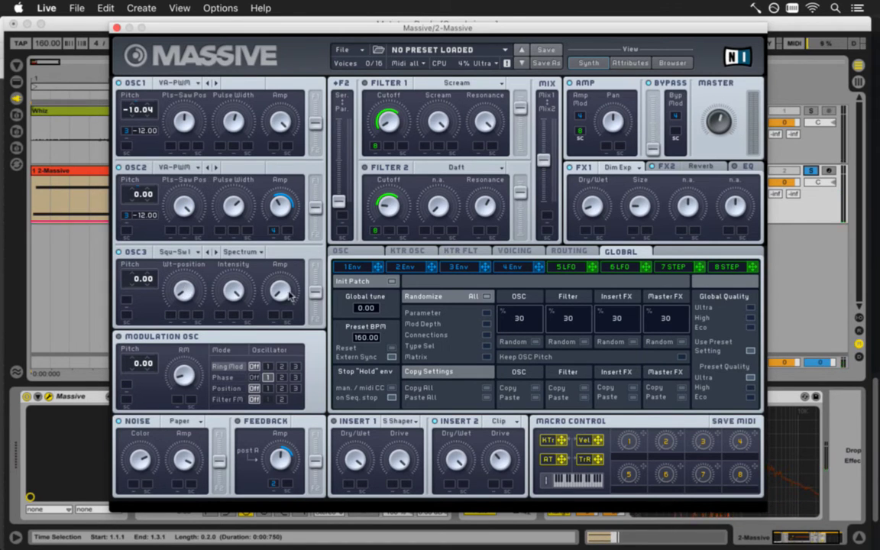
# Audition different OSC3 wavetables during playback, including Sin-Triangle, Crusher, Strontium, Dirty PWM and Dirty Throat
pyautogui.click(216, 253)
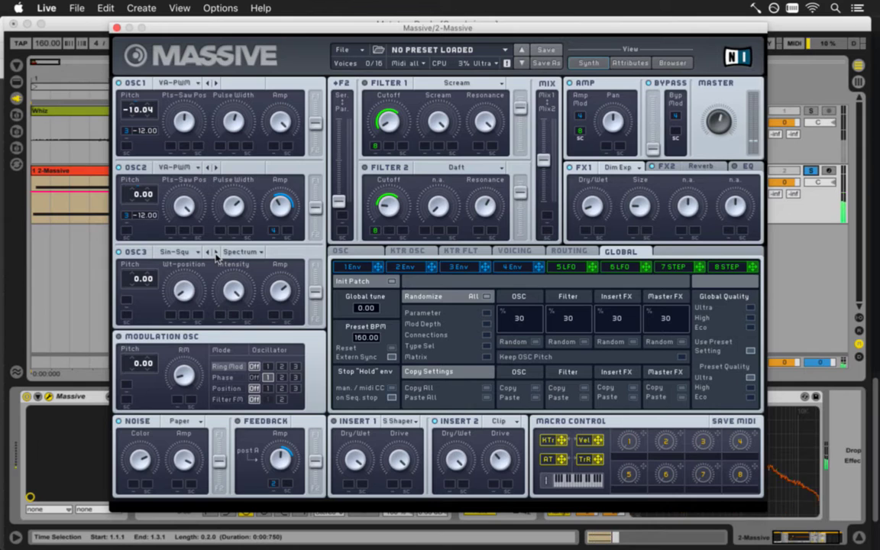
pyautogui.click(215, 253)
pyautogui.click(191, 256)
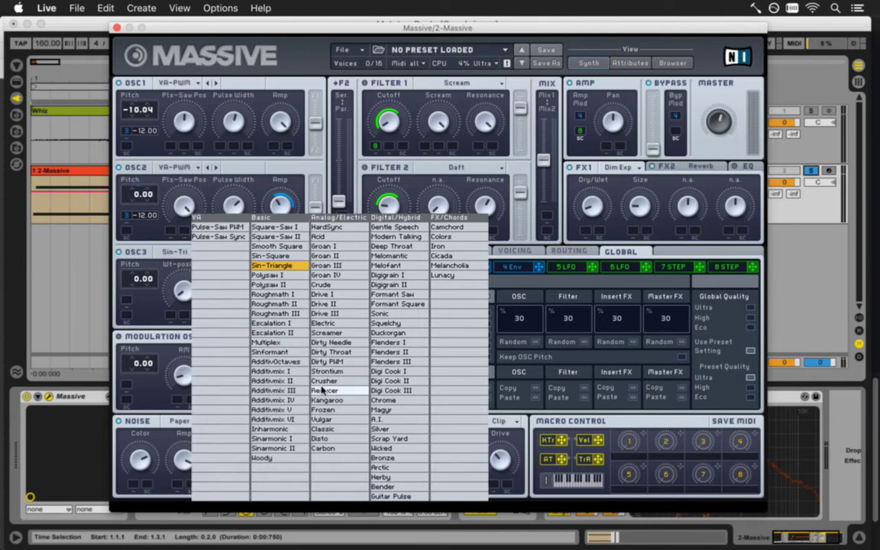
pyautogui.click(306, 346)
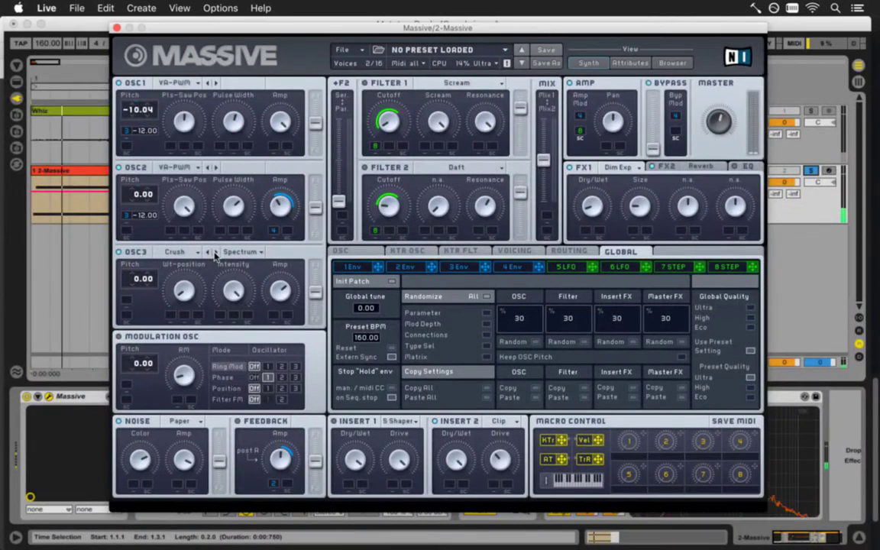
pyautogui.click(216, 253)
pyautogui.click(209, 253)
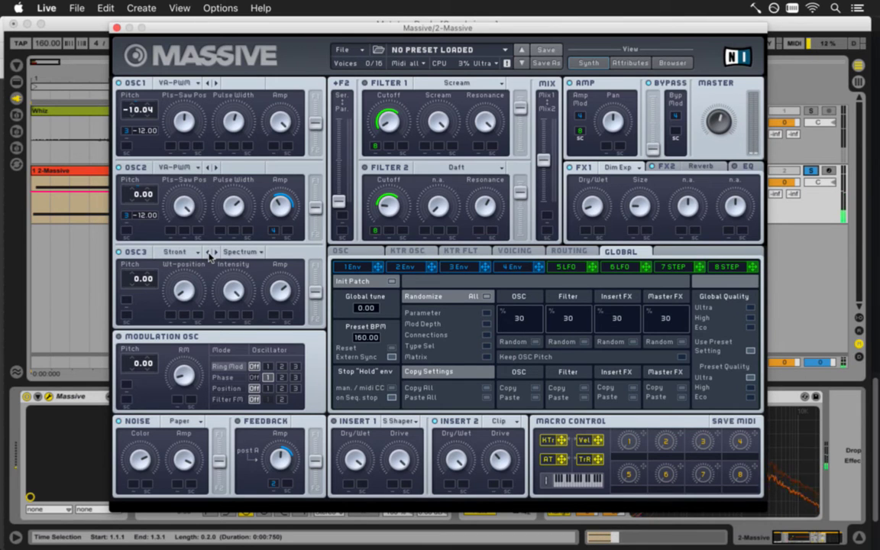
pyautogui.click(209, 252)
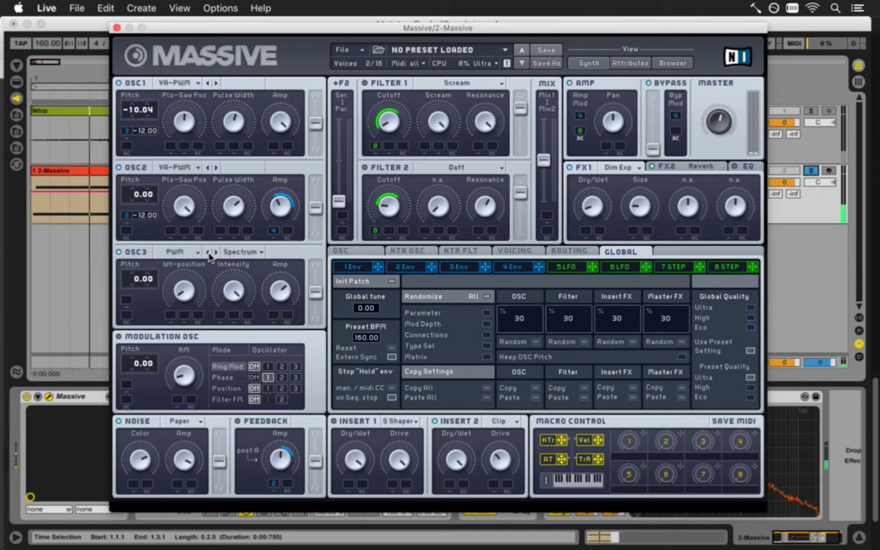
pyautogui.click(210, 256)
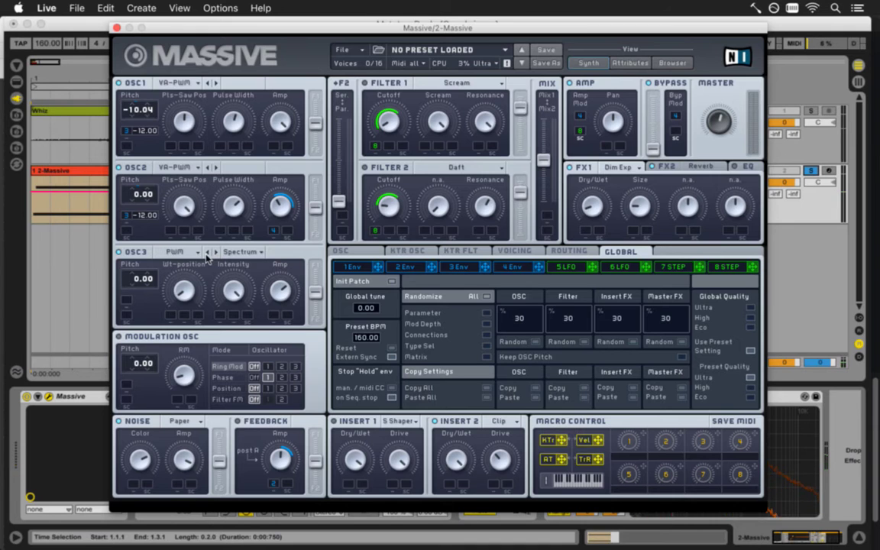
pyautogui.click(207, 254)
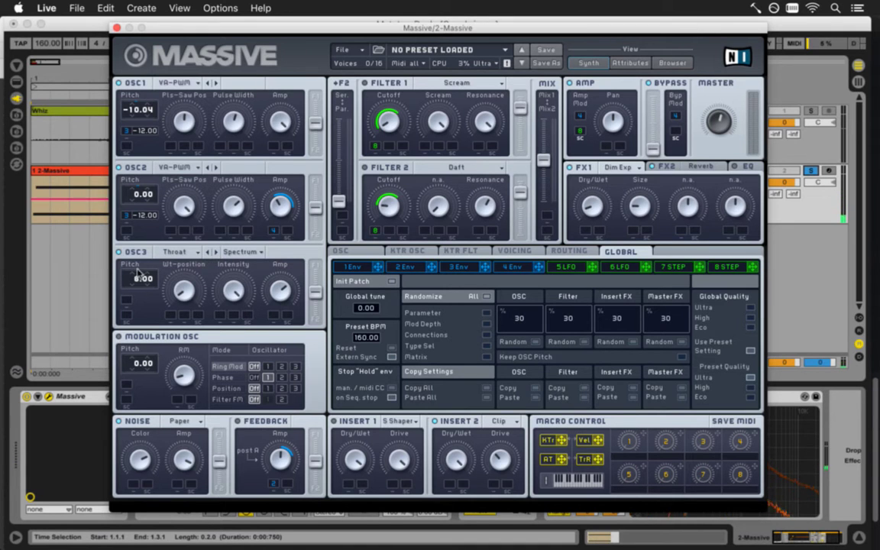
# Set OSC3's pitch to 12.00 and its wavetable to Reduc
pyautogui.moveTo(142, 281); pyautogui.dragTo(139, 267)
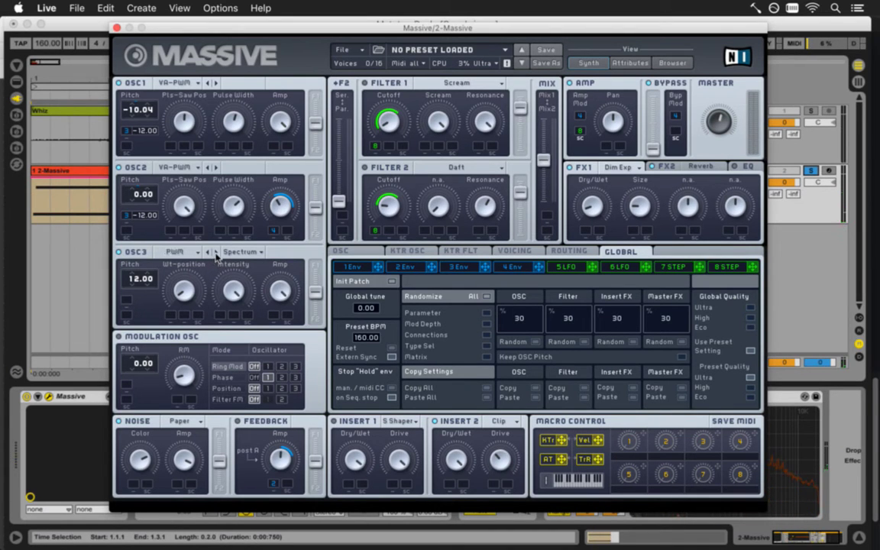
pyautogui.click(216, 253)
# Show the FX2 Reverb settings in Massive and adjust the reverb's Color
pyautogui.click(695, 167)
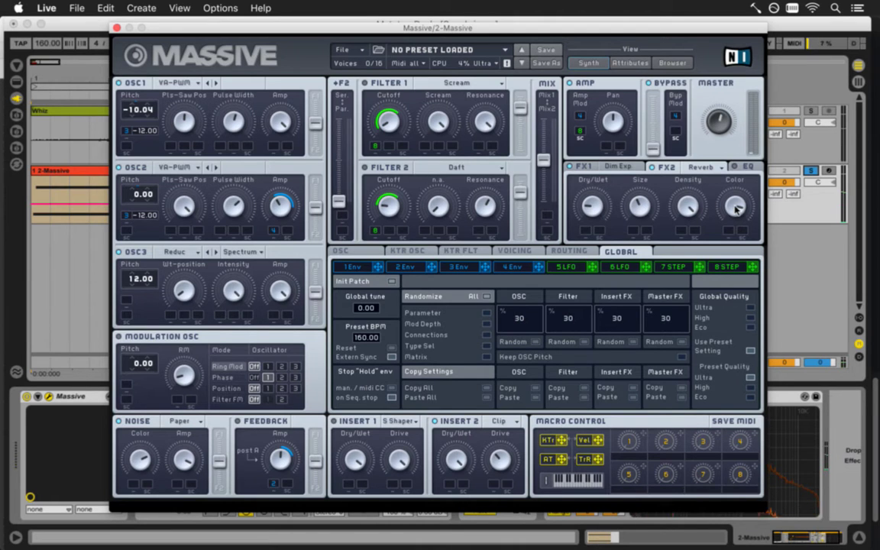
# Compare phase modulation of oscillators 1 and 2 in the Modulation OSC during playback
pyautogui.click(224, 377)
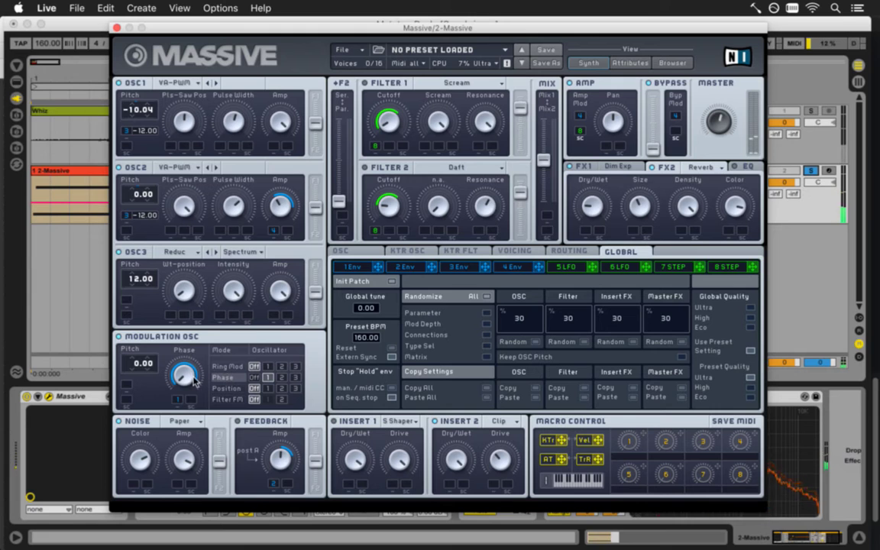
pyautogui.click(280, 378)
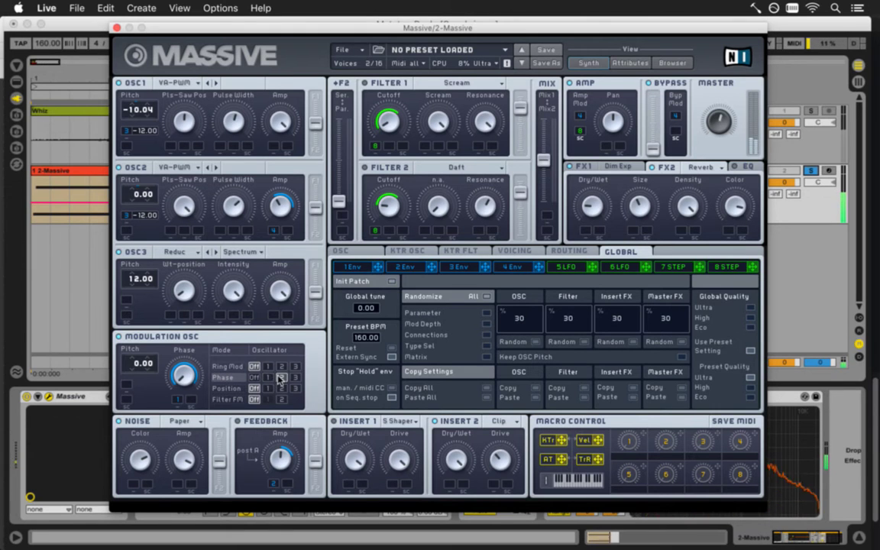
pyautogui.click(269, 378)
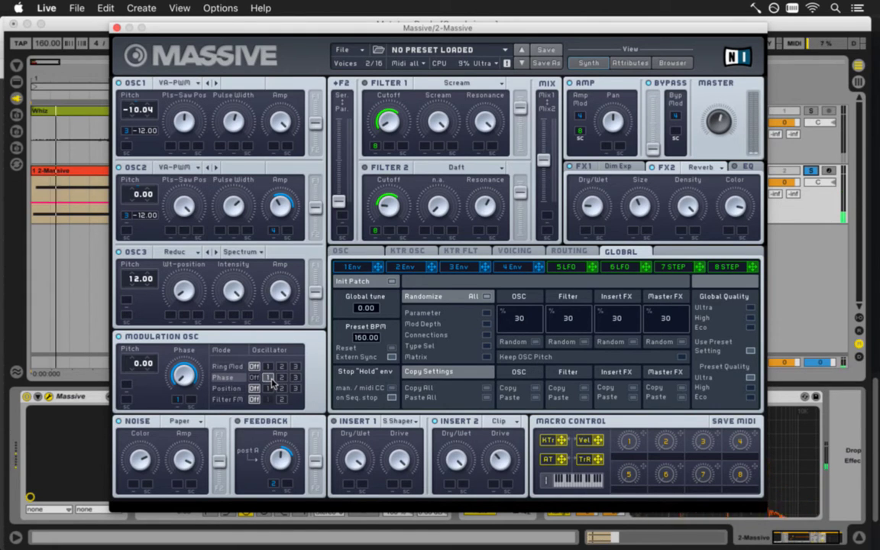
pyautogui.click(280, 378)
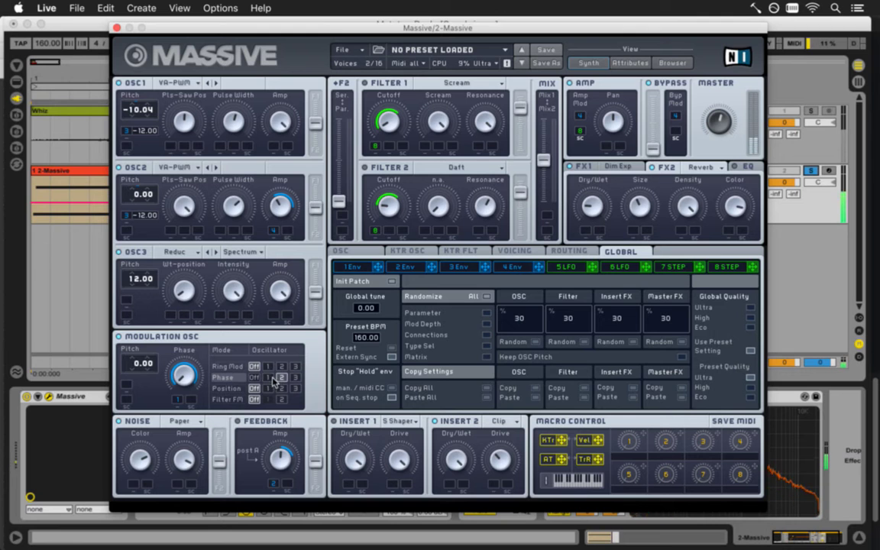
# Try Position modulation on oscillators 2 and 3 and Filter FM on filter 2 in the Modulation OSC
pyautogui.click(229, 388)
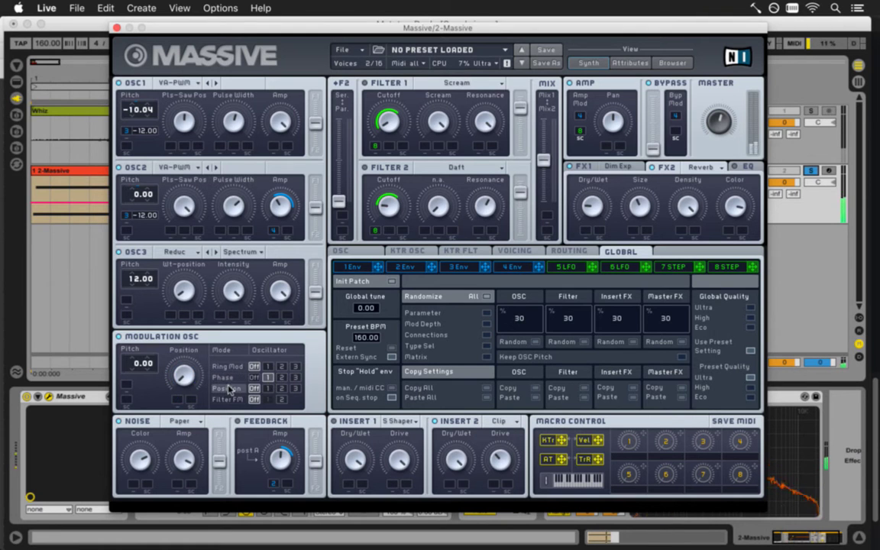
pyautogui.click(282, 388)
pyautogui.click(295, 389)
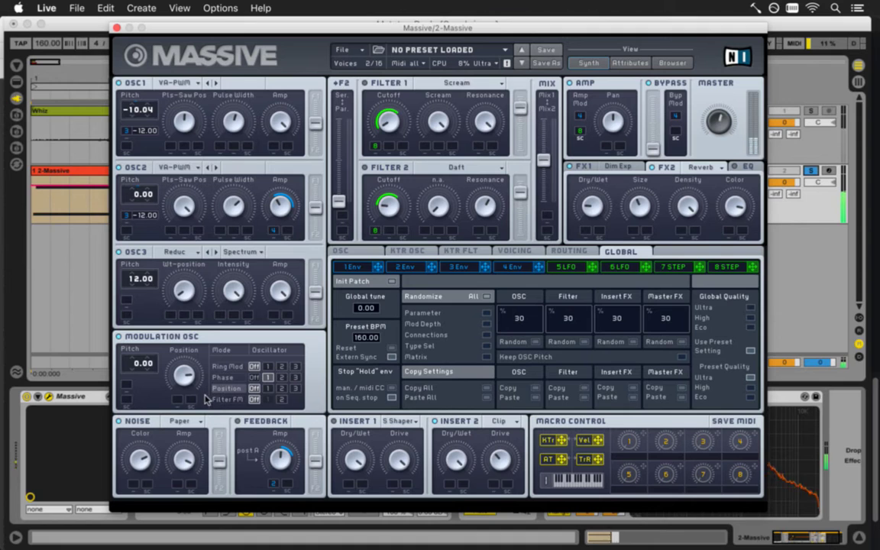
pyautogui.click(235, 400)
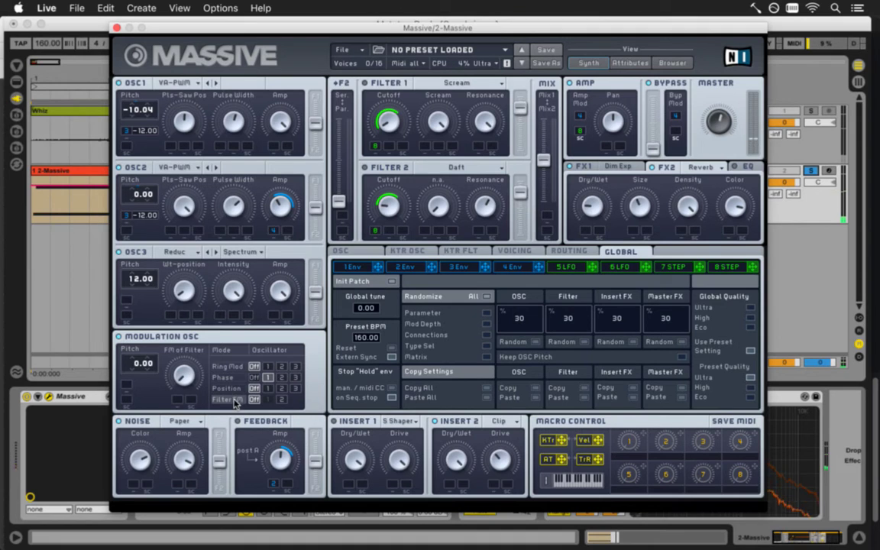
pyautogui.click(281, 400)
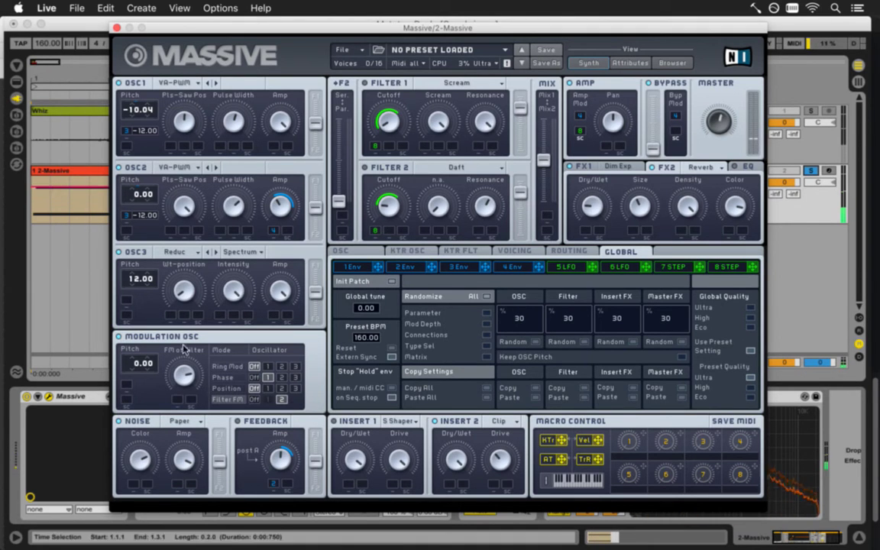
pyautogui.click(255, 402)
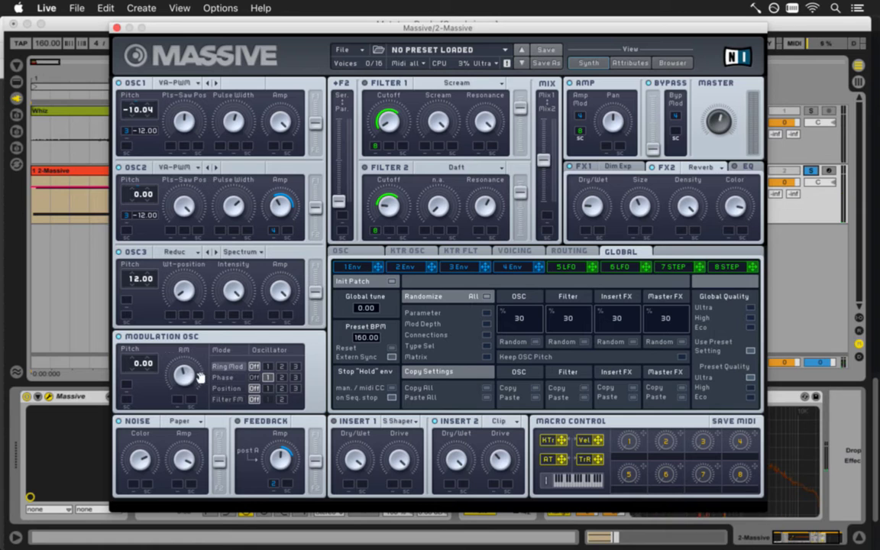
# Raise the Modulation OSC's RM amount and apply Ring Mod to oscillator 1 after comparing it with oscillators 2 and 3
pyautogui.click(269, 367)
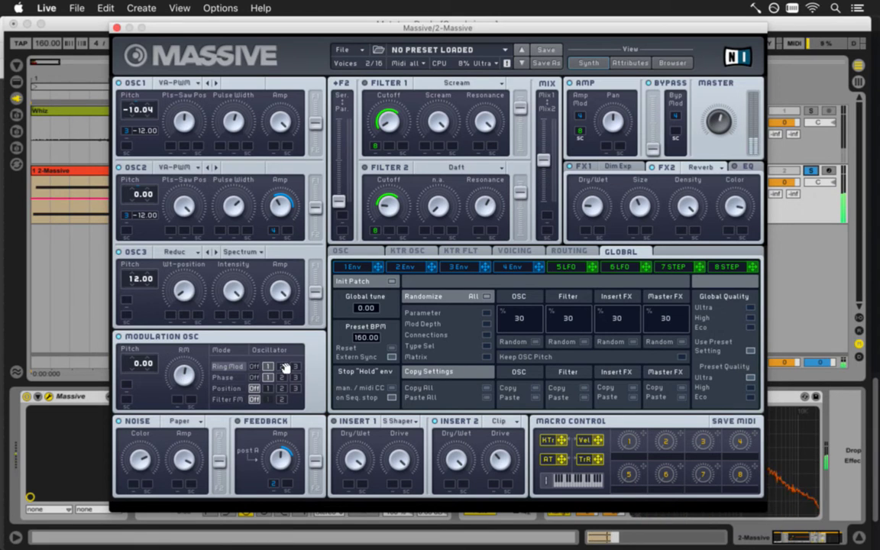
pyautogui.click(282, 367)
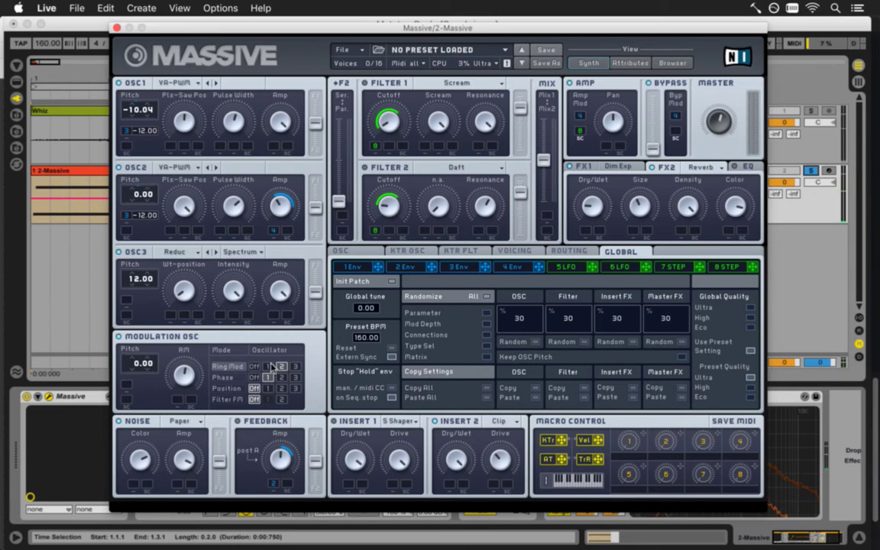
pyautogui.click(269, 367)
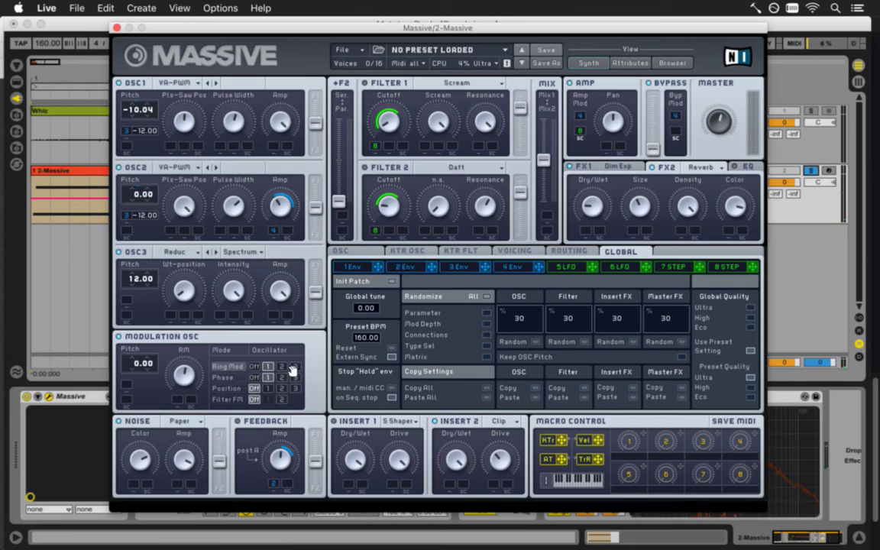
pyautogui.click(295, 369)
pyautogui.click(269, 367)
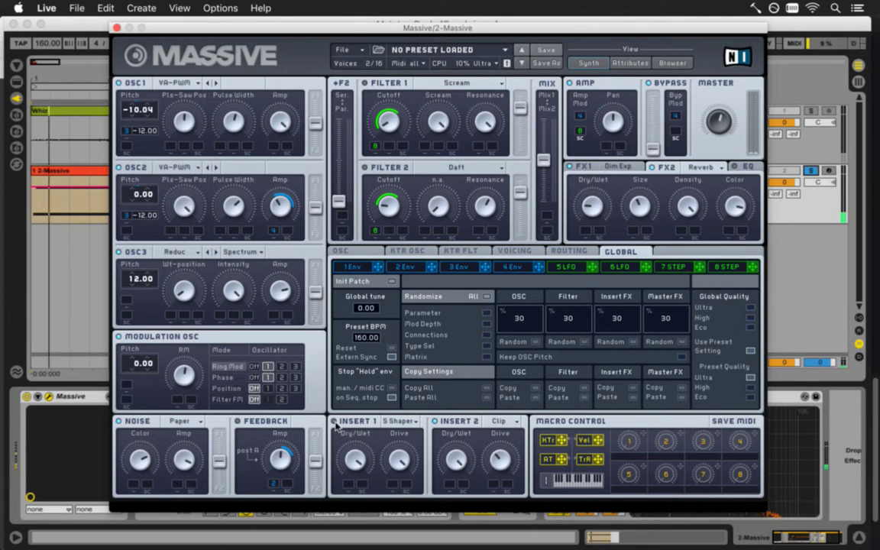
# Set Insert 1 to Frequency Shifter after auditioning Simple Delay, Sample & Hold and Bitcrusher, and adjust its Pitch
pyautogui.click(399, 421)
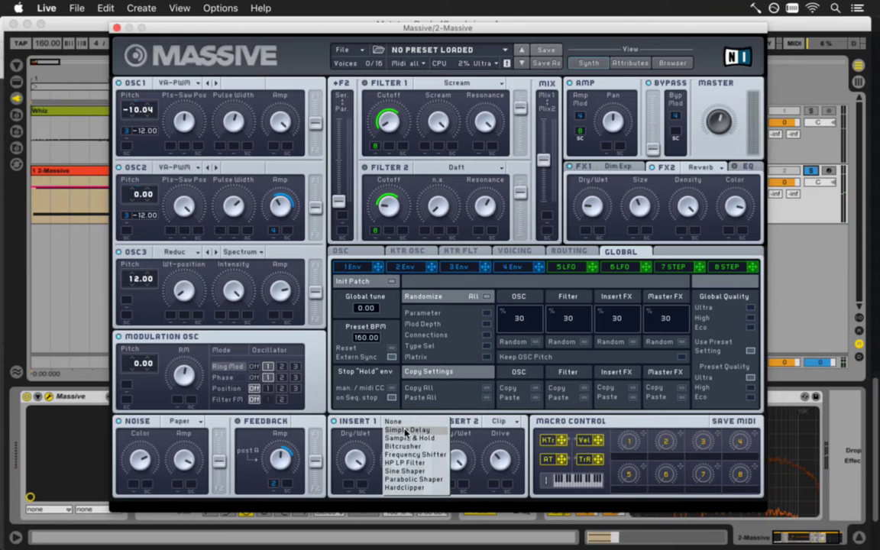
pyautogui.click(398, 431)
pyautogui.click(399, 421)
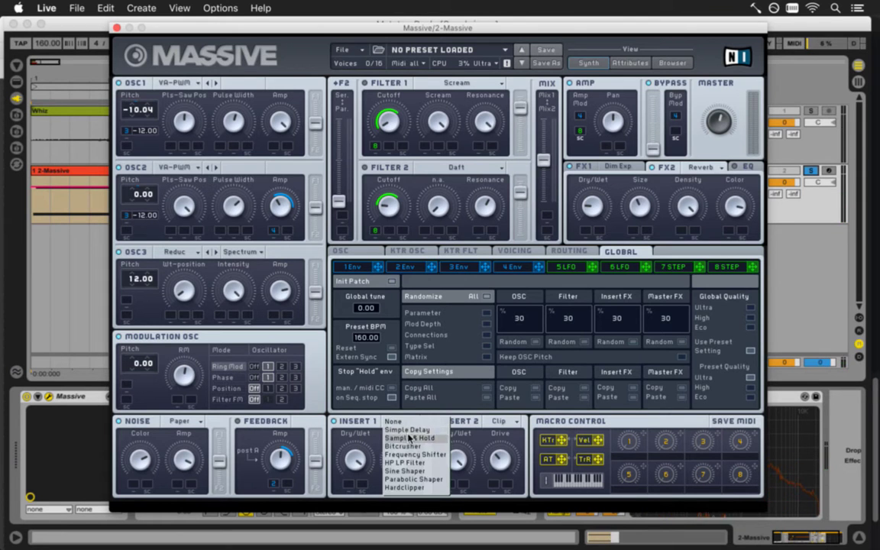
pyautogui.click(413, 431)
pyautogui.click(411, 421)
pyautogui.click(407, 434)
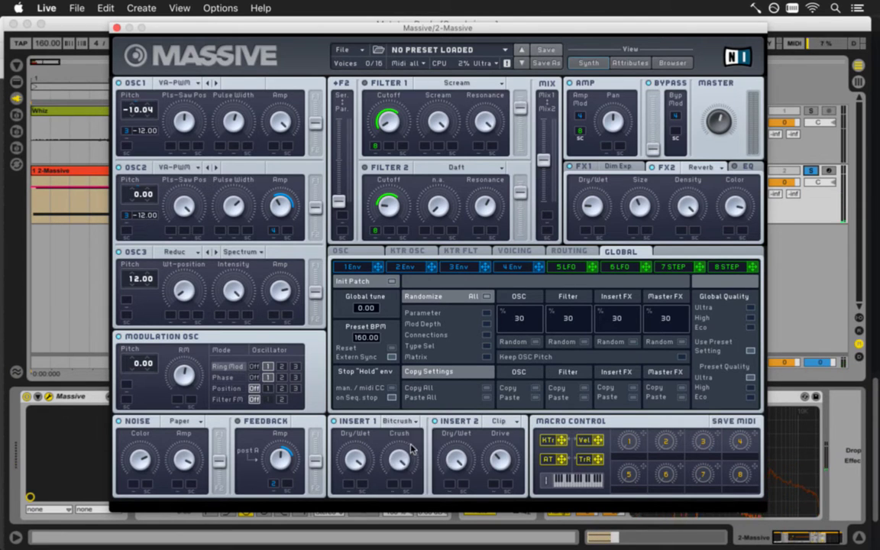
pyautogui.click(407, 421)
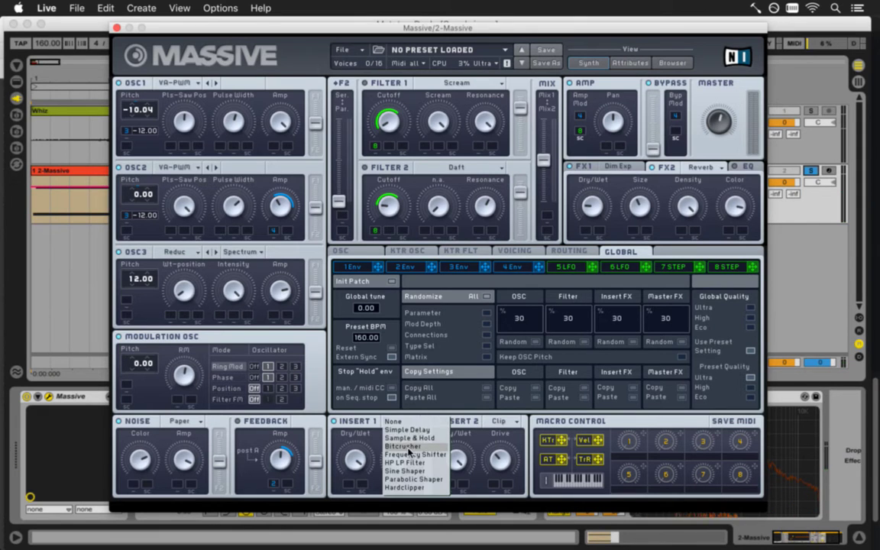
pyautogui.click(408, 432)
pyautogui.click(407, 455)
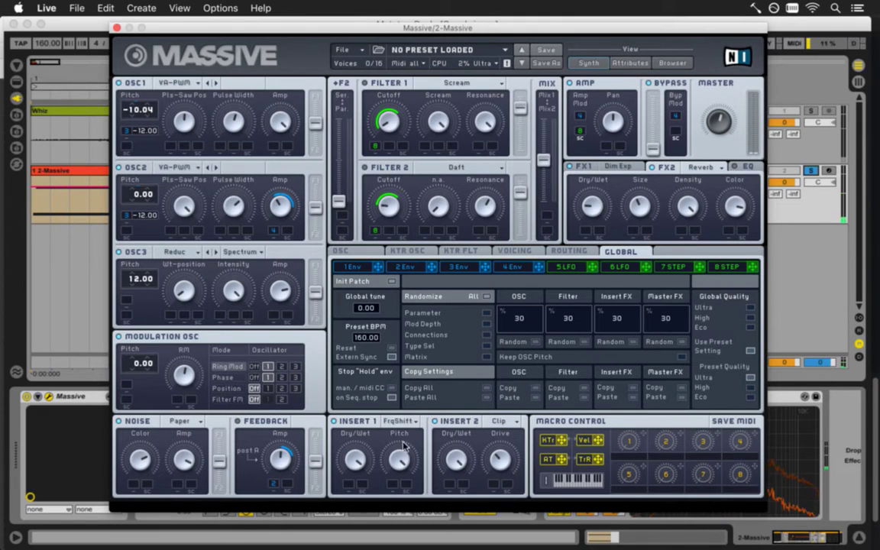
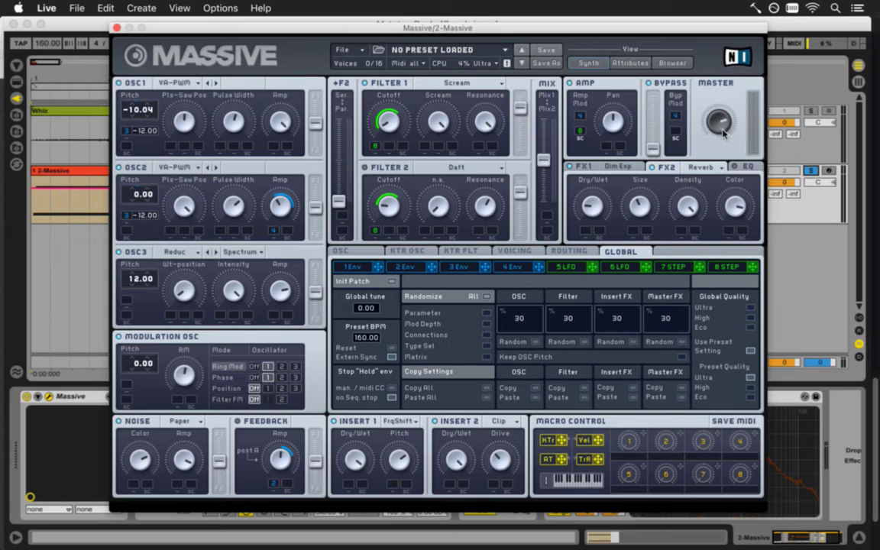
# Raise Massive's Master volume while checking the mixer levels in Session View, and close the Massive window
pyautogui.click(817, 289)
pyautogui.press('Tab')
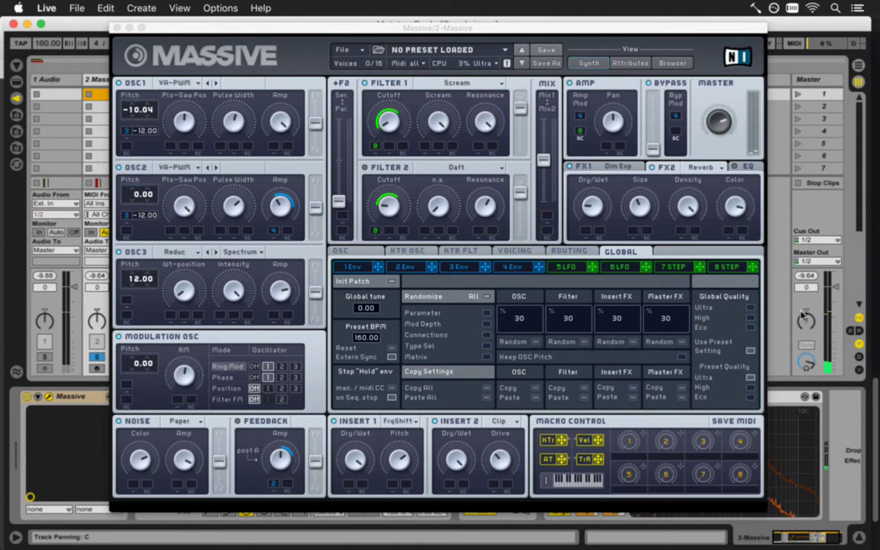
pyautogui.click(718, 116)
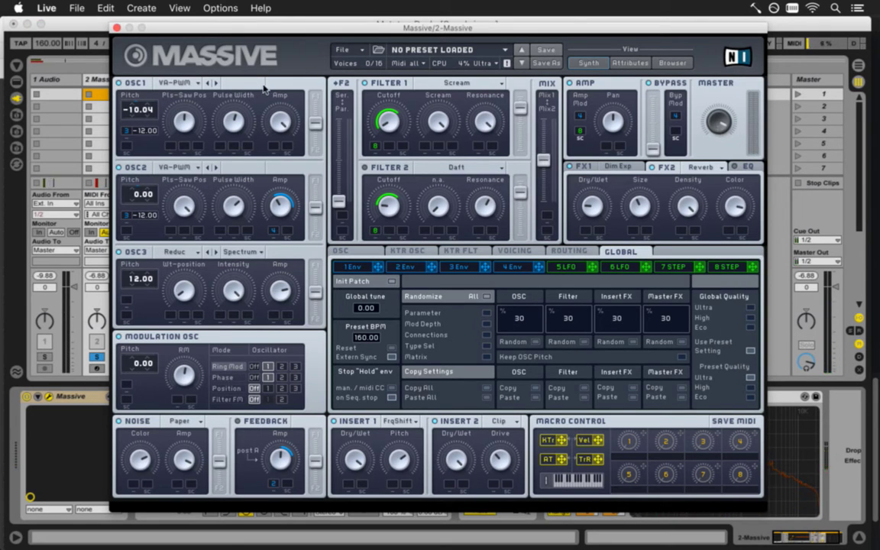
pyautogui.click(117, 28)
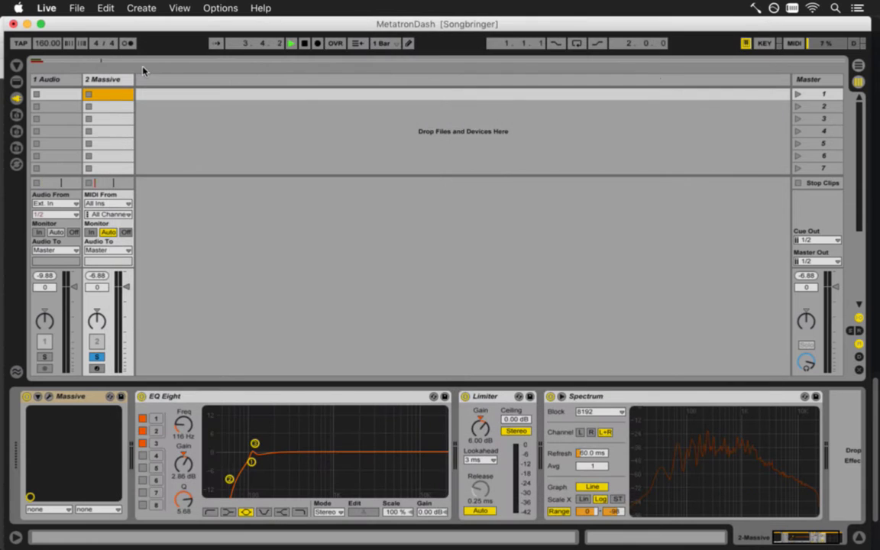
pyautogui.press('Tab')
# Stop playback and export the range 1.1.1 to 3.1.1 as MetatronDash.wav in the waves folder, replacing the existing file
pyautogui.click(126, 88)
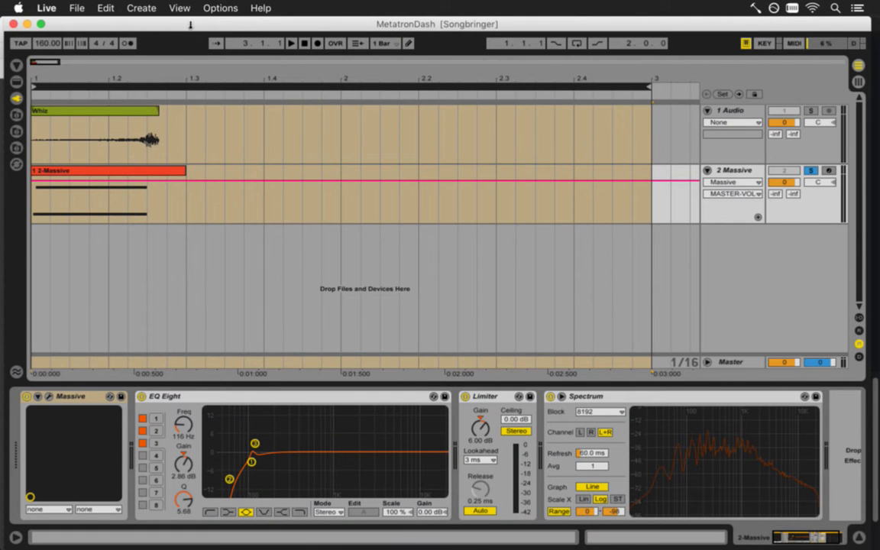
pyautogui.click(303, 45)
pyautogui.click(287, 90)
pyautogui.press('super+shift+r')
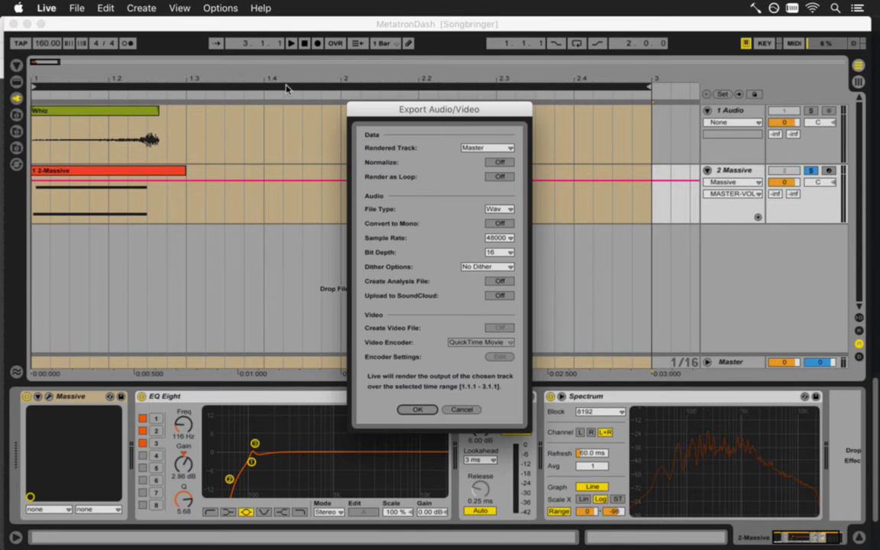
pyautogui.press('Return')
pyautogui.press('Return')
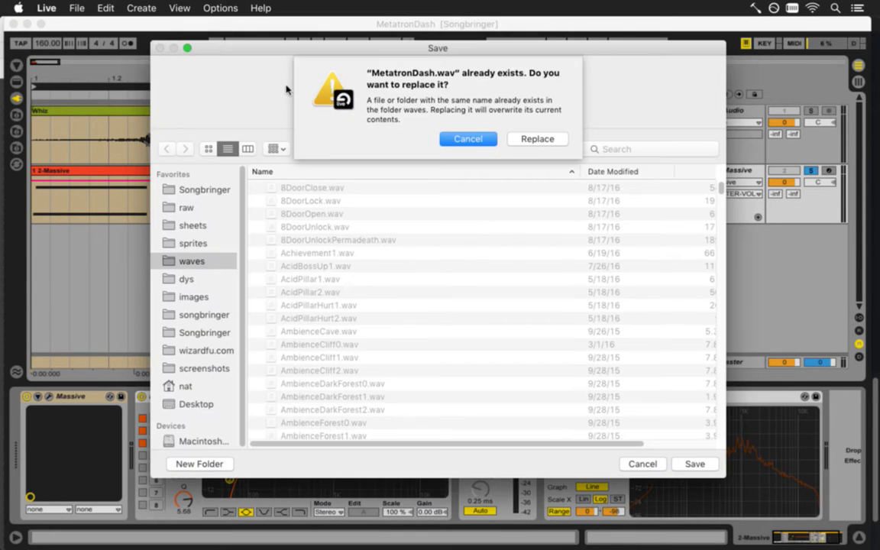
pyautogui.press('Return')
pyautogui.press('Return')
pyautogui.press('Escape')
pyautogui.press('Escape')
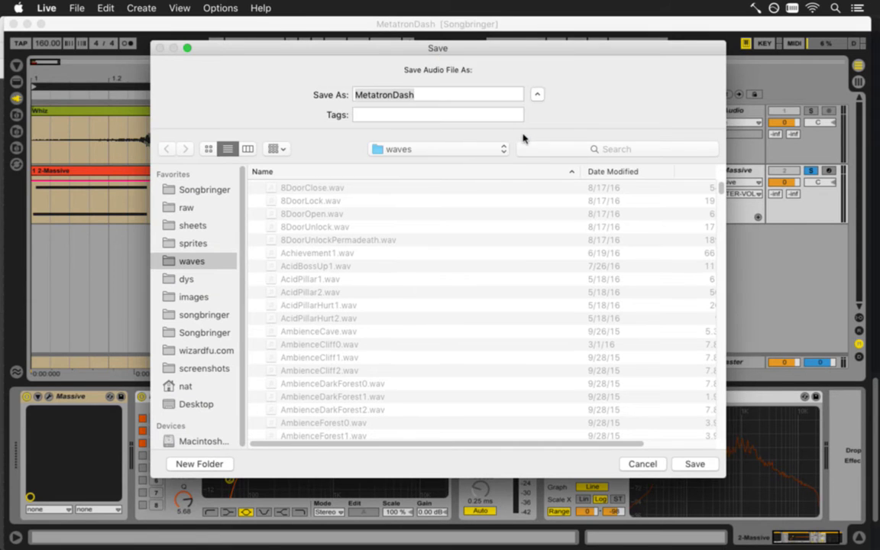
# Switch to Xcode, run Songbringer to test the dash sound in the boss fight, and quit the game
pyautogui.press('super+Tab')
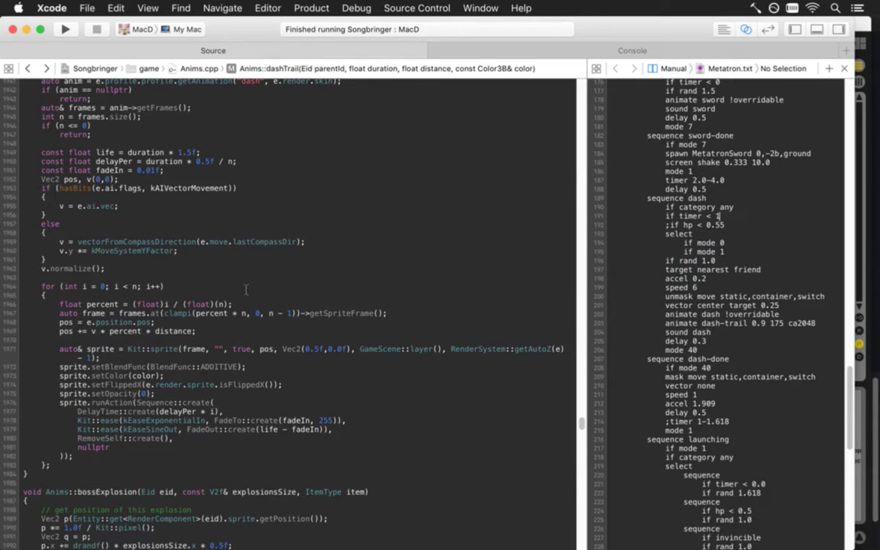
pyautogui.press('super+r')
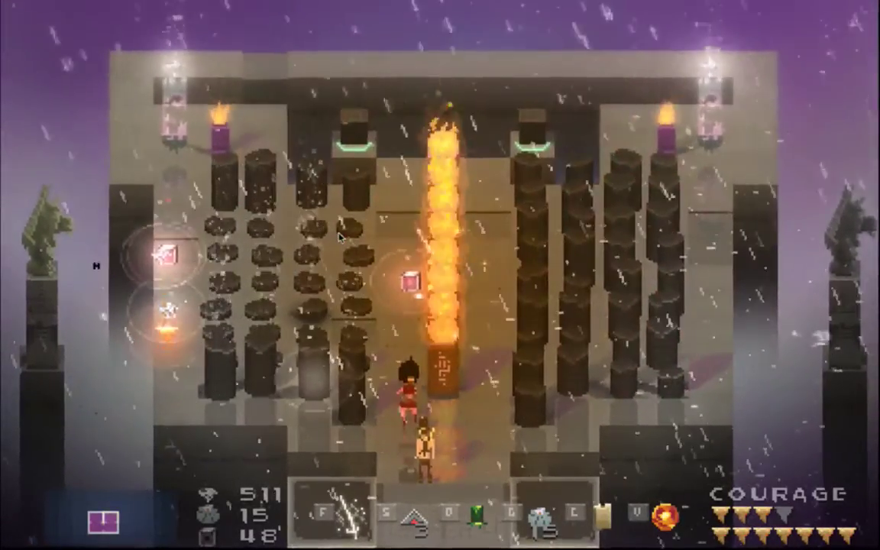
pyautogui.press('super+q')
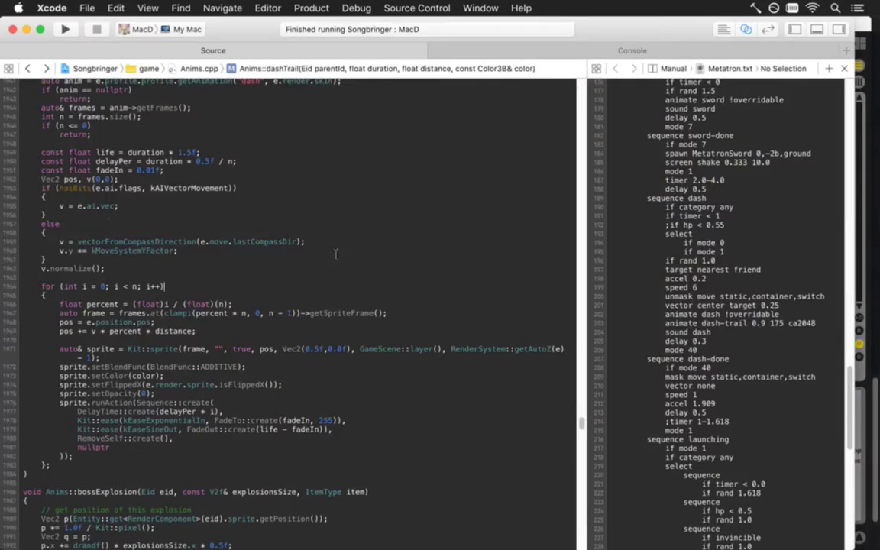
# Return to Ableton Live, reopen the Massive window on the 2-Massive clip, and turn off the FX1 Dim Exp effect
pyautogui.press('super+Tab')
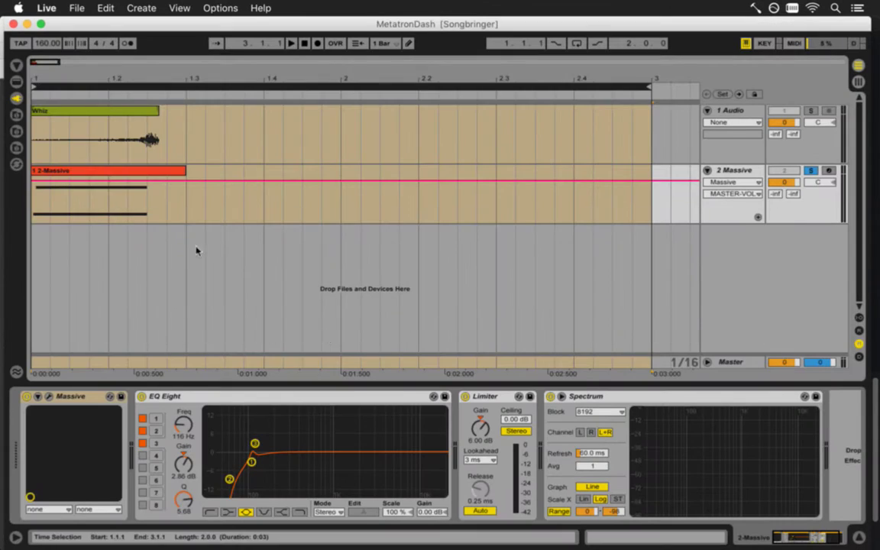
pyautogui.click(149, 176)
pyautogui.click(50, 397)
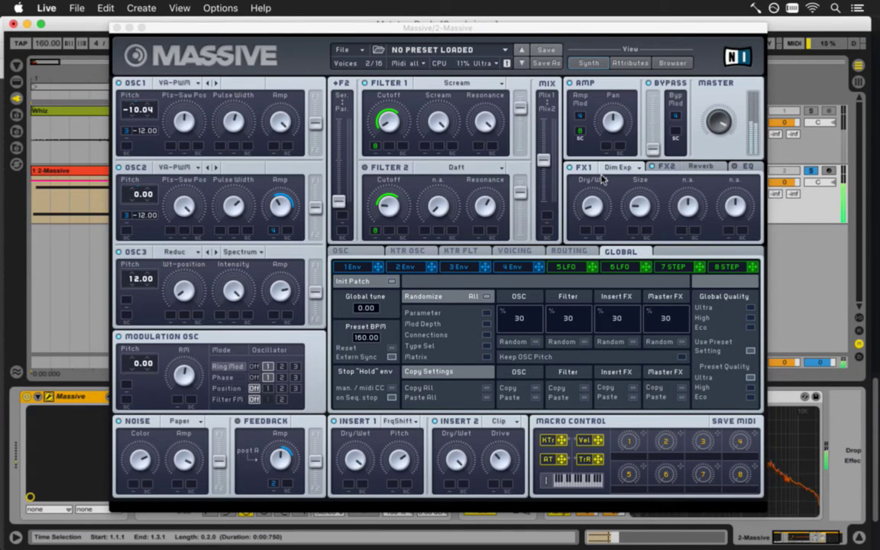
pyautogui.click(571, 169)
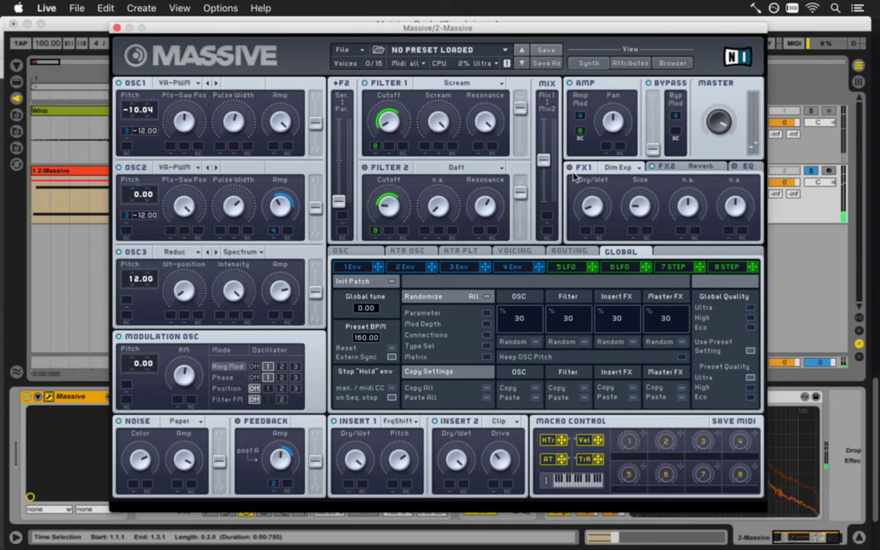
# Reduce the Size of the FX2 Reverb and lengthen the Release of envelope 4
pyautogui.click(660, 166)
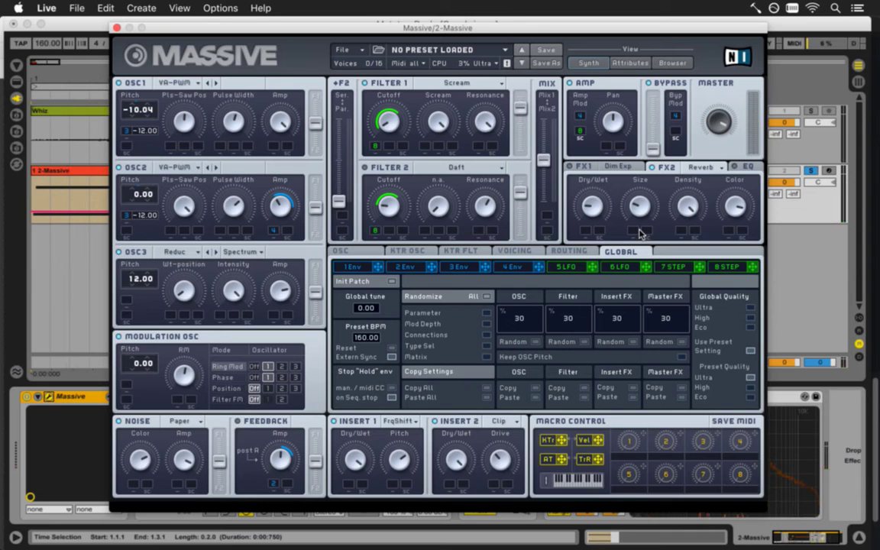
pyautogui.click(522, 267)
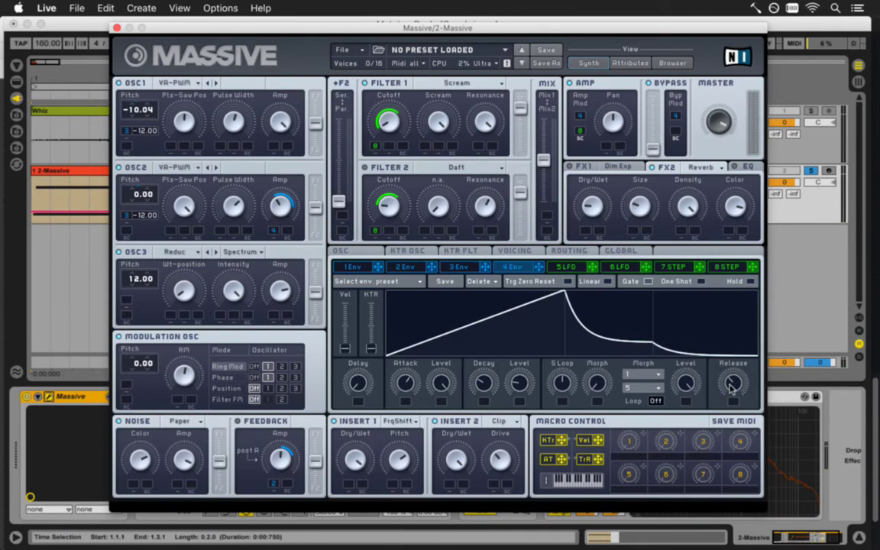
pyautogui.moveTo(732, 387); pyautogui.dragTo(726, 382)
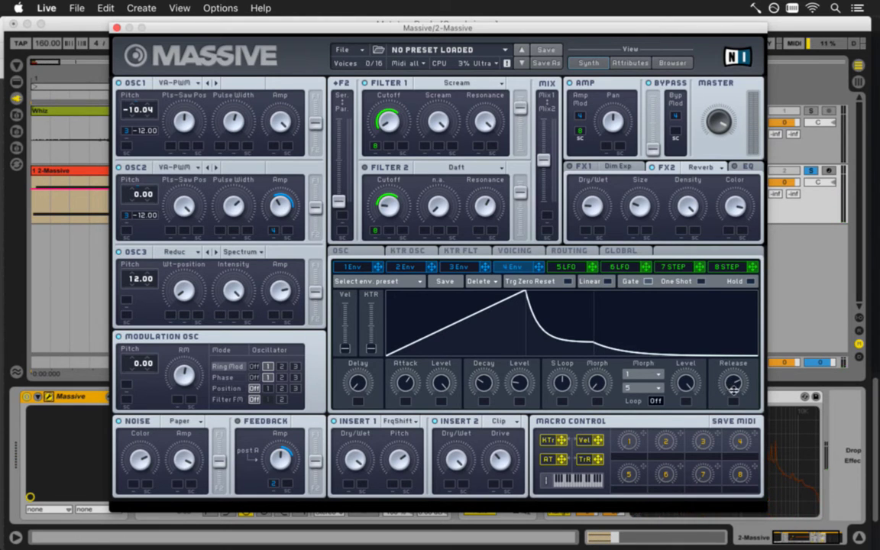
# Shorten the Release of envelope 4 slightly and close the Massive window
pyautogui.moveTo(733, 389); pyautogui.dragTo(733, 400)
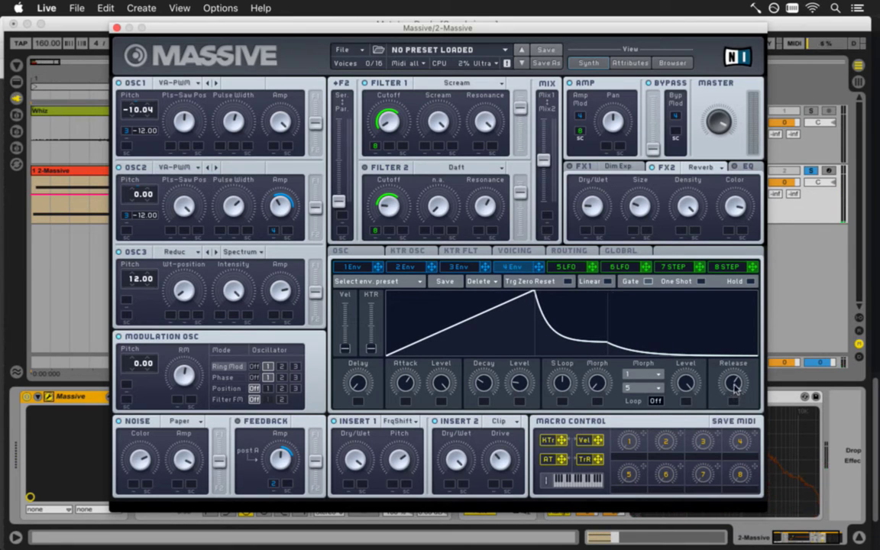
pyautogui.moveTo(734, 389); pyautogui.dragTo(735, 399)
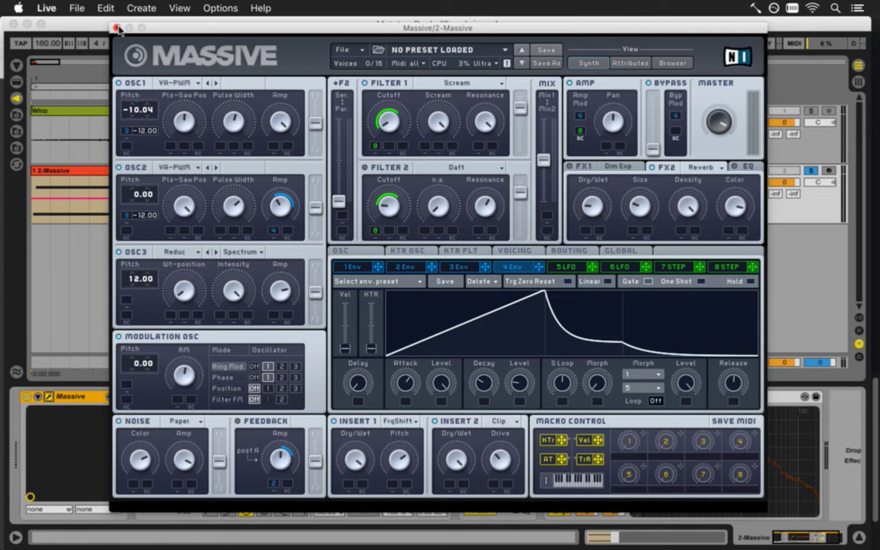
pyautogui.click(116, 28)
# Stop playback and export the looped range 1.1.1 to 3.1.1 as a 48000 Hz, 16-bit WAV, replacing the existing MetatronDash.wav
pyautogui.click(132, 86)
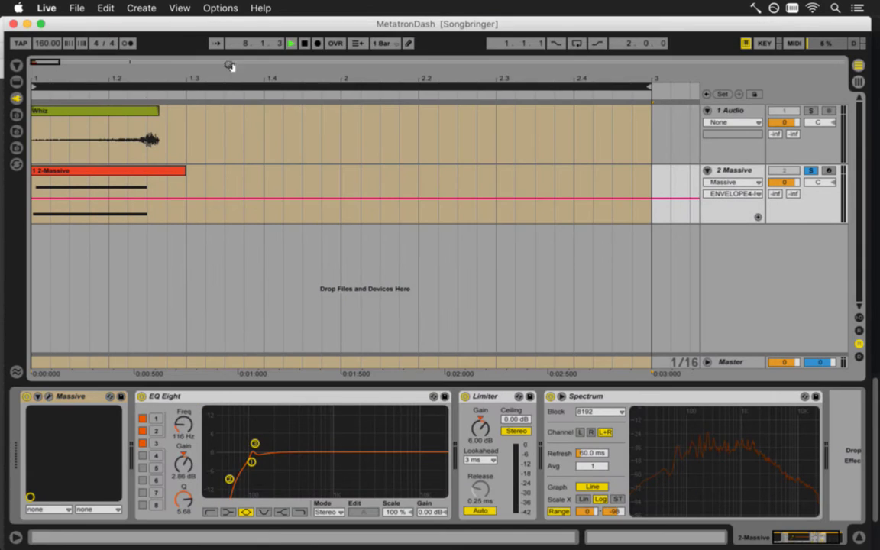
pyautogui.click(305, 44)
pyautogui.click(306, 44)
pyautogui.click(300, 90)
pyautogui.press('super+shift+r')
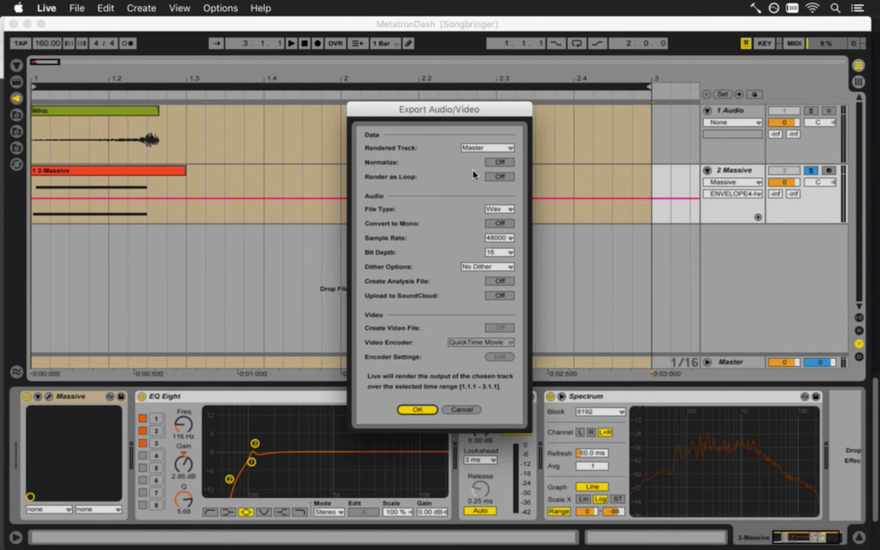
pyautogui.press('Return')
pyautogui.press('Return')
pyautogui.click(535, 139)
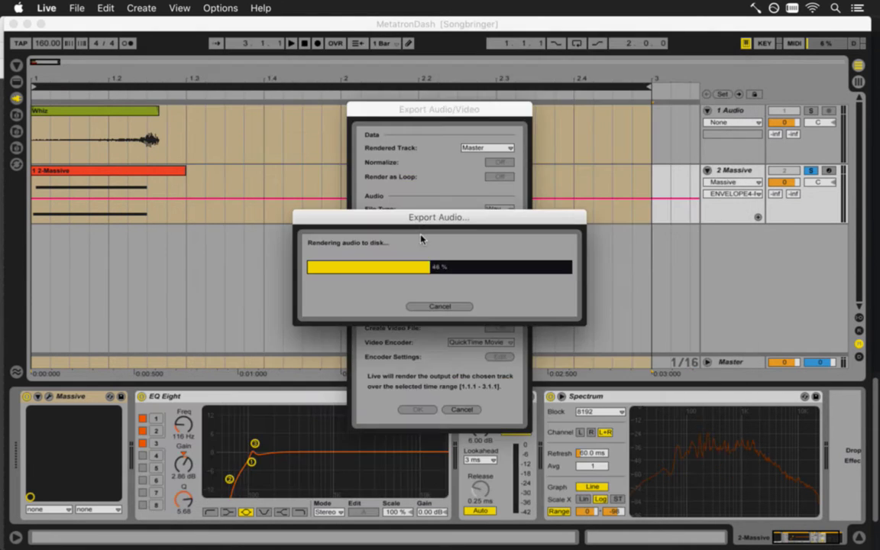
# Switch to Xcode, run Songbringer, and fight the Metatron boss to hear the re-exported dash sound
pyautogui.press('super+Tab')
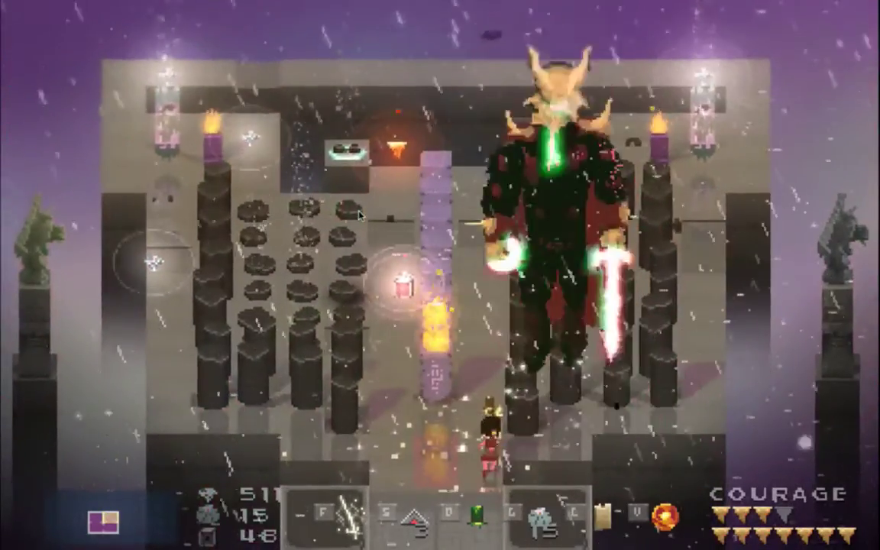
pyautogui.press('Left')
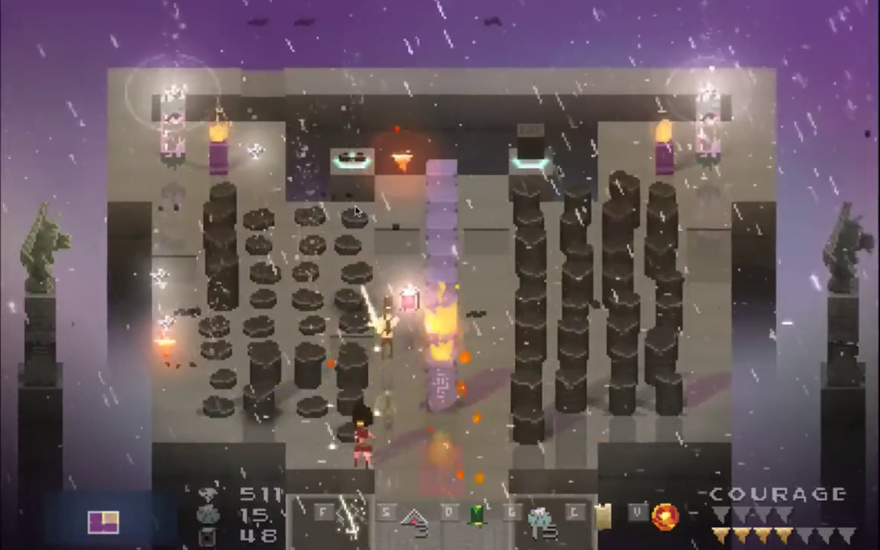
pyautogui.press('Up')
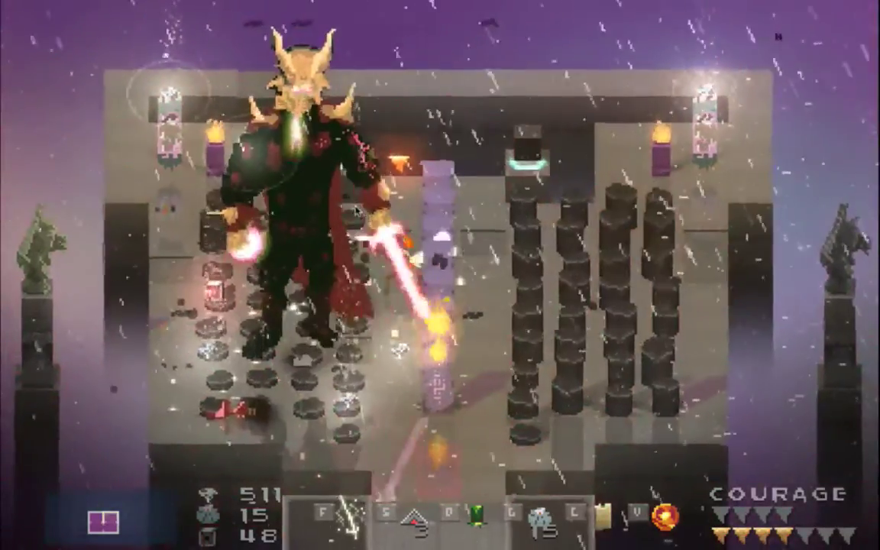
pyautogui.press('Right')
pyautogui.press('Up')
pyautogui.press('f')
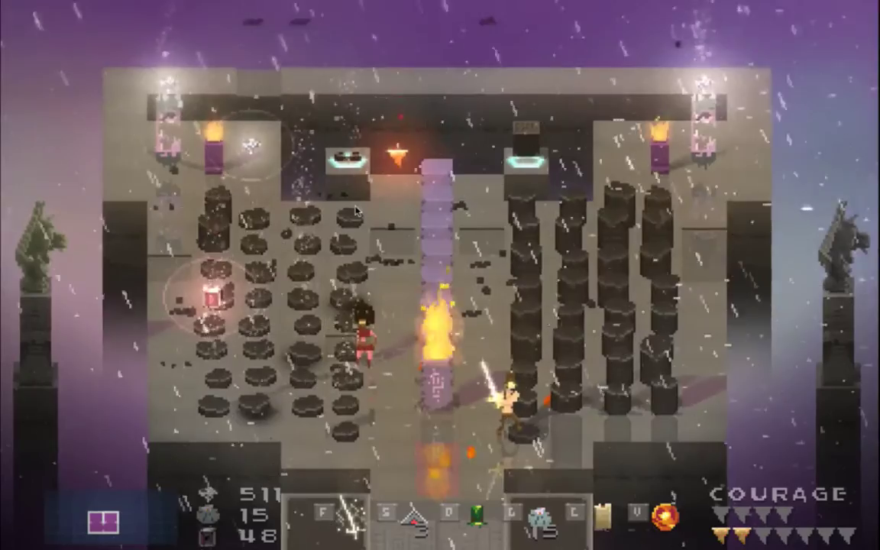
pyautogui.press('Up')
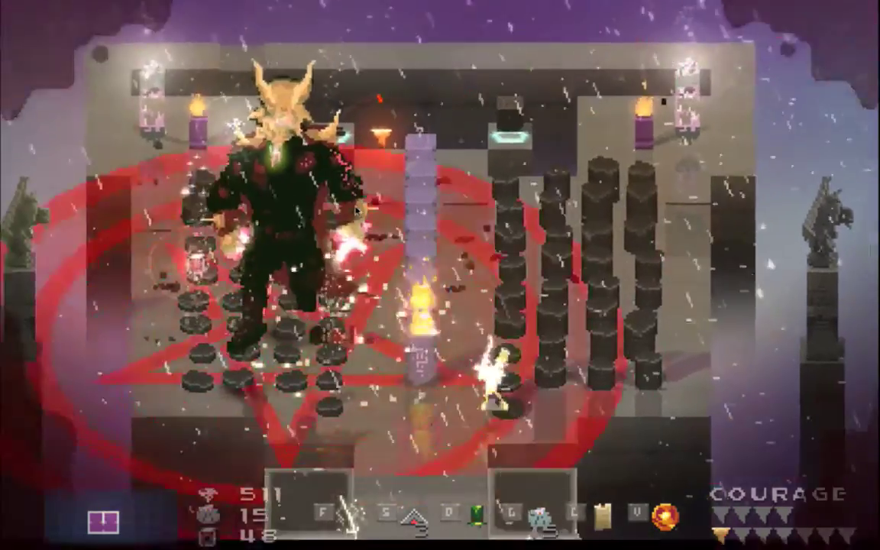
pyautogui.press('Right')
pyautogui.press('w')
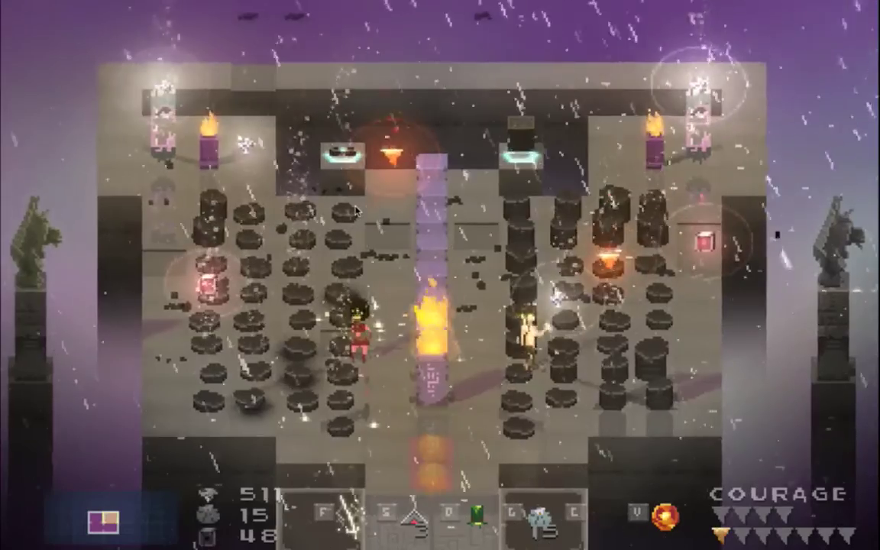
pyautogui.press('Right')
pyautogui.press('Up')
# Raise the system volume, keep fighting the boss to judge the dash sound, and quit the game
pyautogui.press('XF86AudioRaiseVolume')
pyautogui.press('XF86AudioRaiseVolume')
pyautogui.press('XF86AudioRaiseVolume')
pyautogui.press('XF86AudioRaiseVolume')
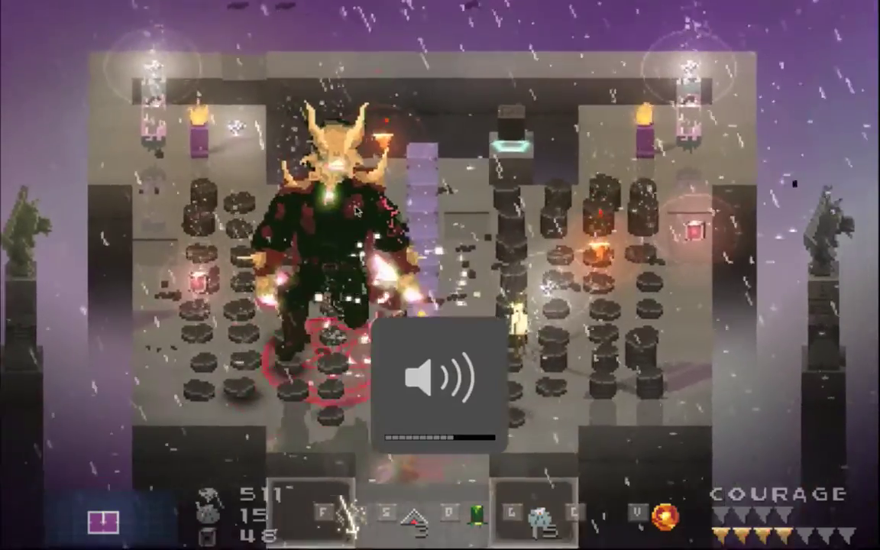
pyautogui.press('Up')
pyautogui.press('Down')
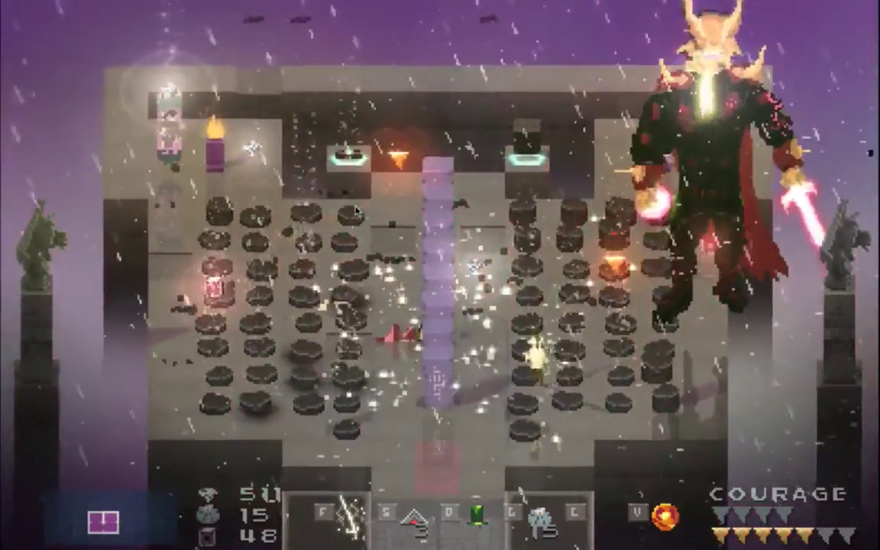
pyautogui.press('Left')
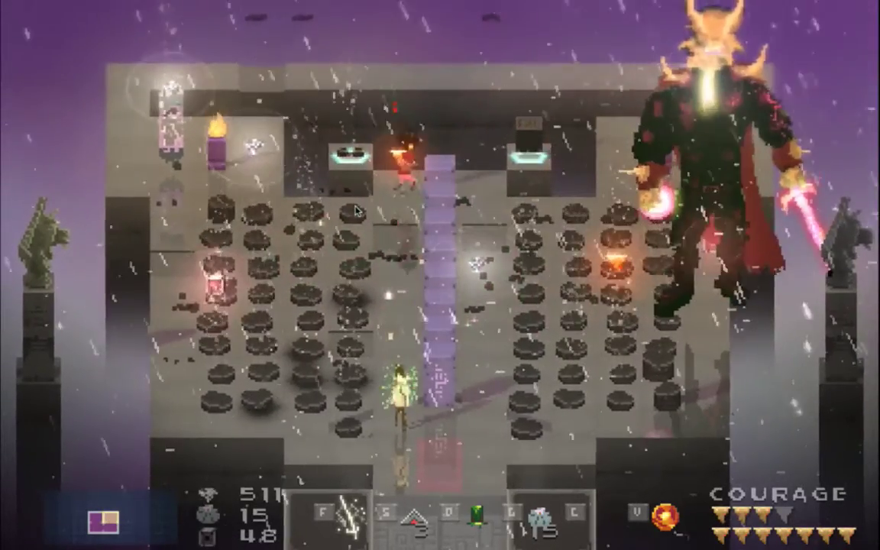
pyautogui.press('Down')
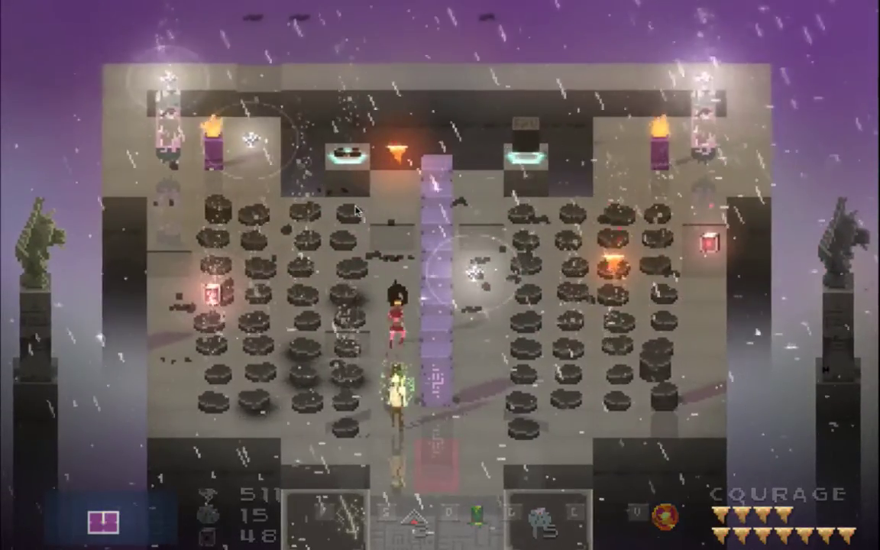
pyautogui.press('super+q')
# Return to Ableton Live, show the notes of the 2-Massive clip, and lower the upper note to C3 while auditioning the sound
pyautogui.press('super+Tab')
pyautogui.press('super+shift+Tab')
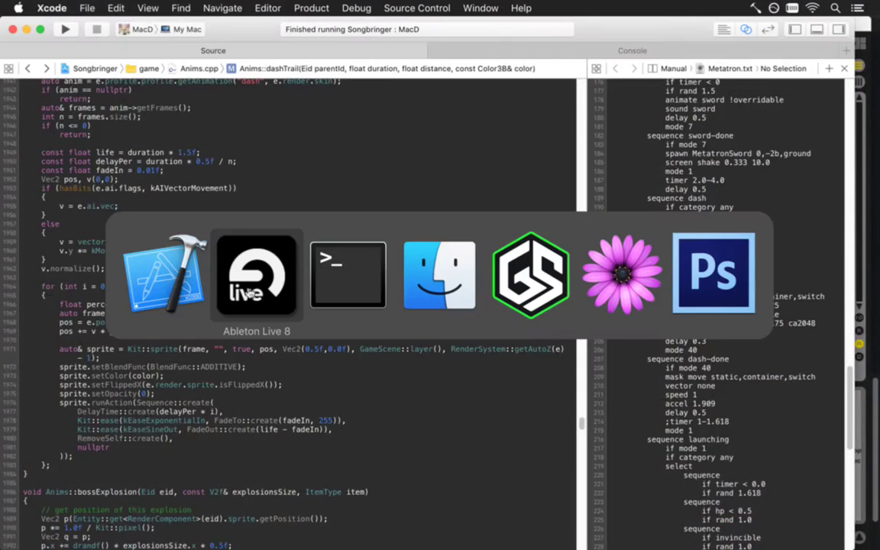
pyautogui.click(105, 172)
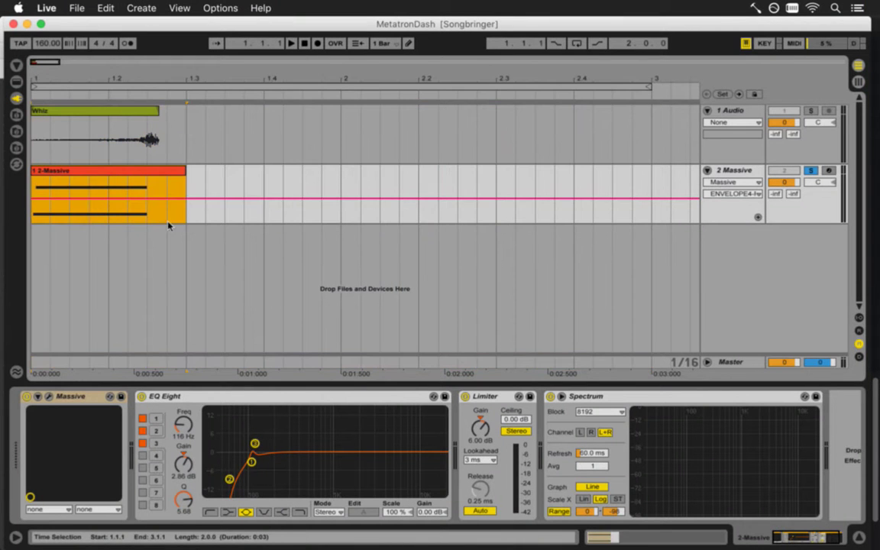
pyautogui.hotkey('shift', 'Tab')
pyautogui.press('space')
pyautogui.press('space')
pyautogui.click(196, 463)
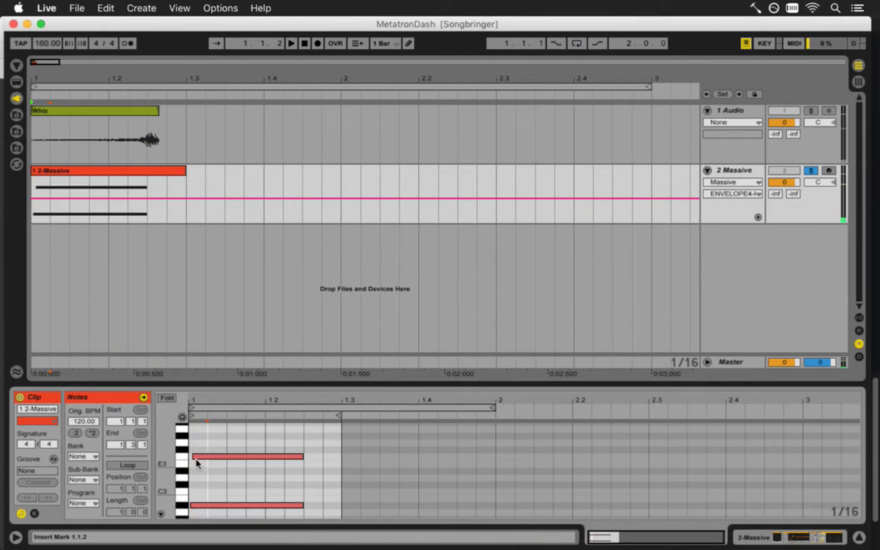
pyautogui.moveTo(203, 457); pyautogui.dragTo(205, 495)
pyautogui.press('space')
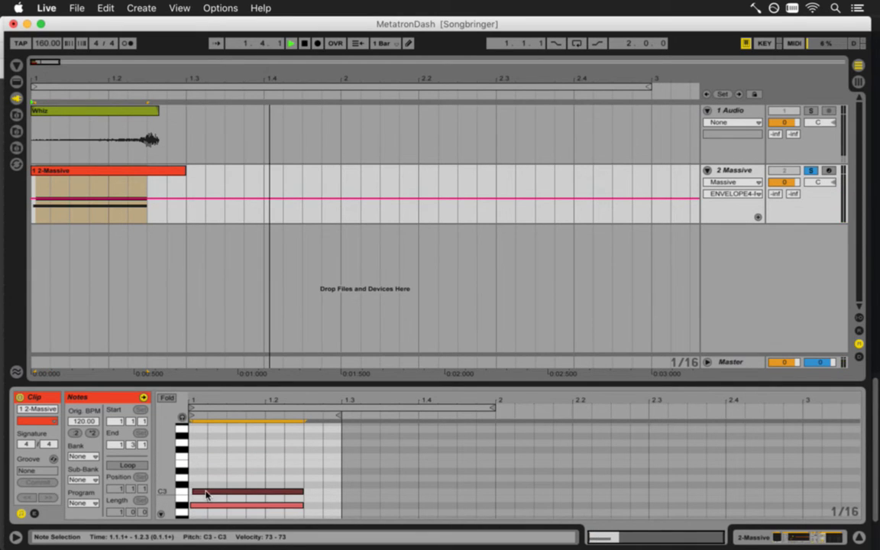
# Raise the selected note one semitone to C#3 and play the sound back
pyautogui.press('Up')
pyautogui.press('space')
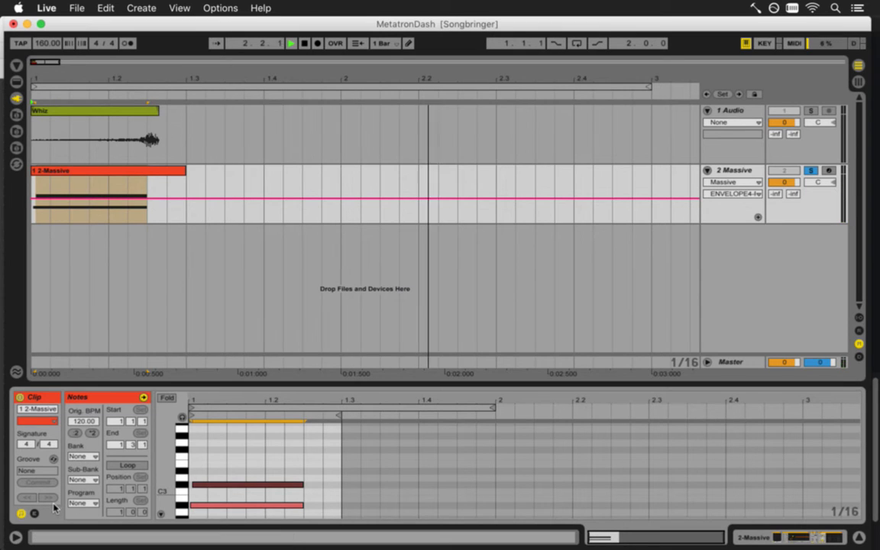
pyautogui.press('space')
pyautogui.moveTo(211, 484)
pyautogui.mouseDown()
pyautogui.moveTo(213, 460)
pyautogui.moveTo(214, 487)
pyautogui.mouseUp()
pyautogui.press('space')
pyautogui.press('space')
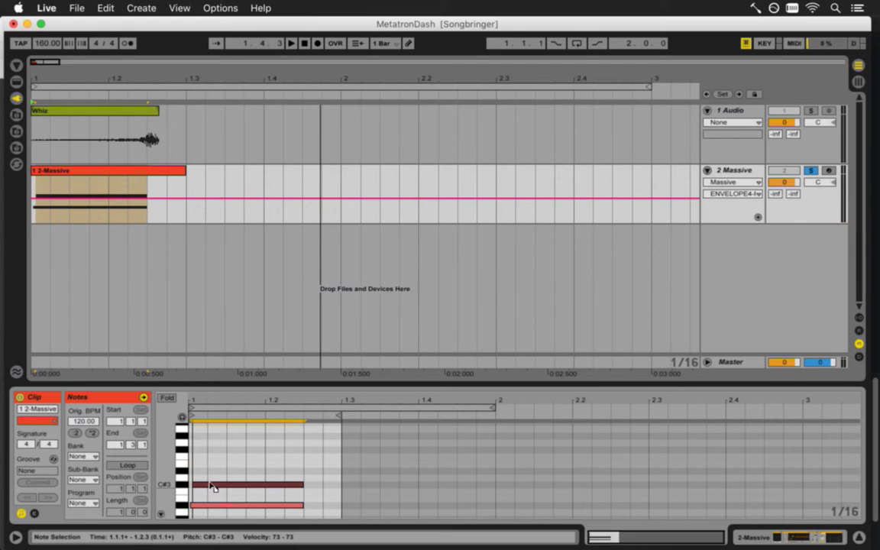
# Hide the Notes settings of the 2-Massive clip and shorten its loop to end at 1.3
pyautogui.click(21, 514)
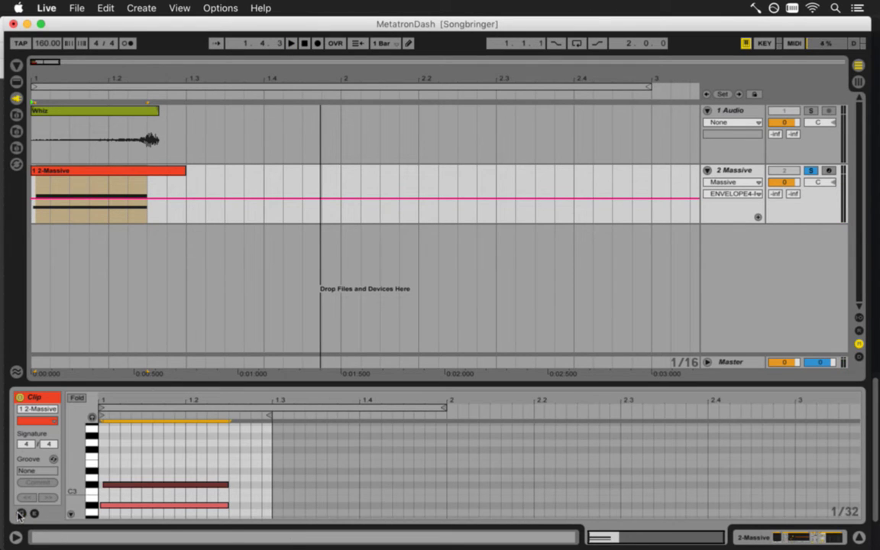
pyautogui.moveTo(130, 399); pyautogui.dragTo(130, 400)
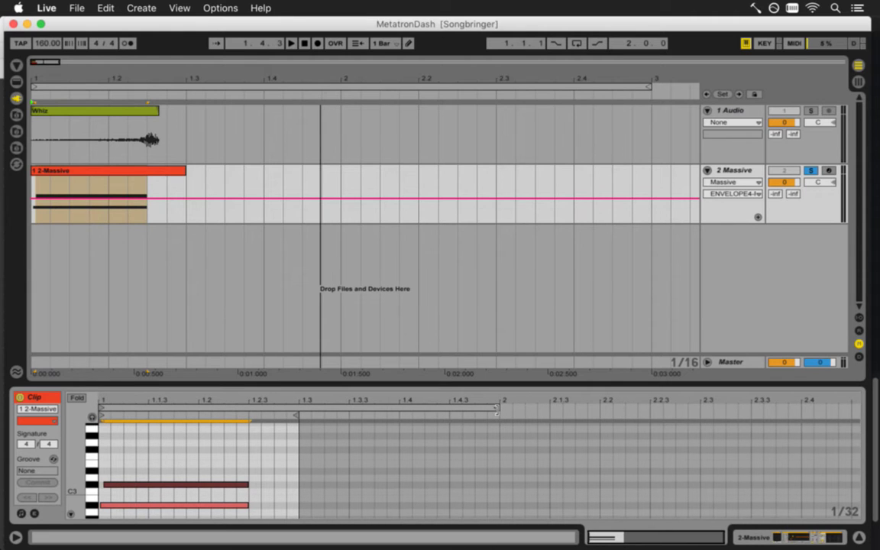
pyautogui.moveTo(496, 410); pyautogui.dragTo(320, 411)
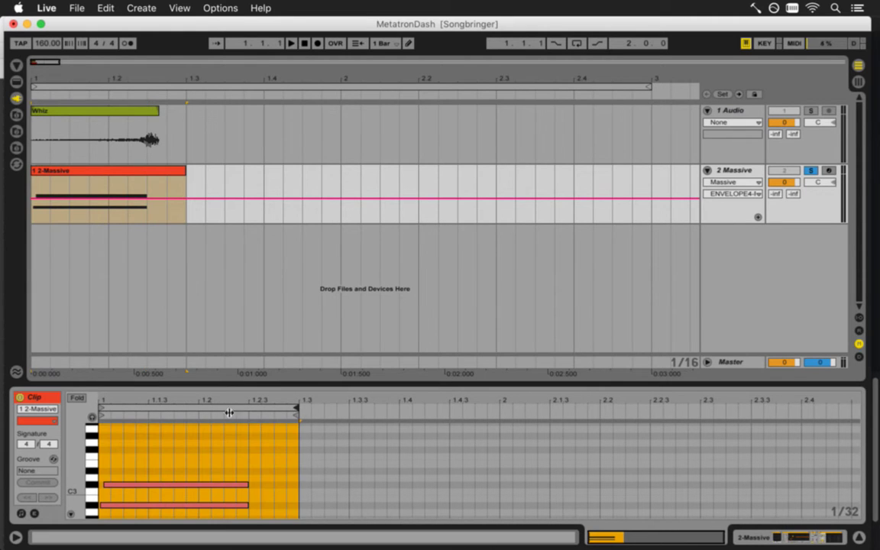
pyautogui.moveTo(153, 402); pyautogui.dragTo(147, 402)
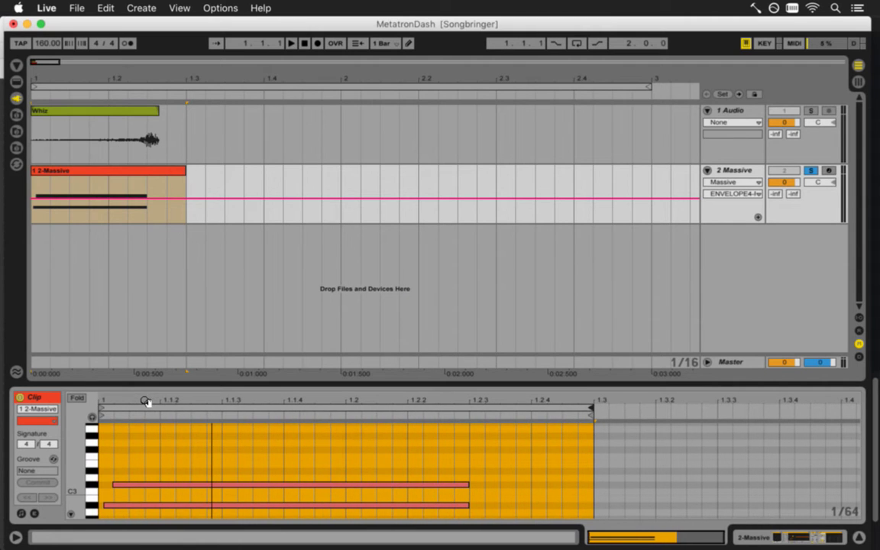
pyautogui.click(187, 411)
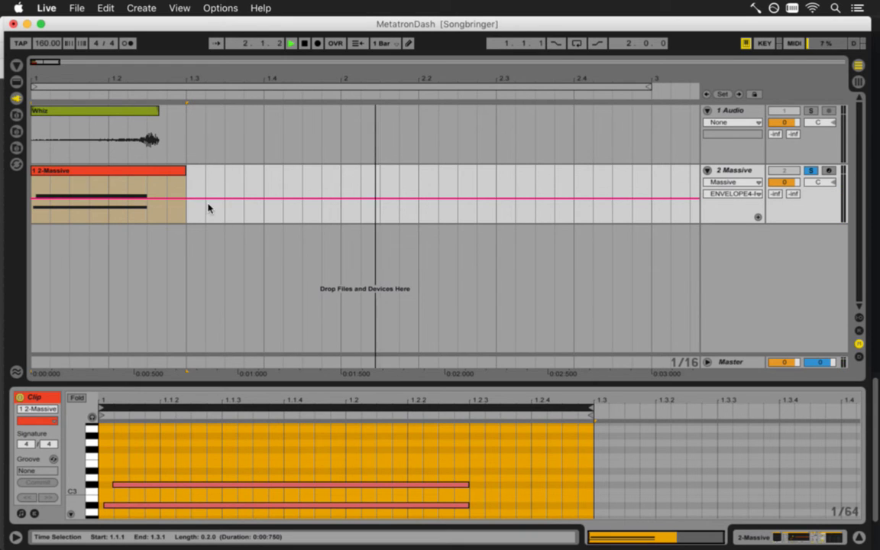
# Stop playback and shorten the arrangement loop to end at 2.2.1, selecting the range 1.1.1 to 2.2.1
pyautogui.press('space')
pyautogui.moveTo(649, 86); pyautogui.dragTo(418, 101)
pyautogui.press('space')
pyautogui.click(337, 90)
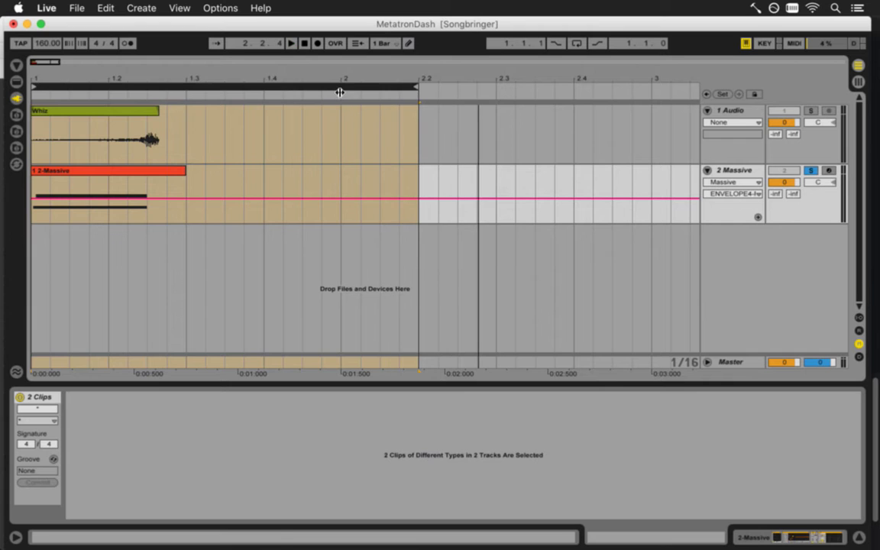
# Export the range 1.1.1 to 2.2.1 as MetatronDash.wav in the waves folder, replacing the existing file
pyautogui.press('super+shift+r')
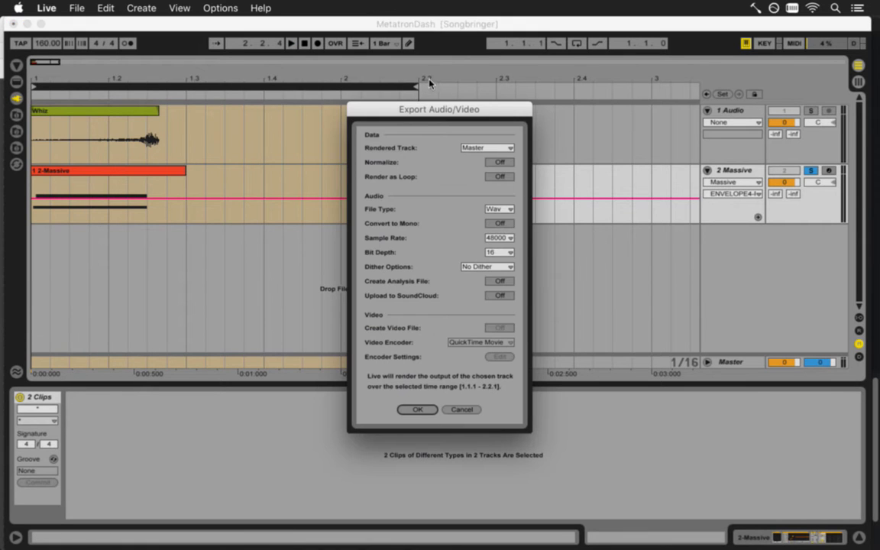
pyautogui.press('Return')
pyautogui.press('Return')
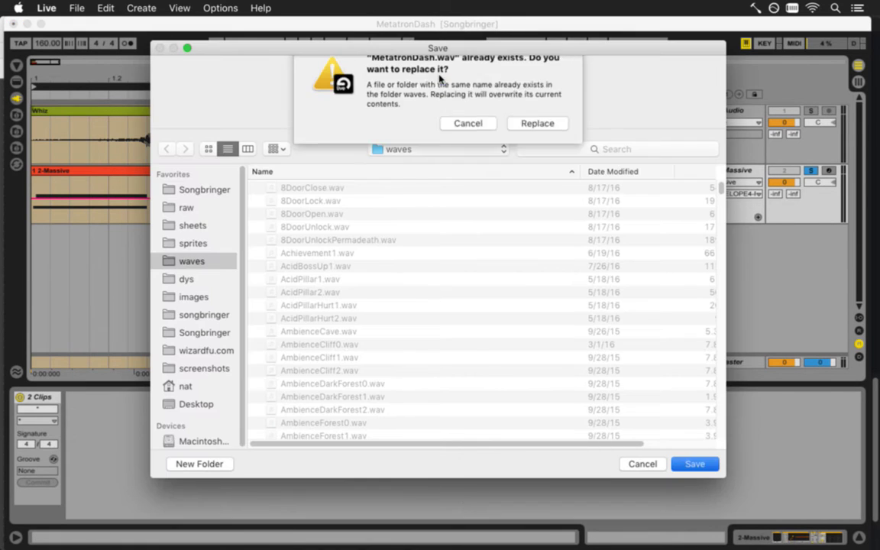
pyautogui.click(511, 142)
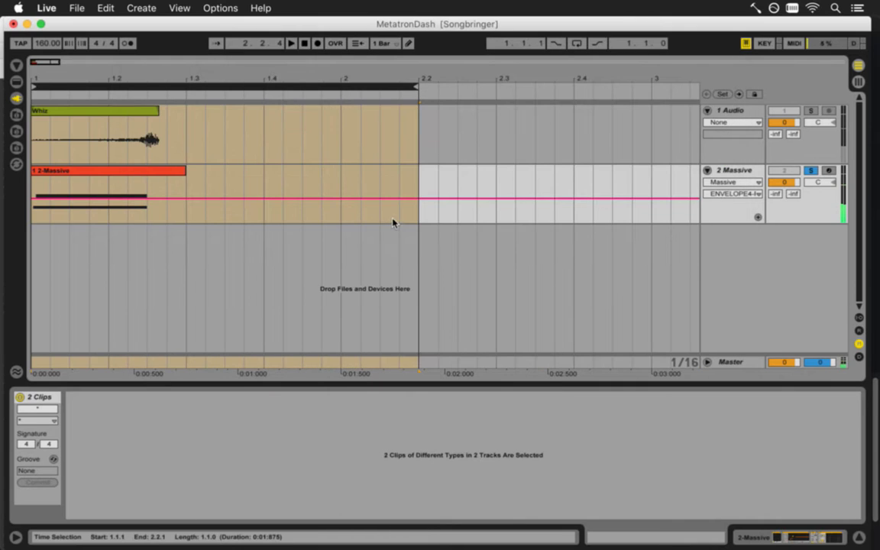
# Switch to Songbringer and test the dash sound in the boss fight, moving the hero across to the arena's left side with sword attacks
pyautogui.press('super+Tab')
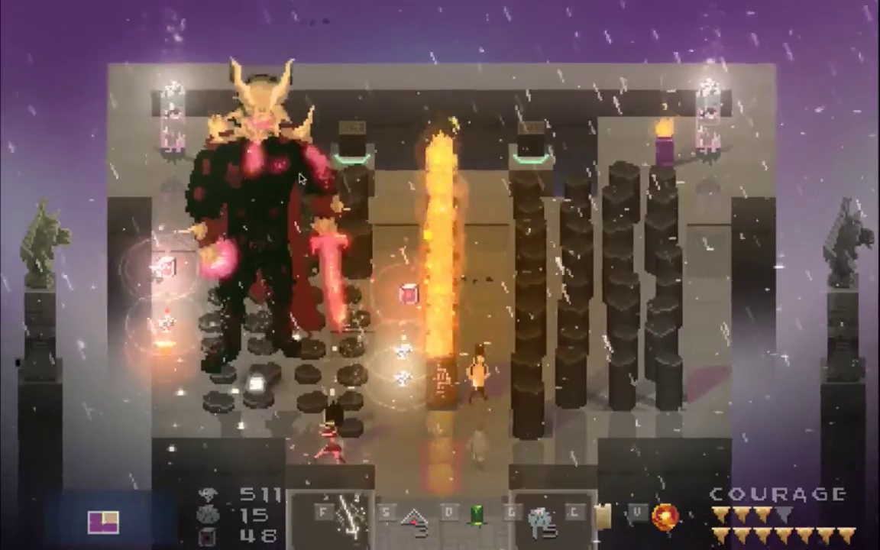
pyautogui.press('Down')
pyautogui.press('f')
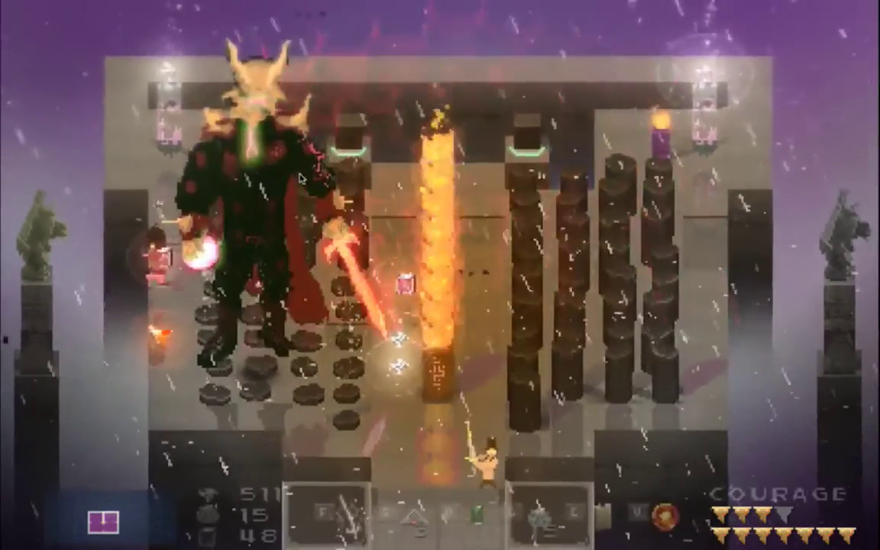
pyautogui.press('Left')
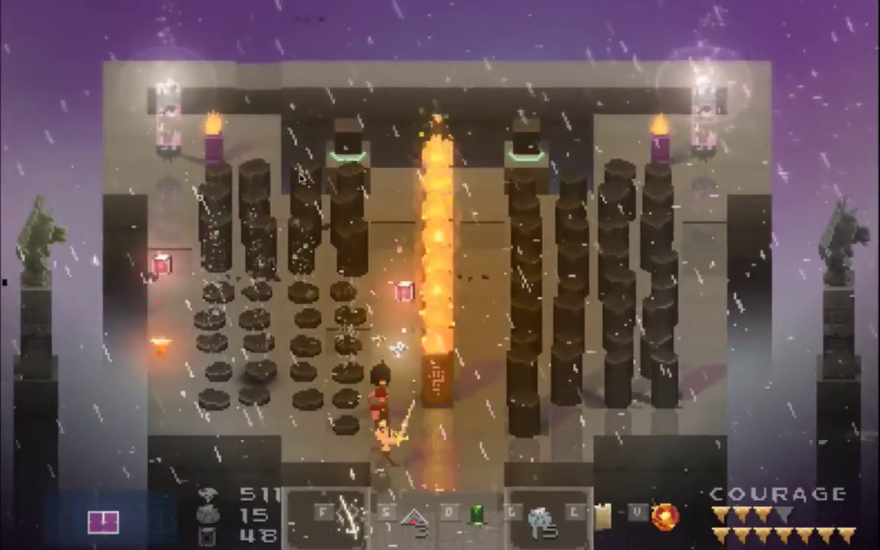
pyautogui.press('Up')
pyautogui.press('f')
pyautogui.press('Left')
pyautogui.press('Up')
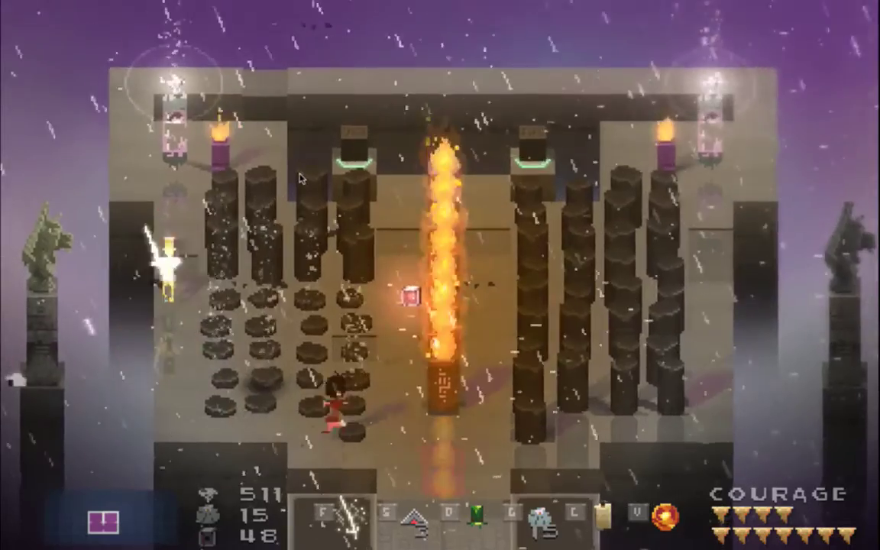
pyautogui.press('f')
pyautogui.press('Up')
pyautogui.press('f')
pyautogui.press('Left')
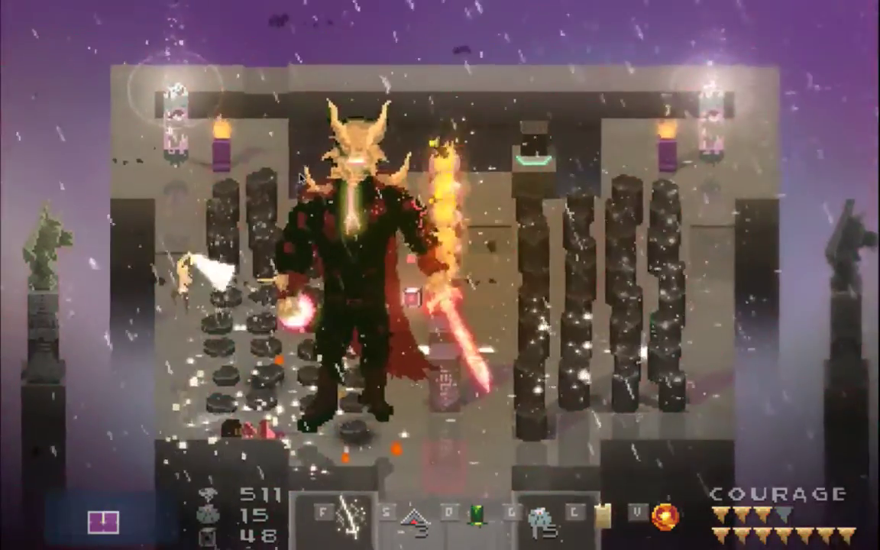
# Keep testing the dash sound by moving the hero to the boss's feet and striking him with the sword
pyautogui.press('Down')
pyautogui.press('Right')
pyautogui.press('f')
pyautogui.press('Down')
pyautogui.press('f')
pyautogui.press('Right')
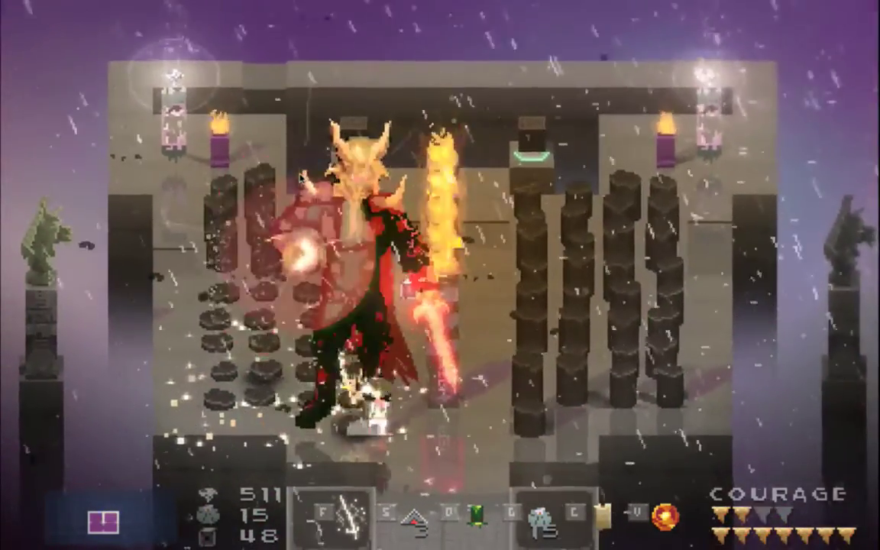
pyautogui.press('Left')
pyautogui.press('Up')
pyautogui.press('f')
pyautogui.press('Down')
pyautogui.press('f')
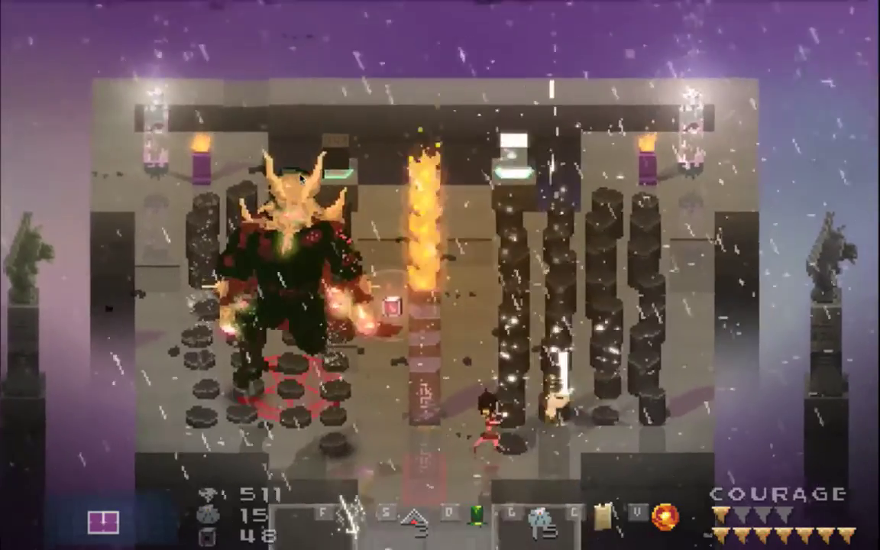
# Attack the boss among the left-hand pillars again, then retreat below the fire column while listening to his dashes
pyautogui.press('Left')
pyautogui.press('Up')
pyautogui.press('f')
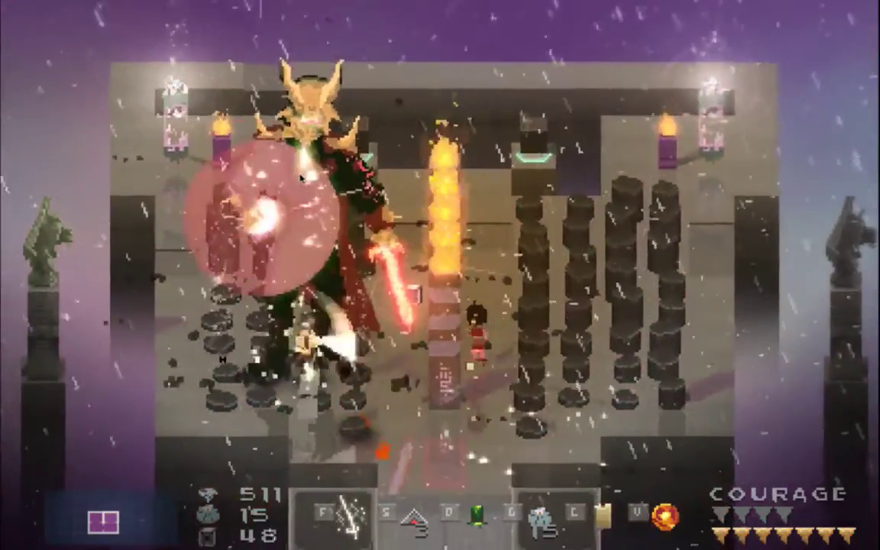
pyautogui.press('f')
pyautogui.press('f')
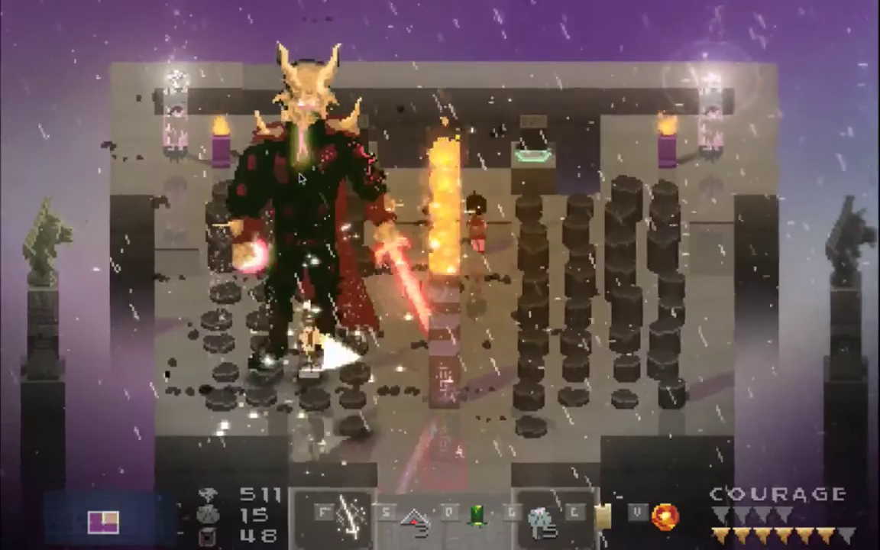
pyautogui.press('f')
pyautogui.press('f')
pyautogui.press('Down')
pyautogui.press('Right')
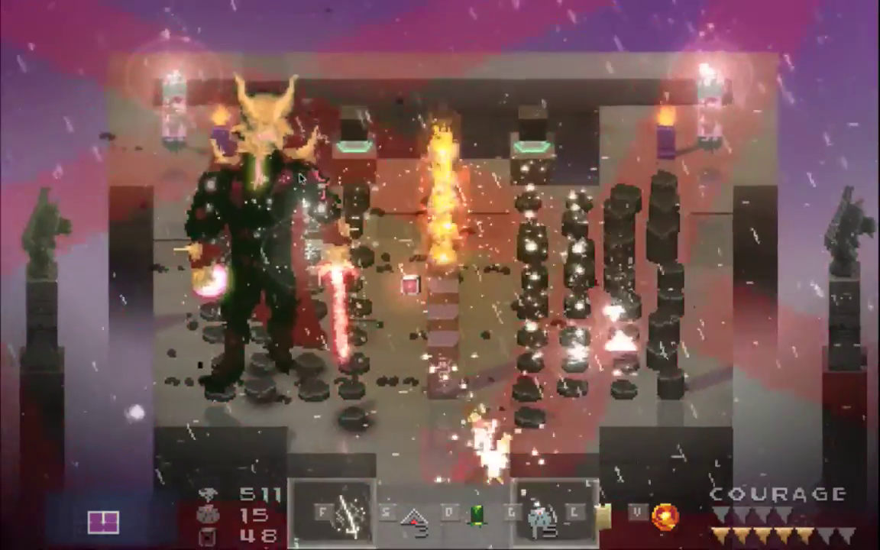
pyautogui.press('Left')
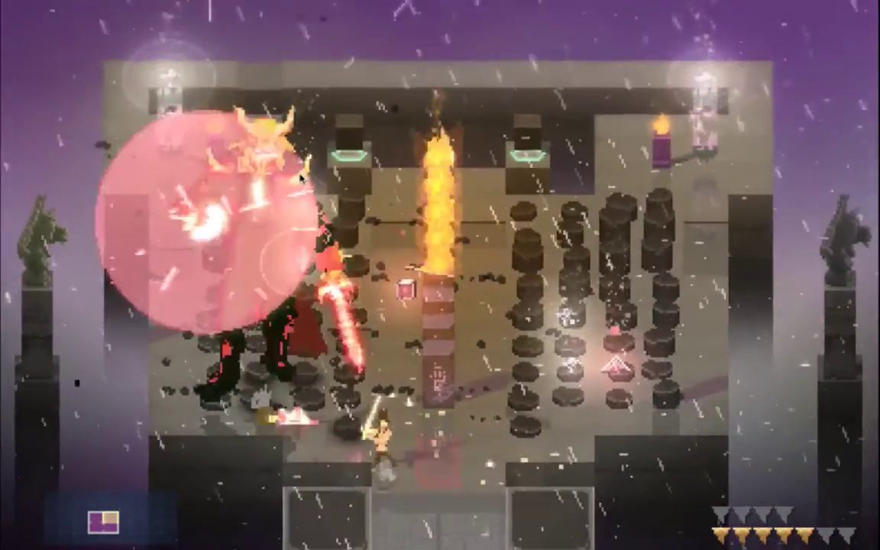
pyautogui.press('Up')
pyautogui.press('Right')
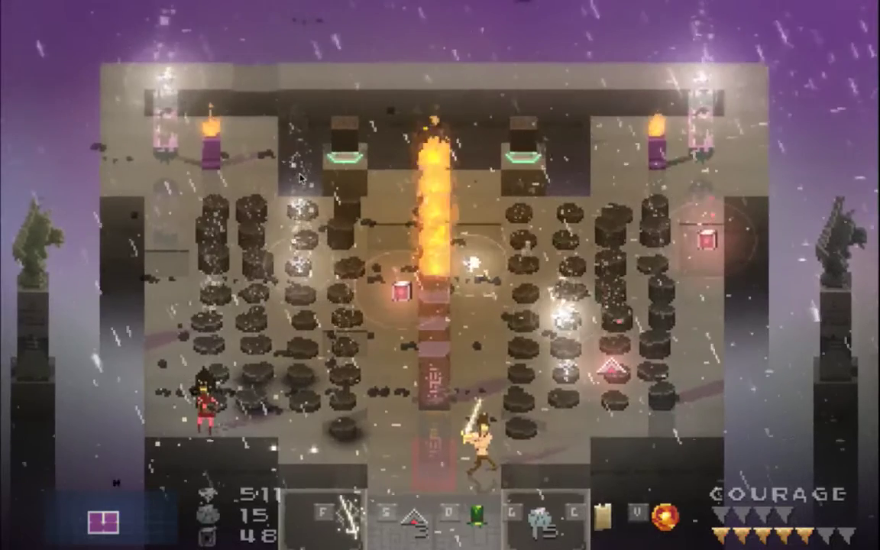
# Switch back to Ableton Live, compare playback with and without solo on the 2 Massive track, leaving solo off, and stop playback
pyautogui.press('super+Tab')
pyautogui.press('super+Tab')
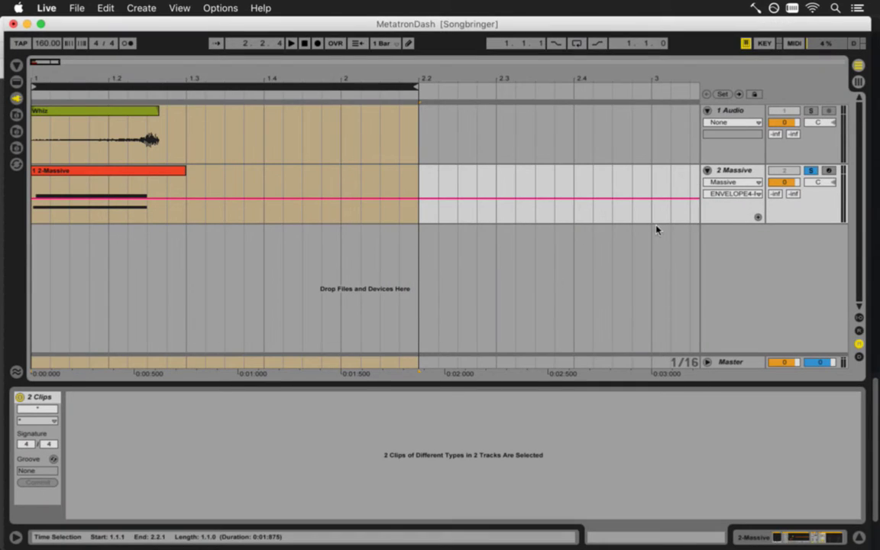
pyautogui.click(811, 172)
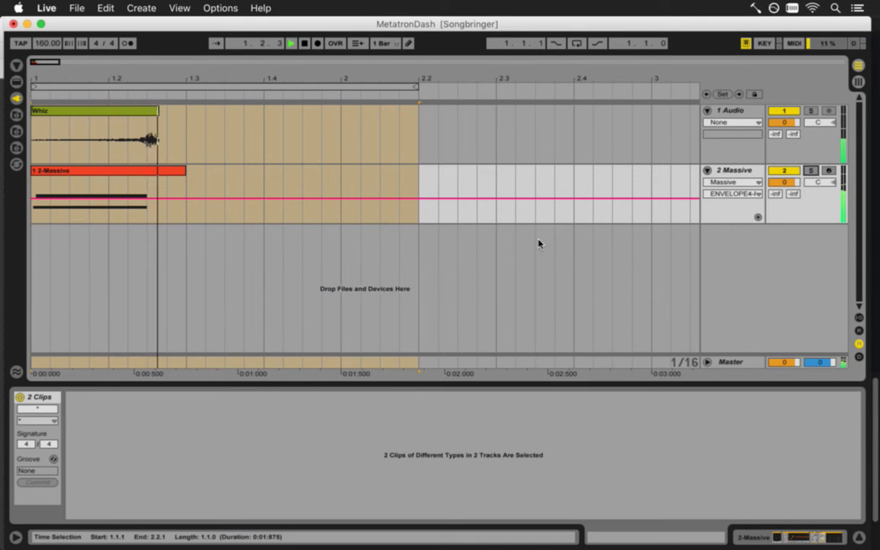
pyautogui.click(811, 173)
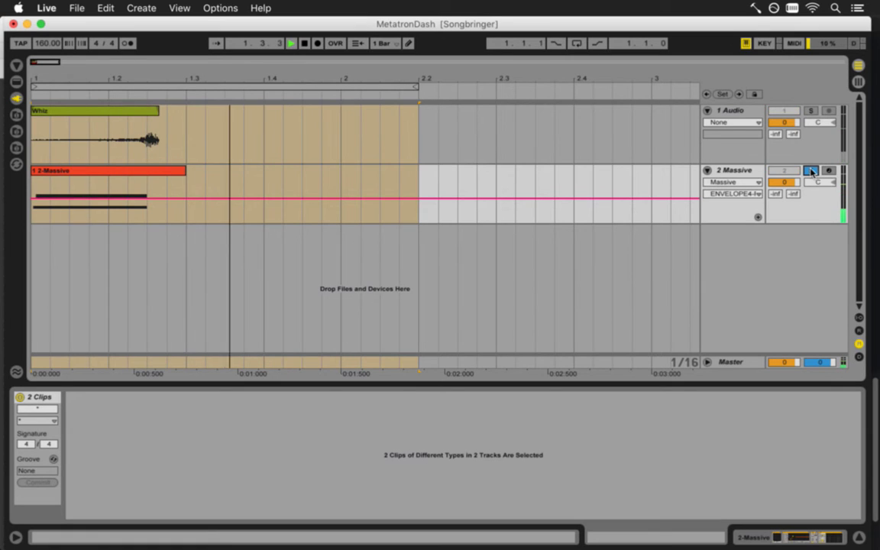
pyautogui.click(812, 173)
pyautogui.press('space')
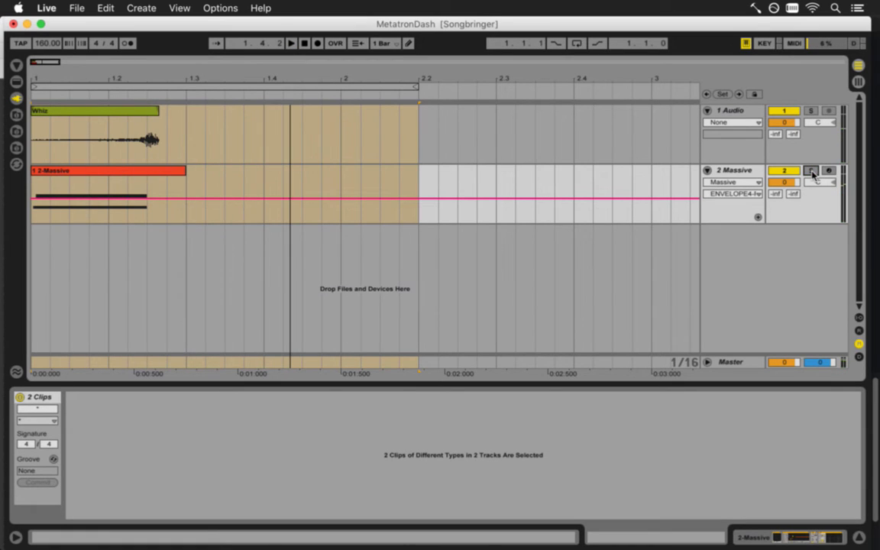
# Lower the 1 Audio track's volume to -6.0 dB and play the combined sound back
pyautogui.moveTo(787, 124)
pyautogui.mouseDown()
pyautogui.moveTo(787, 135)
pyautogui.moveTo(789, 127)
pyautogui.mouseUp()
pyautogui.press('space')
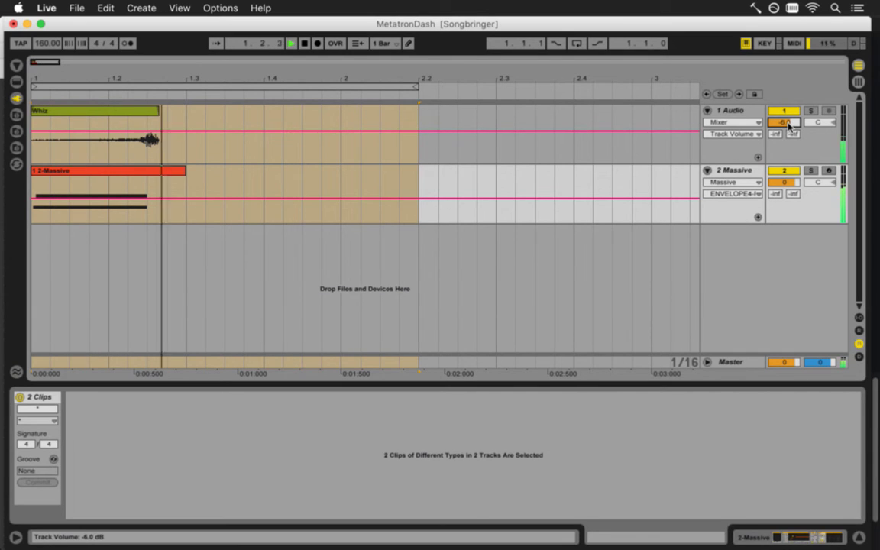
pyautogui.press('space')
pyautogui.press('space')
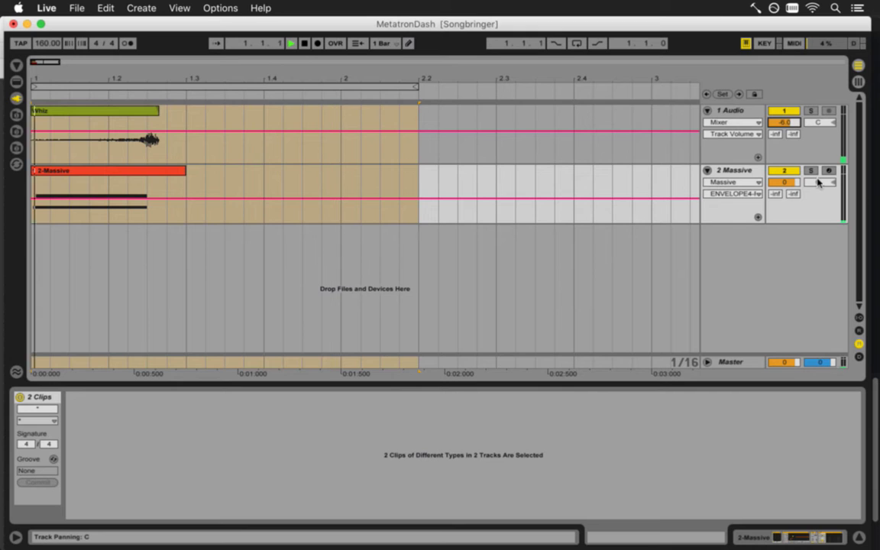
pyautogui.press('space')
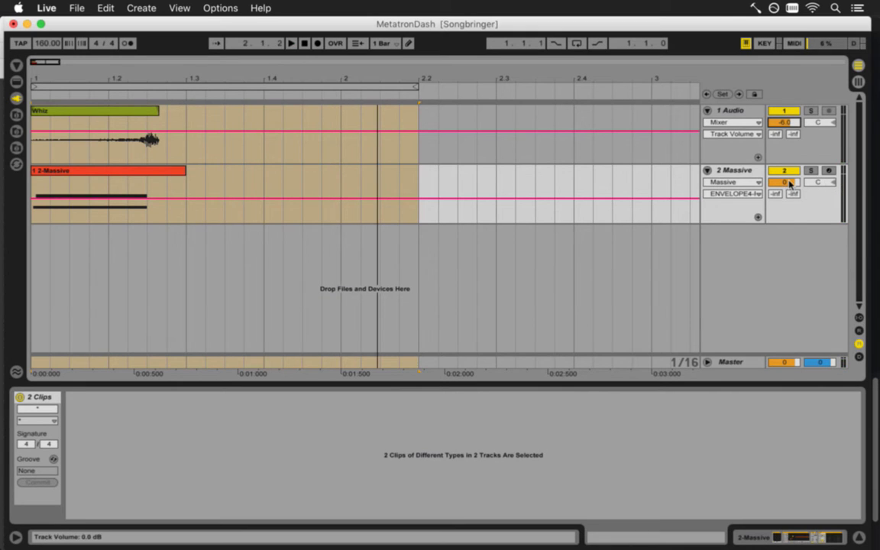
# Show the Session mixer and the 2 Massive device chain, set the Limiter's gain to 0.00 dB, and play the sound back
pyautogui.press('Tab')
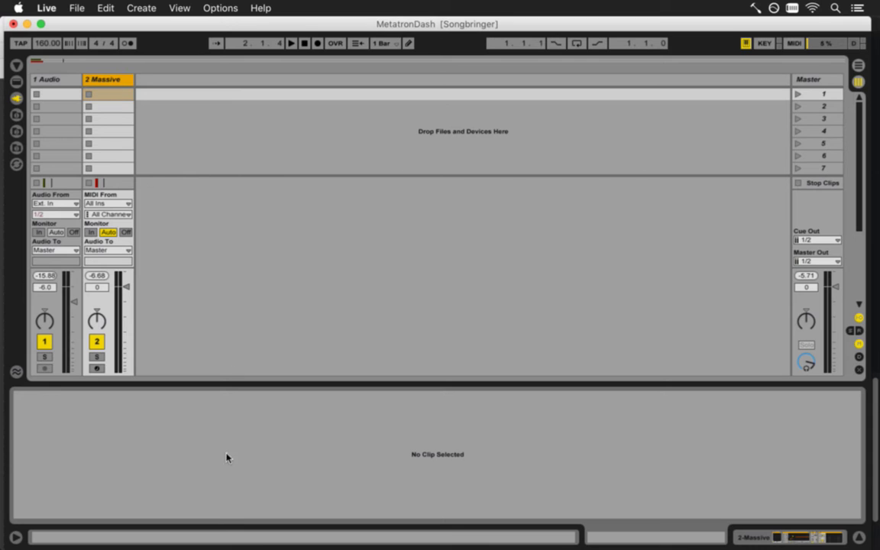
pyautogui.hotkey('shift', 'Tab')
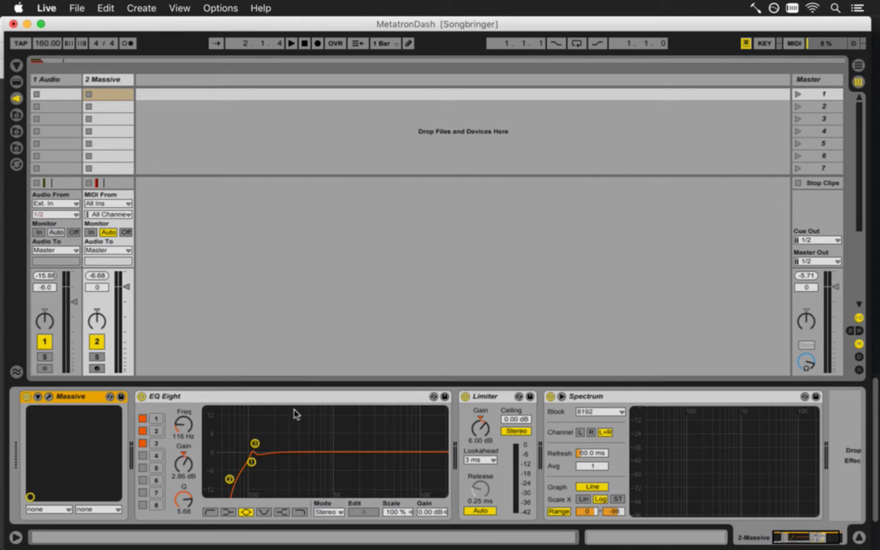
pyautogui.click(479, 441)
pyautogui.press('space')
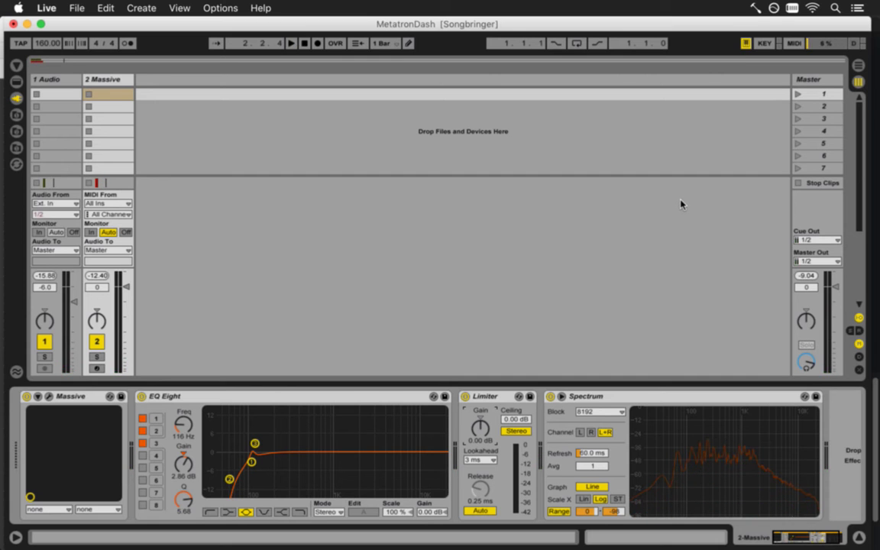
pyautogui.press('space')
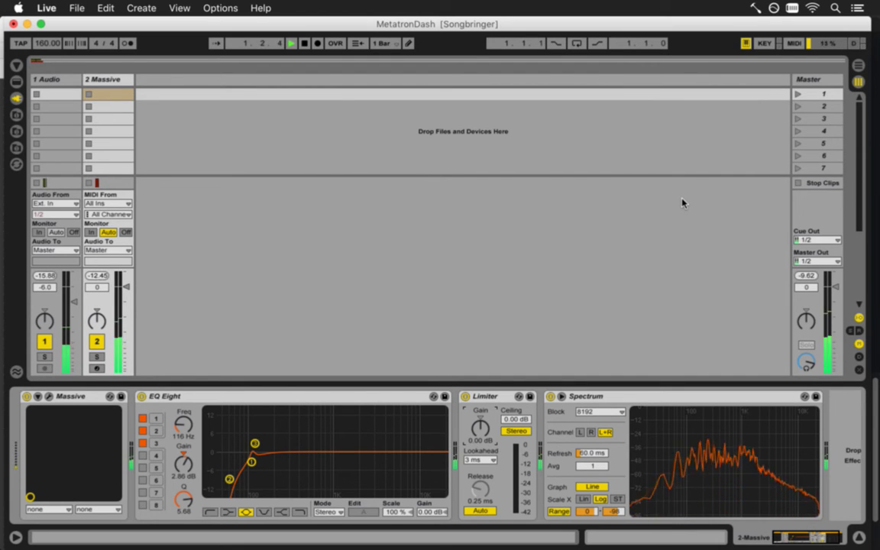
# Open the Massive synth's window, adjust its master volume while checking the mixer levels, then close it and stop playback
pyautogui.press('Tab')
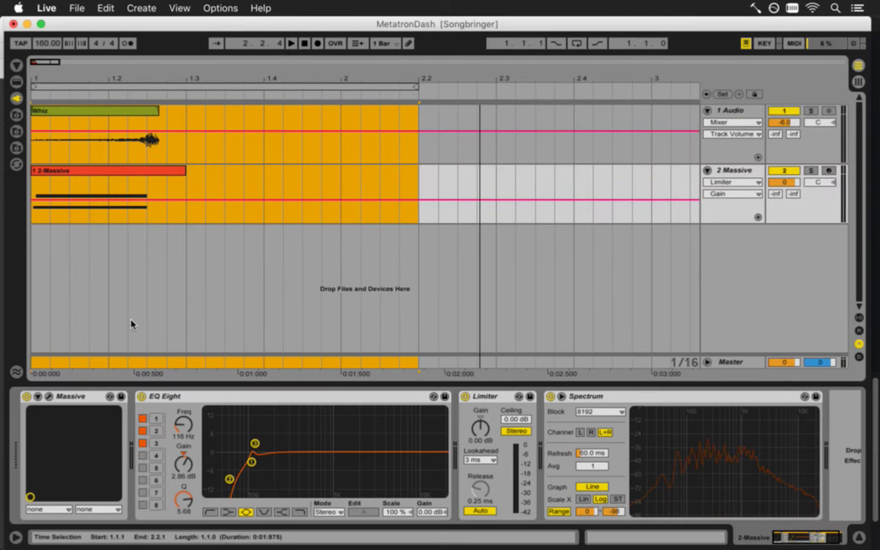
pyautogui.click(49, 396)
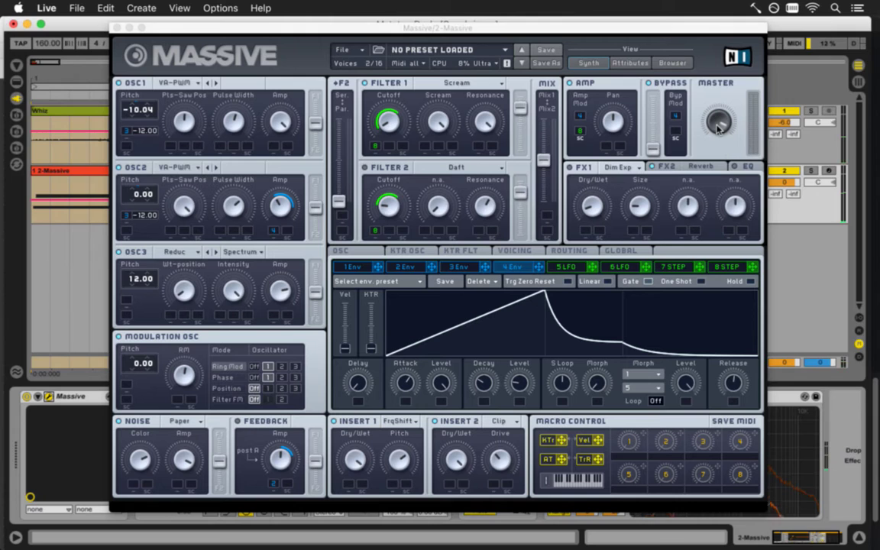
pyautogui.press('Tab')
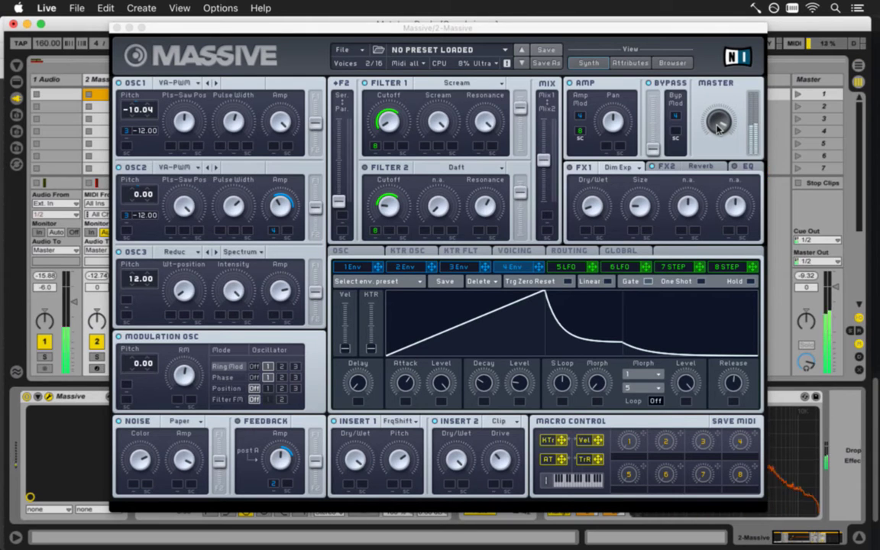
pyautogui.click(712, 101)
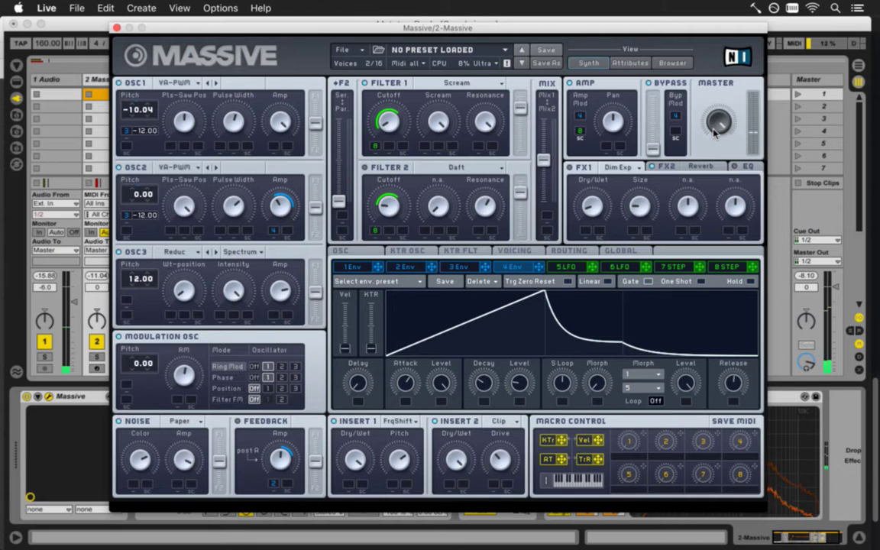
pyautogui.click(117, 29)
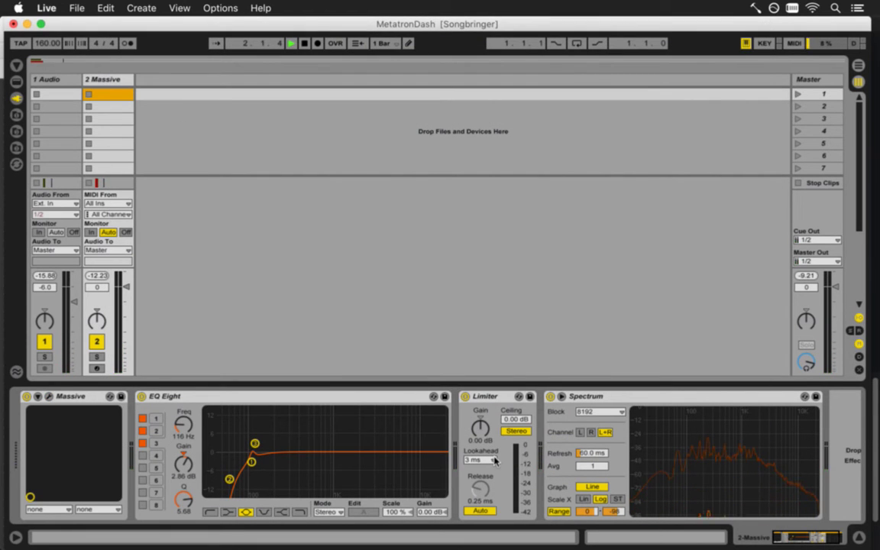
pyautogui.click(304, 43)
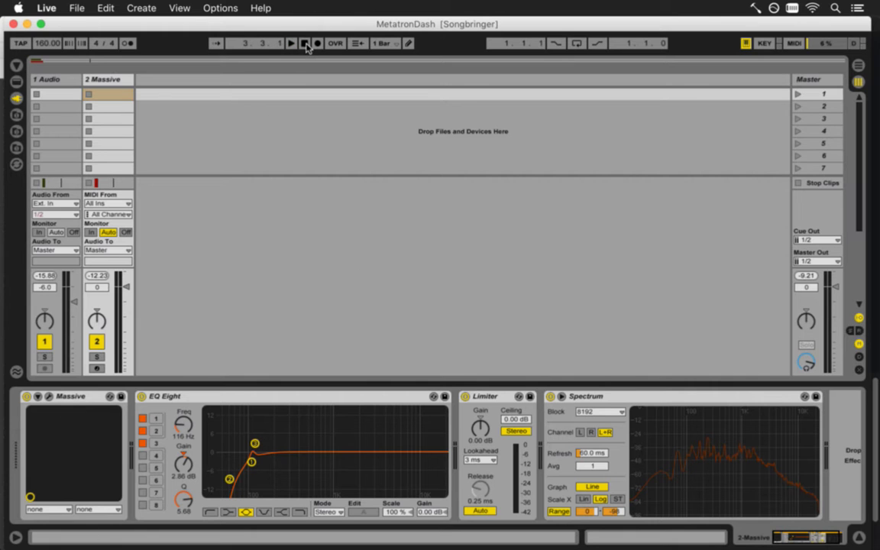
# Return to the Arrangement view and export the selected range as MetatronDash in the waves folder, replacing the existing file
pyautogui.press('Tab')
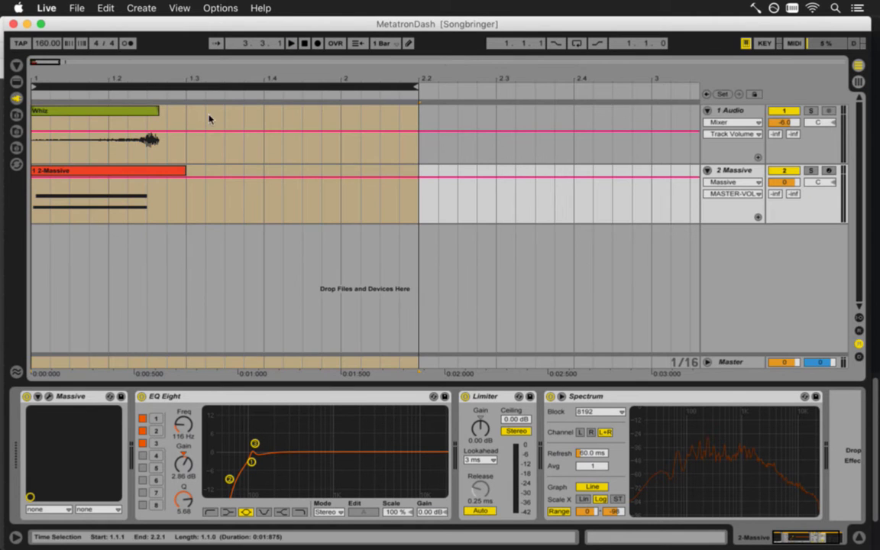
pyautogui.press('super+shift+r')
pyautogui.press('Return')
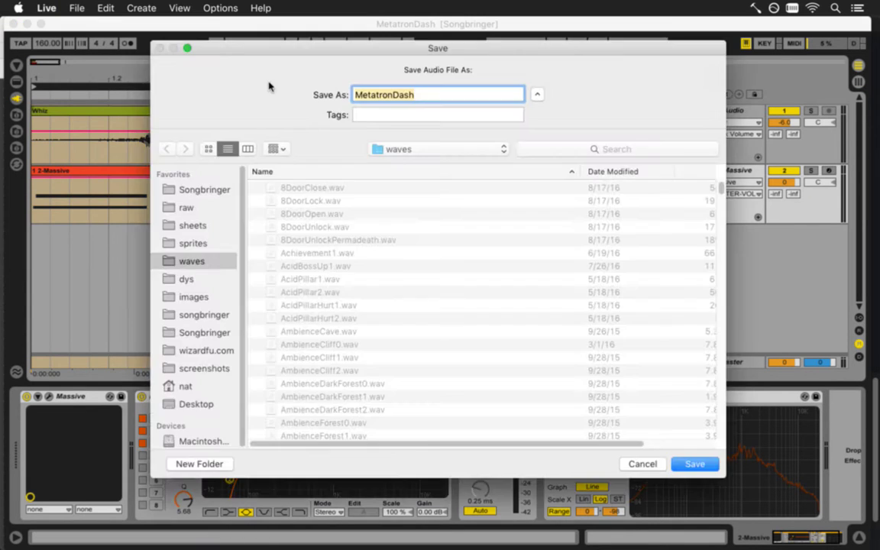
pyautogui.press('Return')
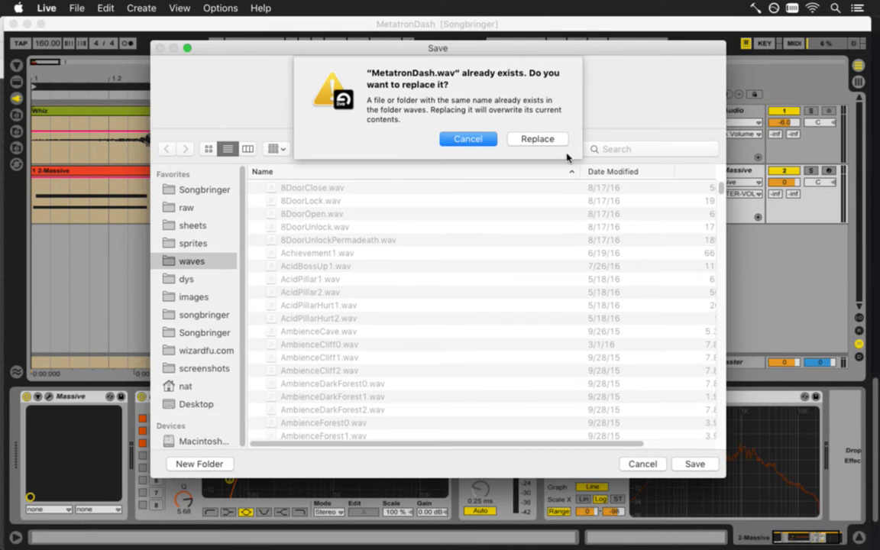
pyautogui.click(562, 144)
# Switch to Xcode, run Songbringer, move around the boss arena to hear the dash sound, and quit the game
pyautogui.press('super+Tab')
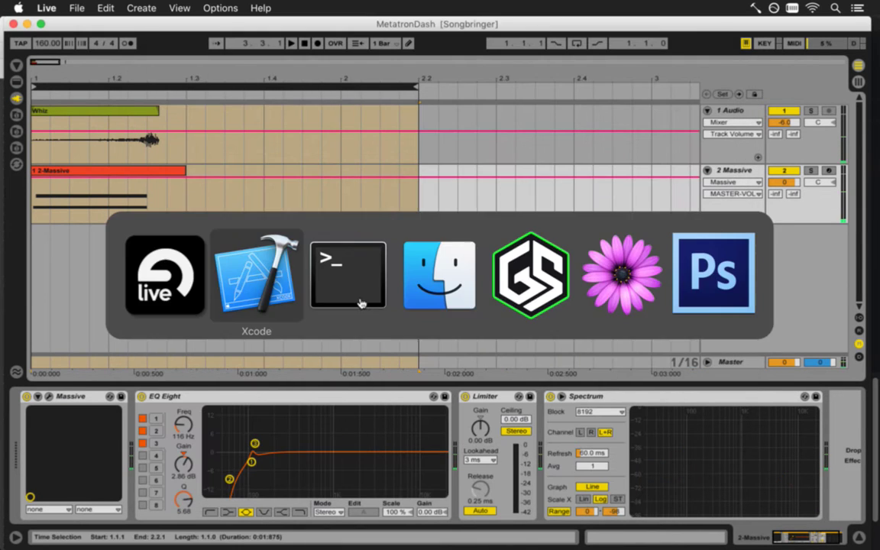
pyautogui.press('super+r')
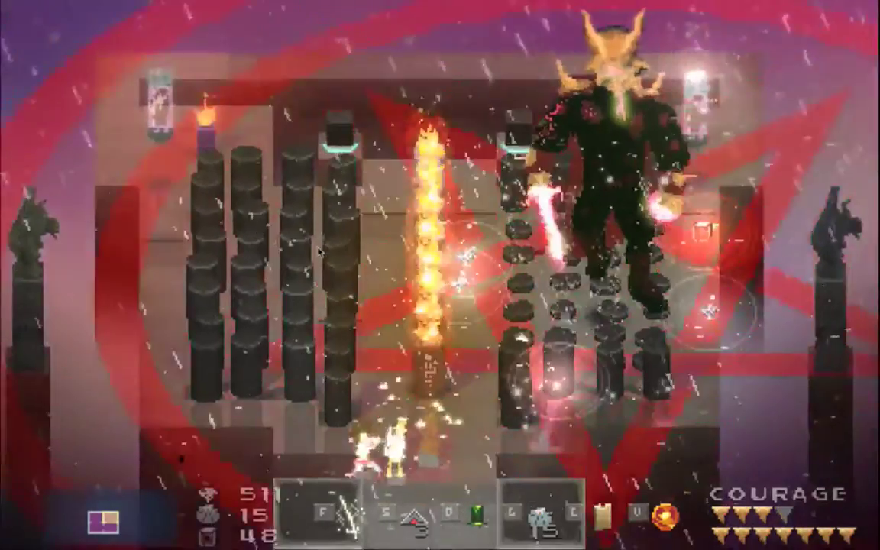
pyautogui.press('Left')
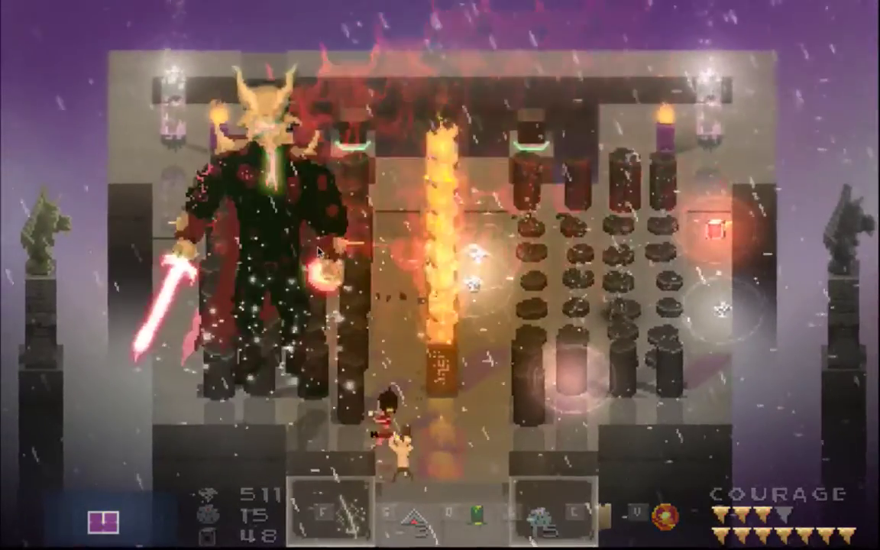
pyautogui.press('Right')
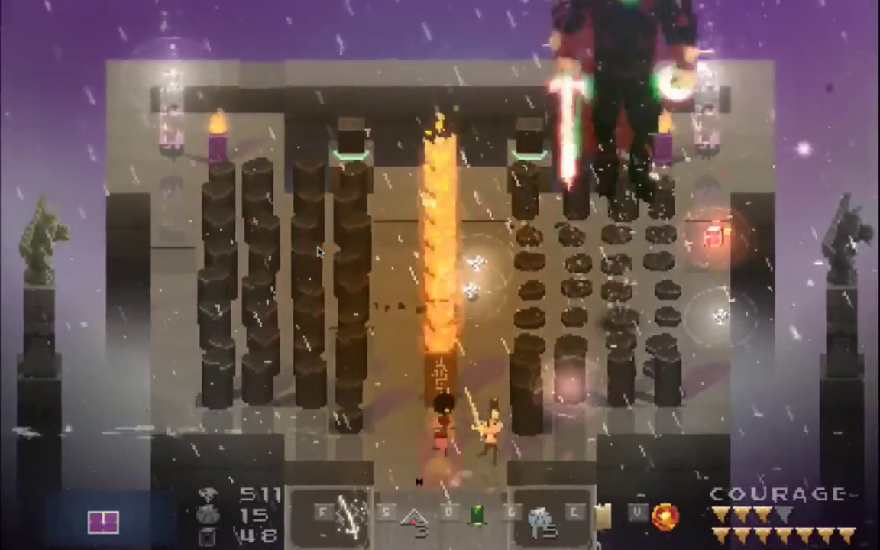
pyautogui.press('super+q')
pyautogui.press('super+Tab')
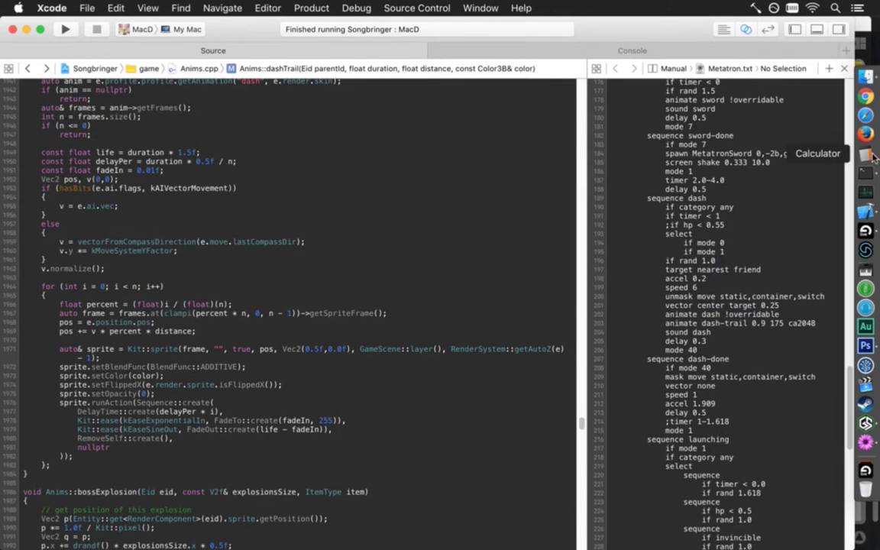
# Open Chrome and search Google for "is illogic a word"
pyautogui.click(865, 135)
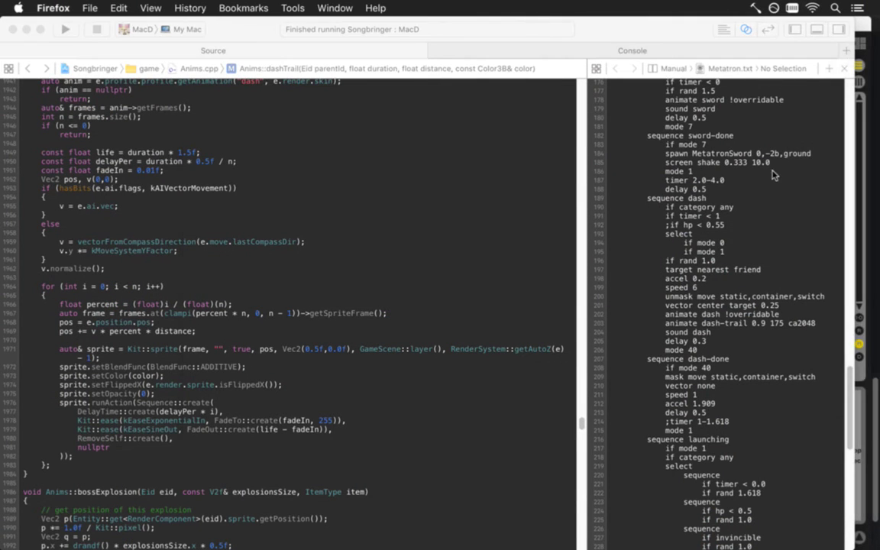
pyautogui.press('super+q')
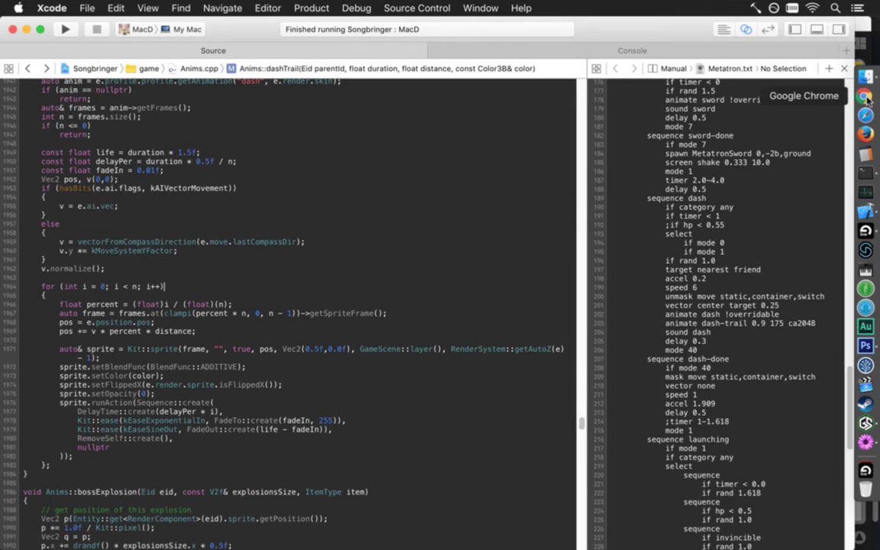
pyautogui.click(866, 96)
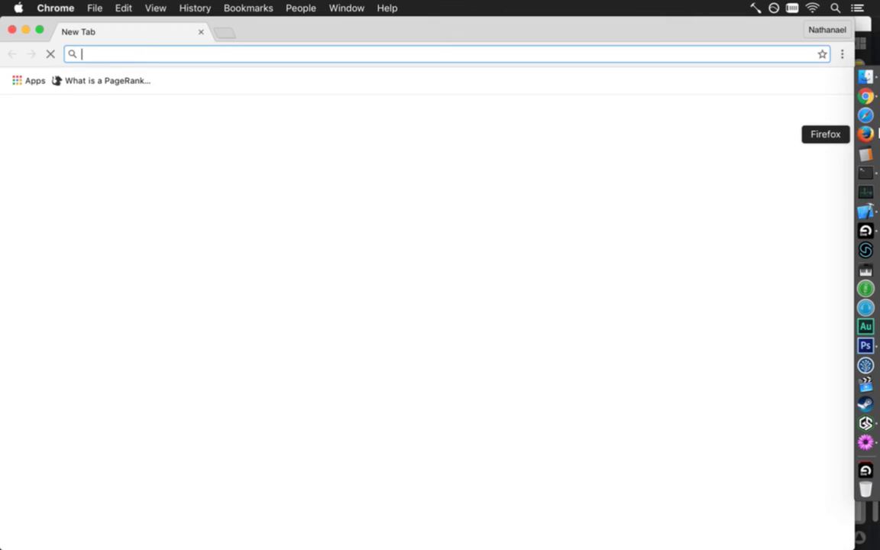
pyautogui.write('is ')
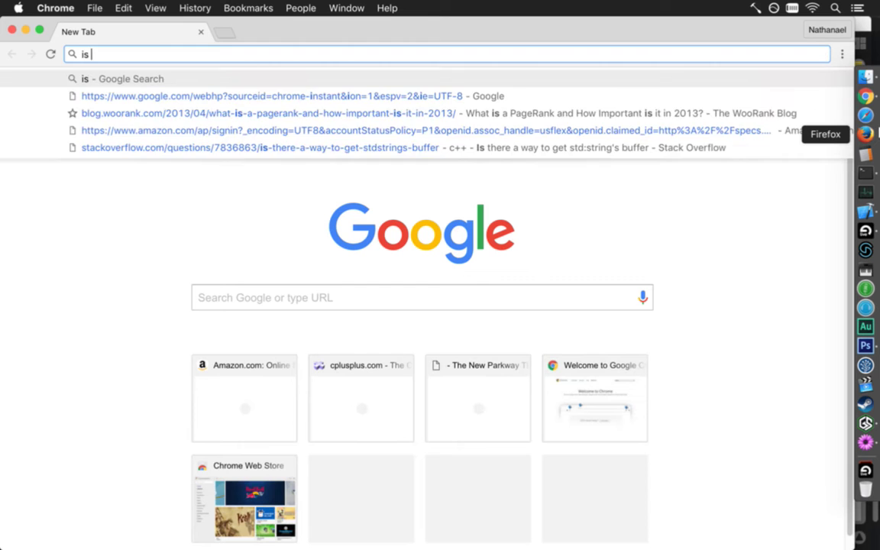
pyautogui.write('illogic ')
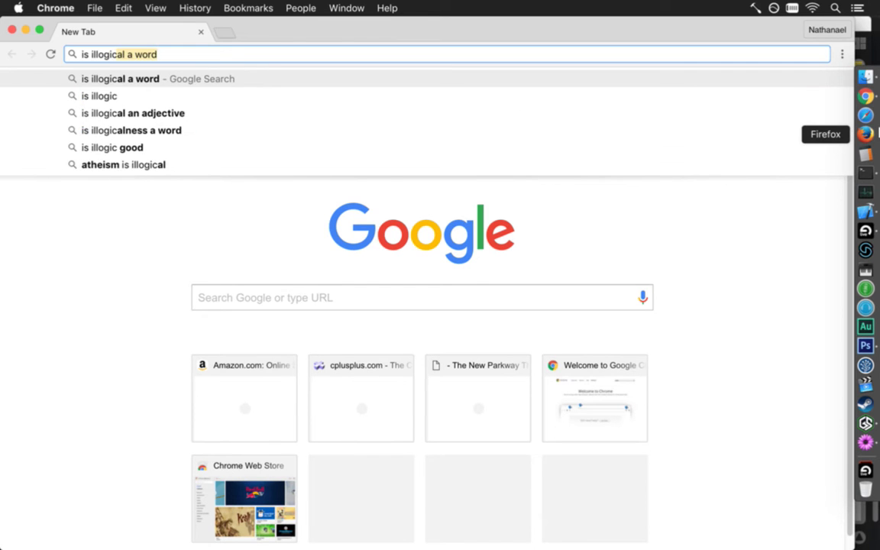
pyautogui.write('a word')
pyautogui.press('Return')
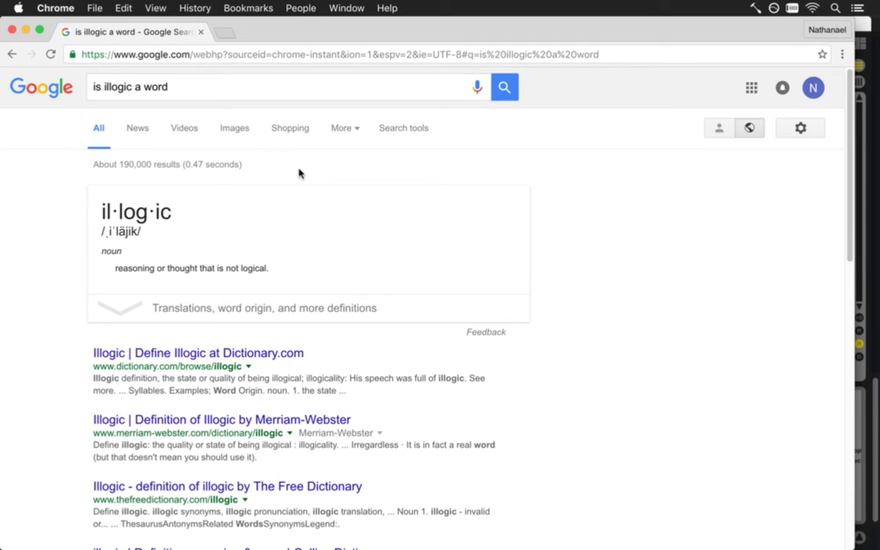
# Return to Ableton Live and show the note editor of the 2-Massive clip
pyautogui.press('super+Tab')
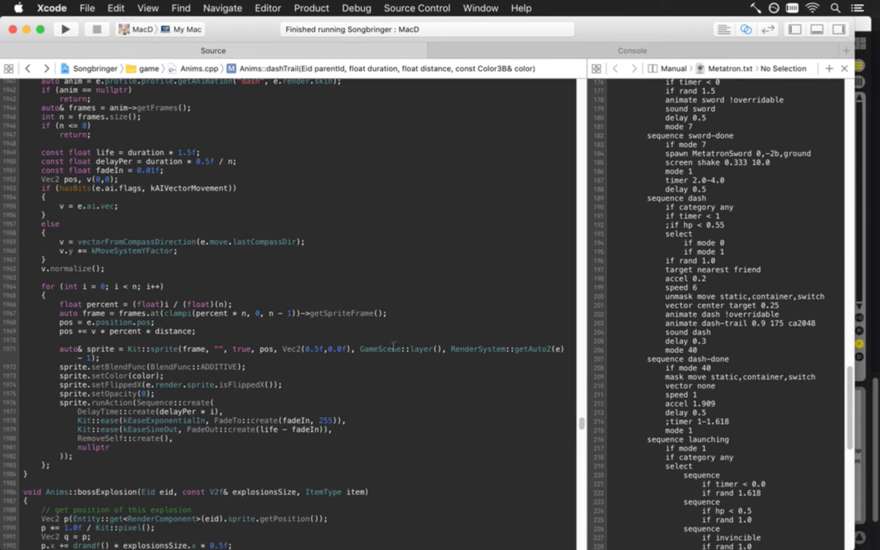
pyautogui.press('super+Tab')
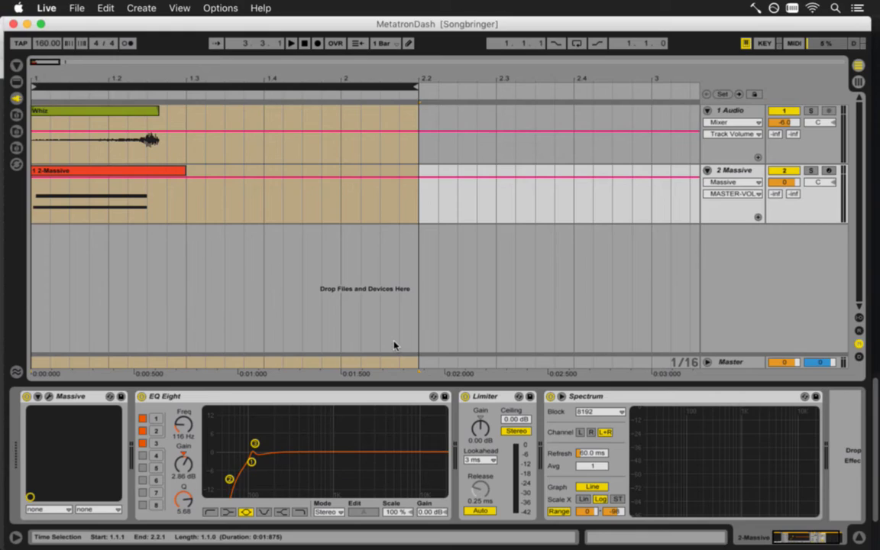
pyautogui.click(89, 172)
pyautogui.hotkey('shift', 'Tab')
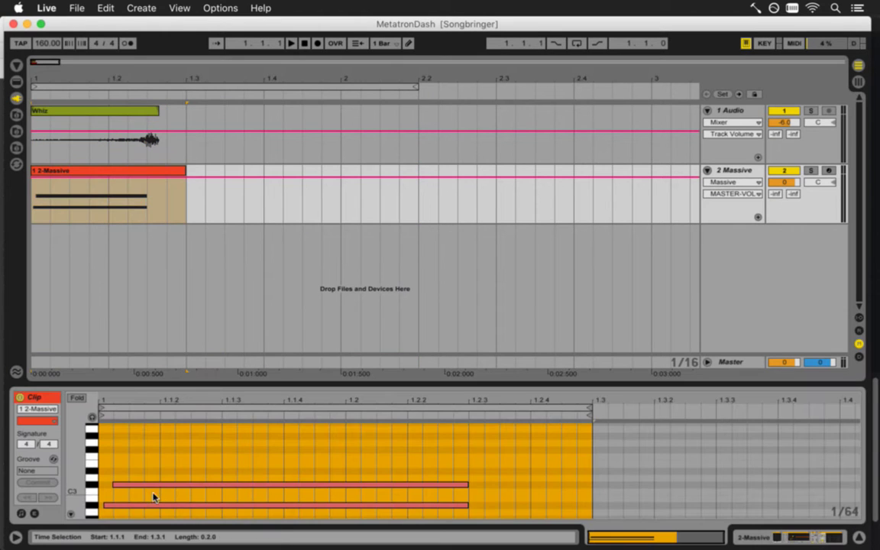
# Try transposing both notes of the clip down to A2 and C3, then to G2 and A#2, playing each version back
pyautogui.moveTo(79, 488); pyautogui.dragTo(79, 440)
pyautogui.moveTo(124, 488); pyautogui.dragTo(117, 467)
pyautogui.press('space')
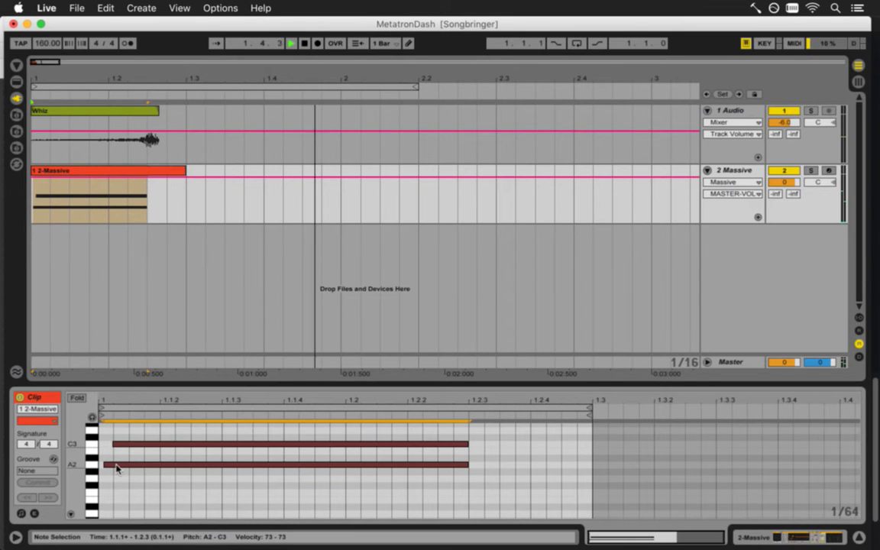
pyautogui.press('space')
pyautogui.moveTo(116, 467); pyautogui.dragTo(118, 480)
pyautogui.press('space')
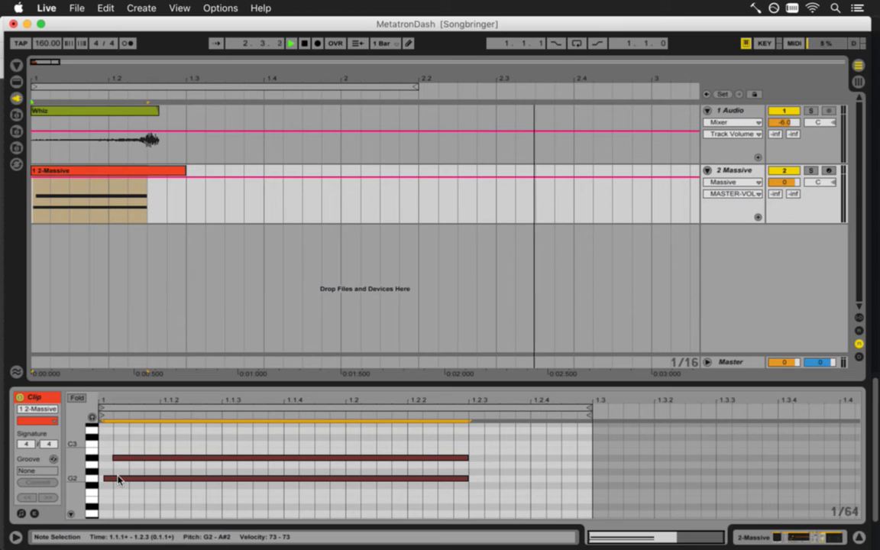
pyautogui.press('space')
pyautogui.press('space')
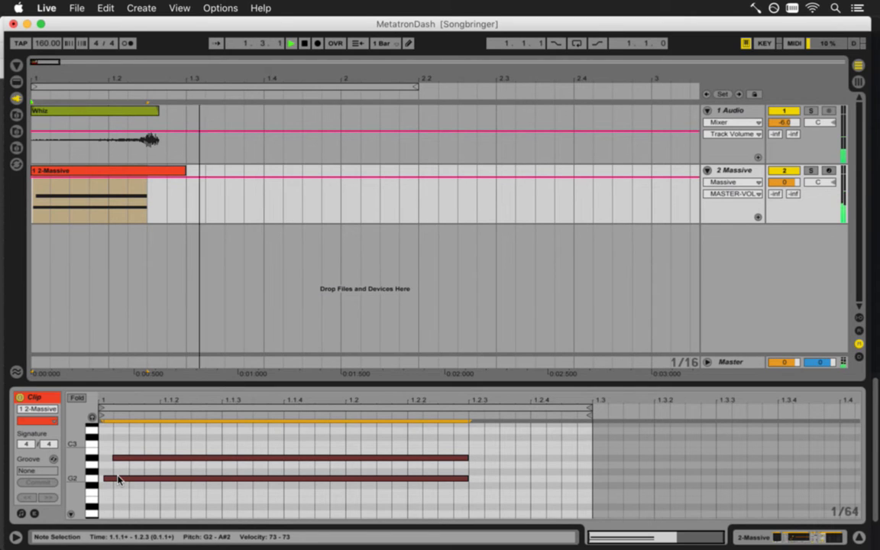
# Raise both notes to A#2 and C#3, compare them with A2 and C3 by playback, and return them to A#2 and C#3
pyautogui.press('Up')
pyautogui.press('Up')
pyautogui.press('Up')
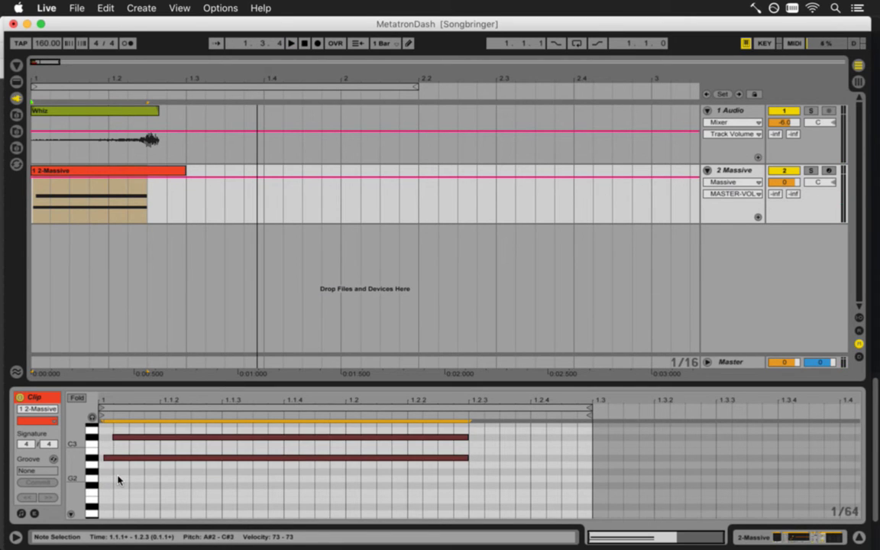
pyautogui.press('space')
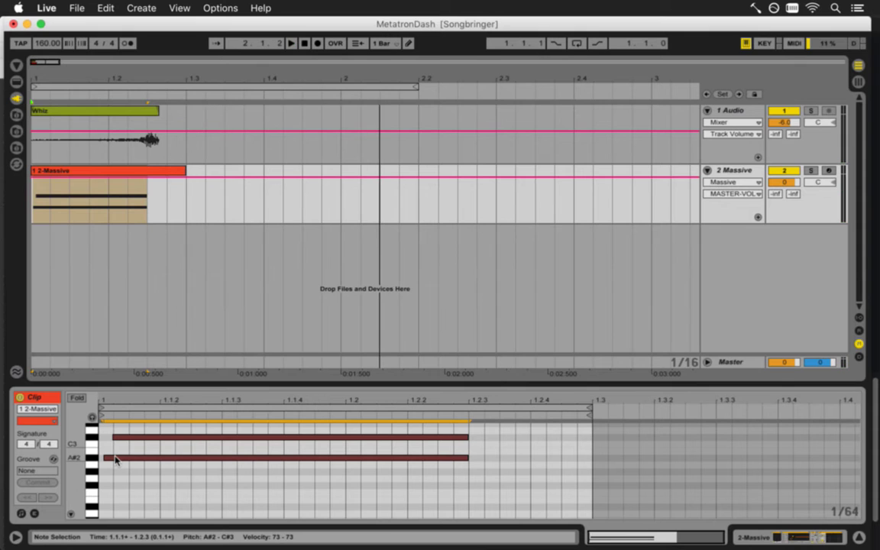
pyautogui.moveTo(114, 459); pyautogui.dragTo(116, 465)
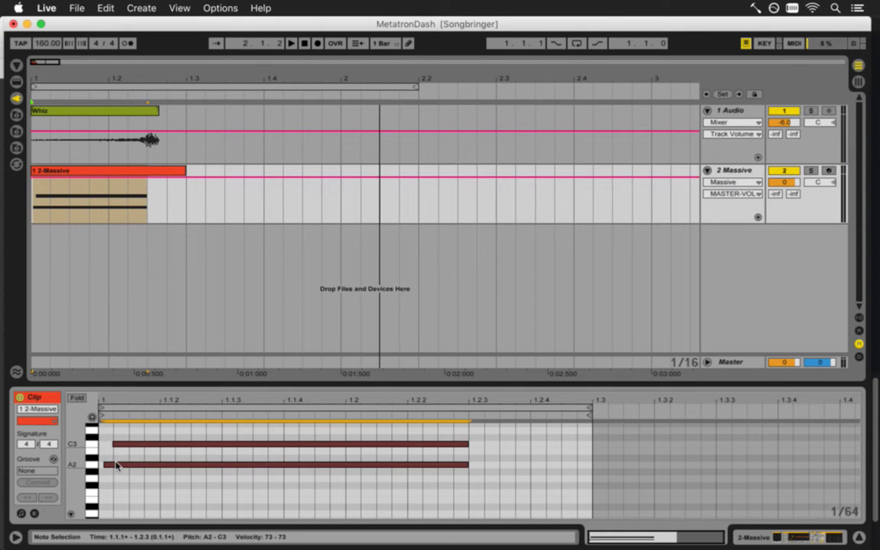
pyautogui.press('space')
pyautogui.press('space')
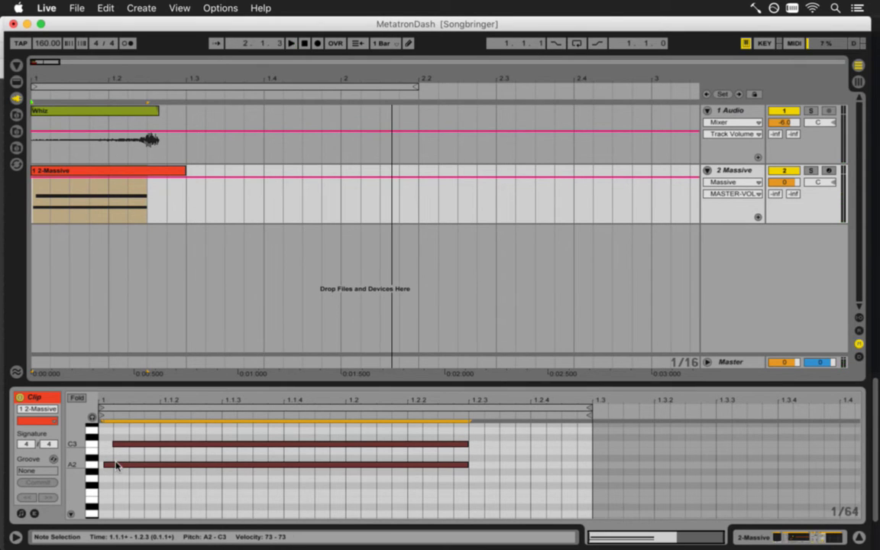
pyautogui.press('Up')
pyautogui.press('space')
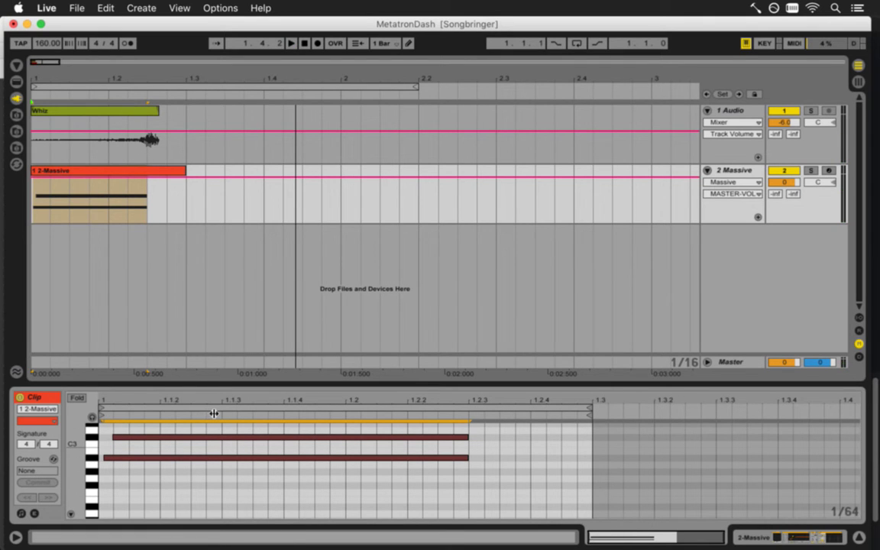
# Open the Massive synth's window, try -11.00 for OSC2's pitch modulation, restore it to -12.00, and lower OSC3's Amp
pyautogui.click(85, 172)
pyautogui.press('space')
pyautogui.hotkey('shift', 'Tab')
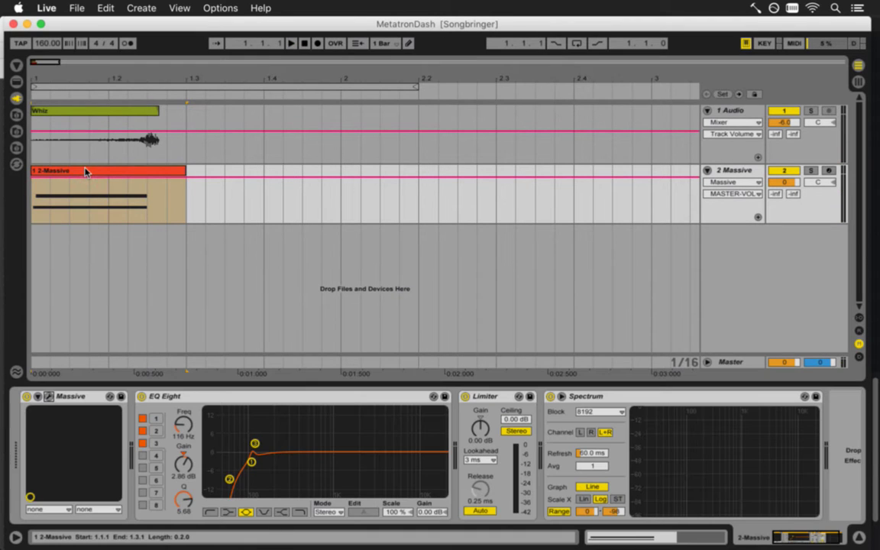
pyautogui.click(49, 398)
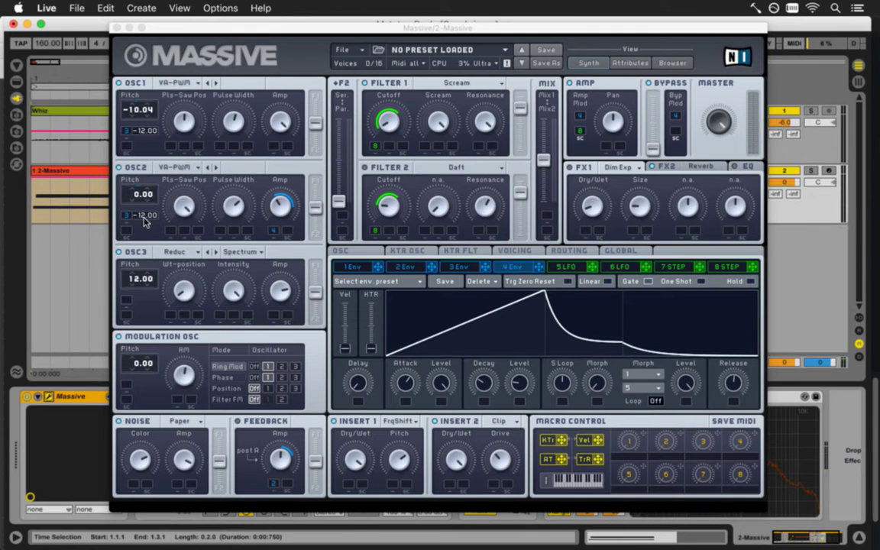
pyautogui.moveTo(144, 215); pyautogui.dragTo(149, 201)
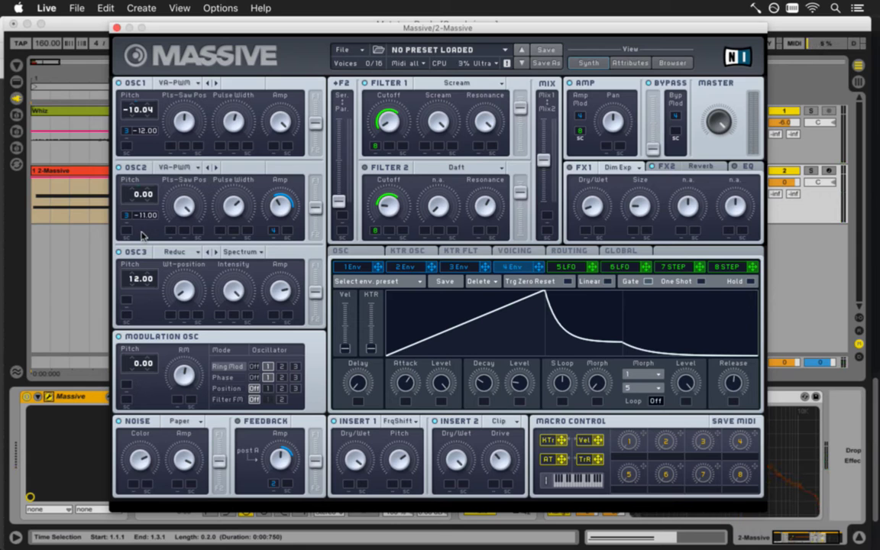
pyautogui.moveTo(139, 252); pyautogui.dragTo(140, 255)
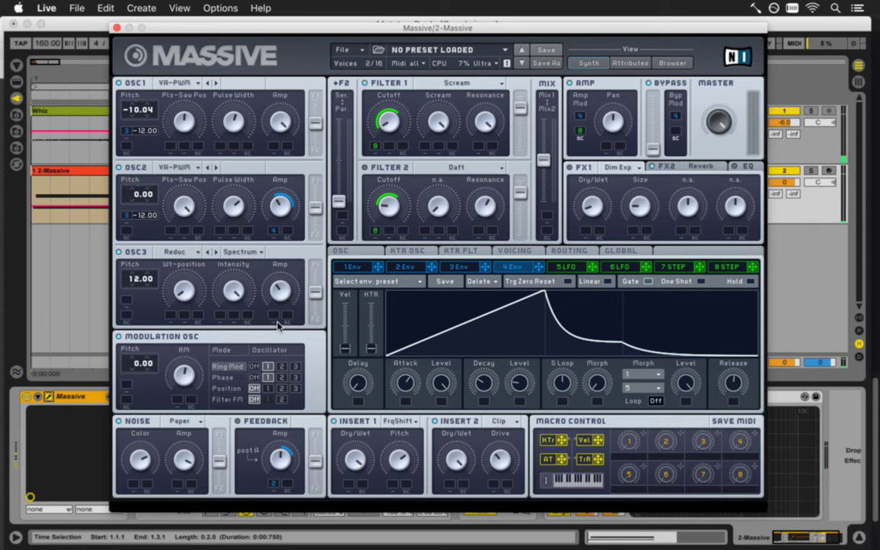
# Audition OSC3's Bend +, Bend -/+, Bend - and Formant modes, compare Bend + again, and return to Spectrum
pyautogui.click(245, 253)
pyautogui.click(249, 263)
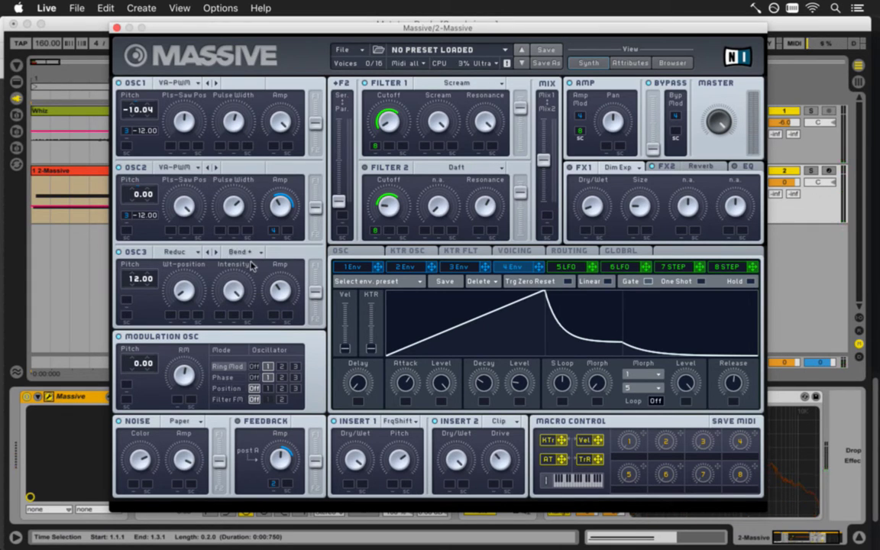
pyautogui.click(243, 252)
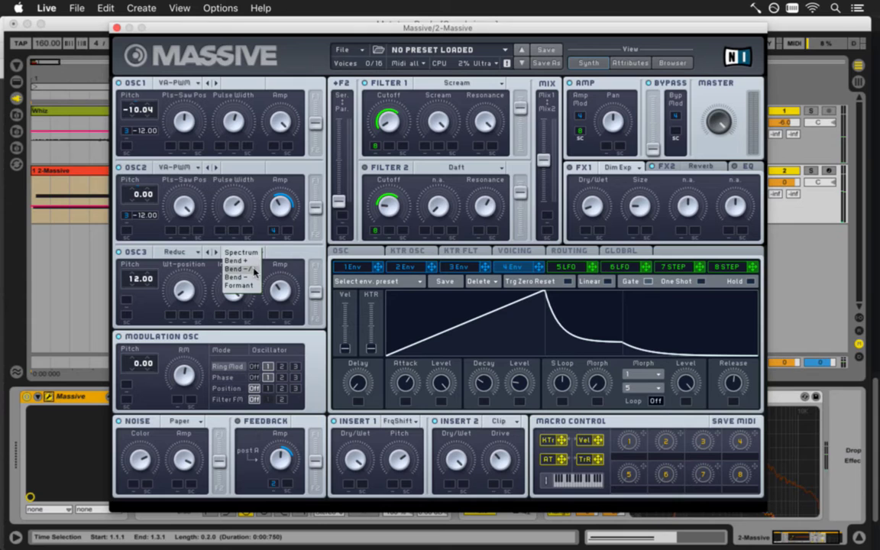
pyautogui.click(254, 273)
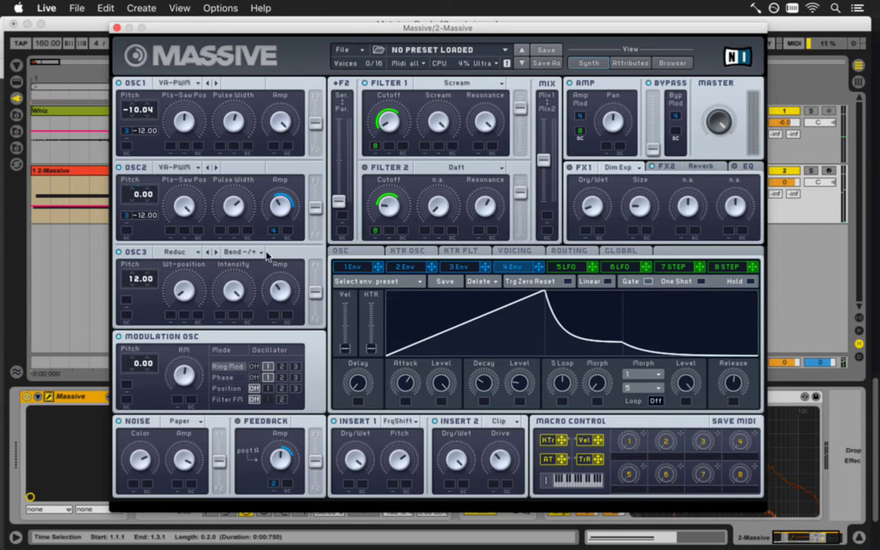
pyautogui.click(260, 253)
pyautogui.click(254, 262)
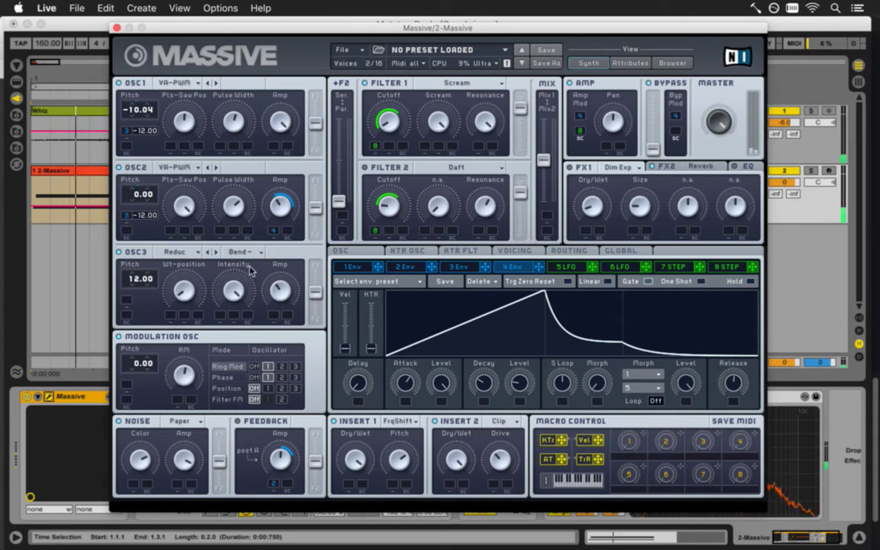
pyautogui.click(244, 252)
pyautogui.click(246, 287)
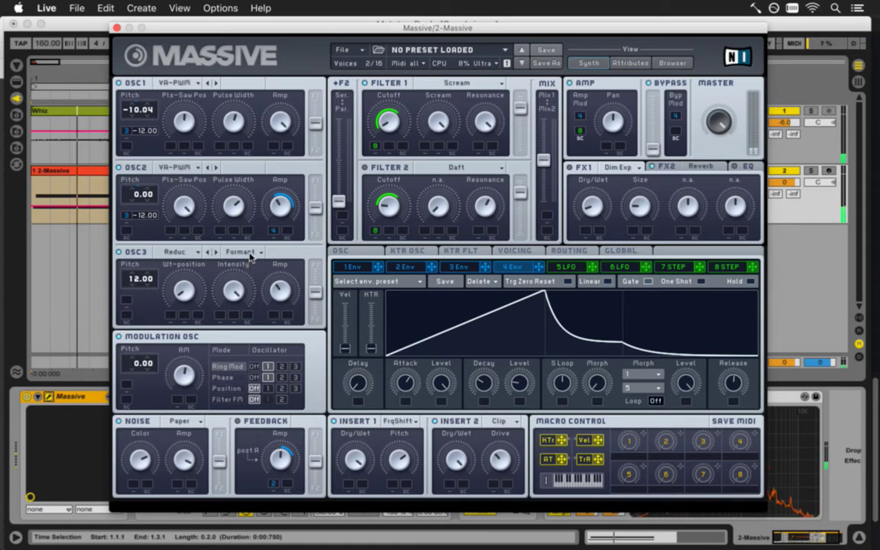
pyautogui.click(250, 258)
pyautogui.click(248, 263)
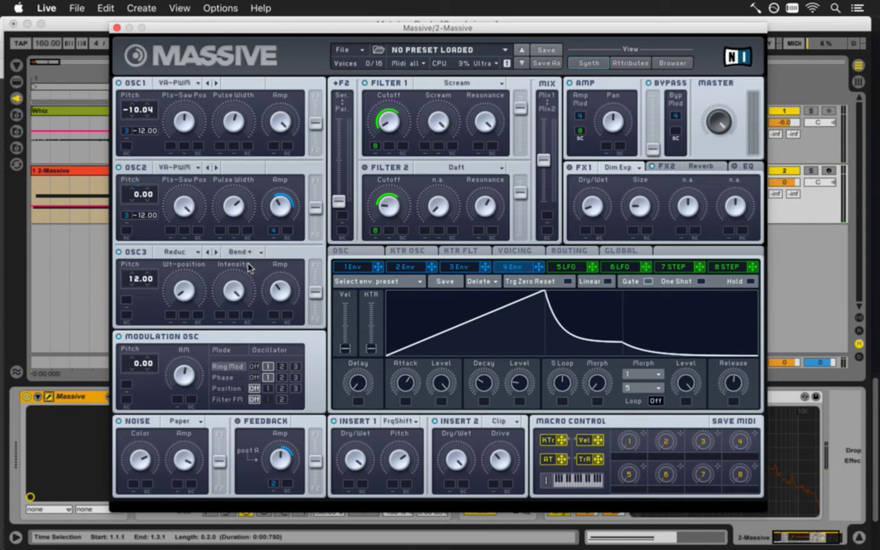
pyautogui.click(251, 254)
pyautogui.click(251, 253)
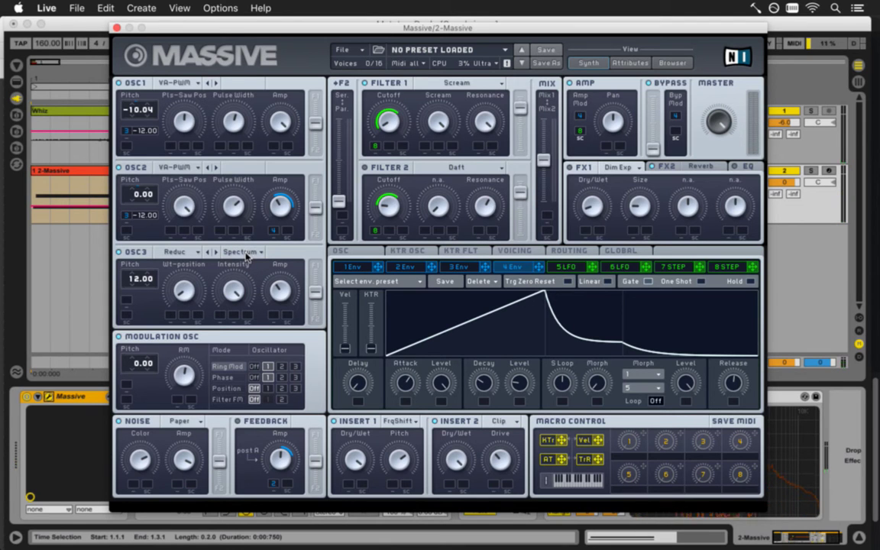
# Set OSC3's mode to Bend + with a pitch of 11.98 and save the Live set
pyautogui.click(246, 258)
pyautogui.click(244, 265)
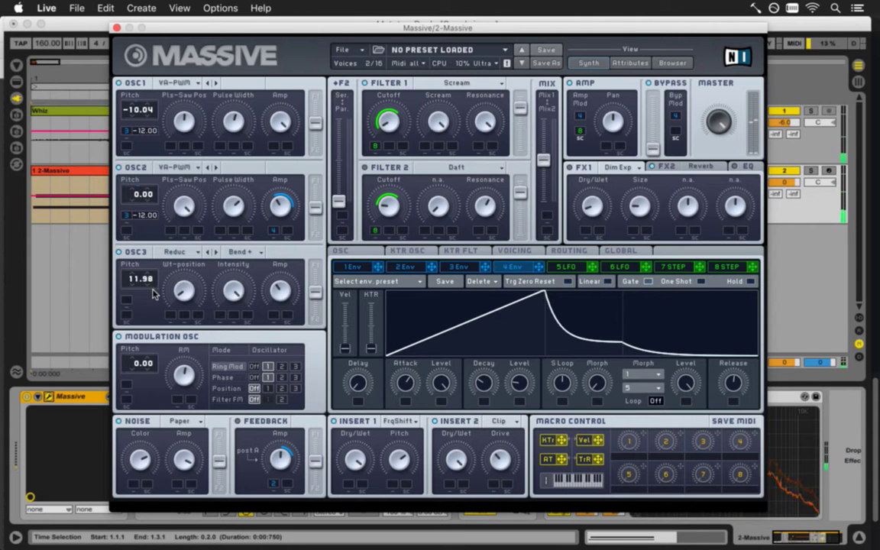
pyautogui.press('super+s')
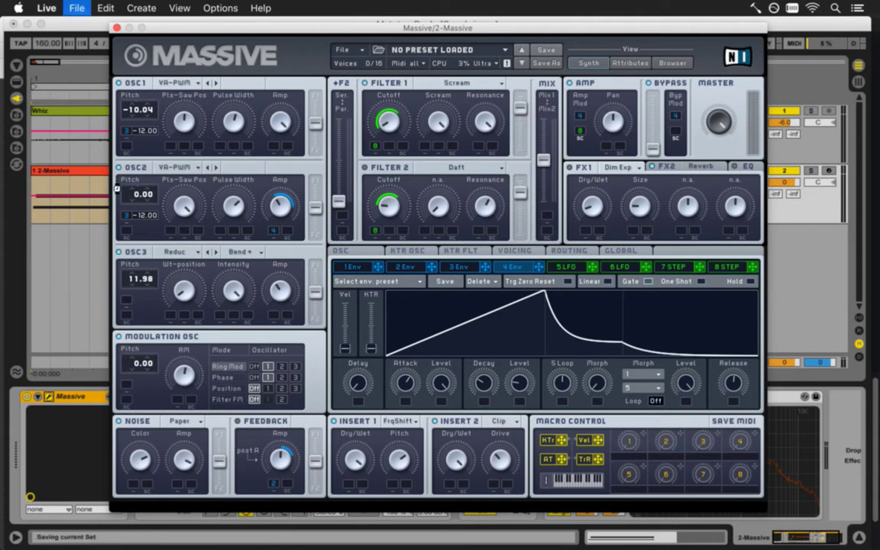
# Close the Massive window and export the loop range 1.1.1–2.2.1 as MetatronDash.wav in the waves folder, replacing the existing file
pyautogui.click(117, 28)
pyautogui.click(93, 88)
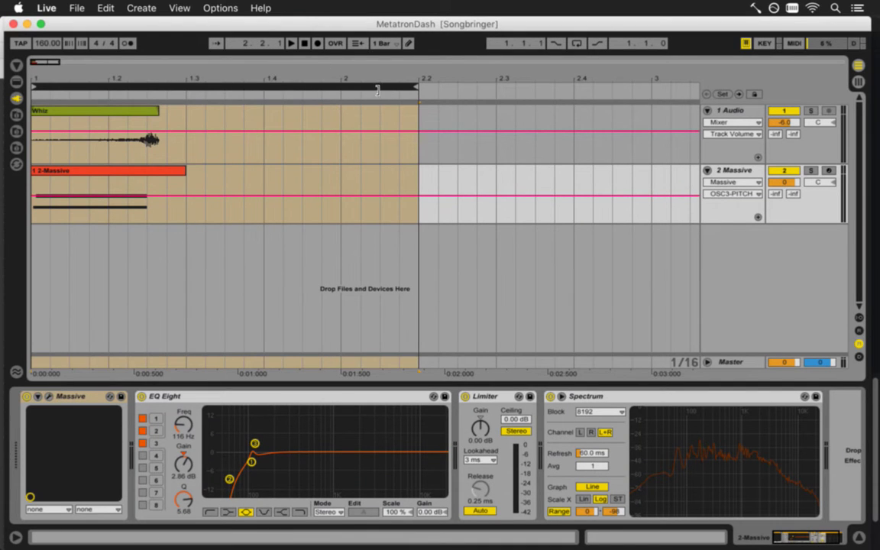
pyautogui.press('super+shift+r')
pyautogui.press('Return')
pyautogui.press('Return')
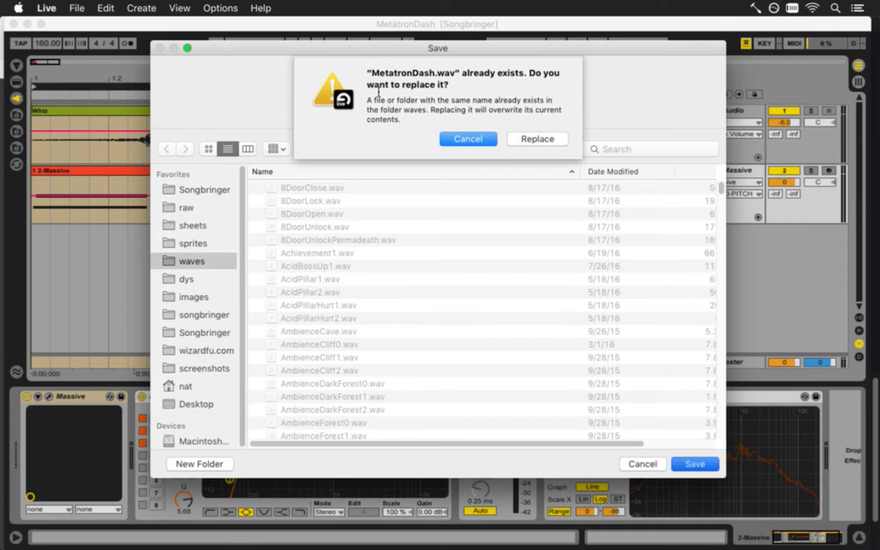
pyautogui.click(528, 138)
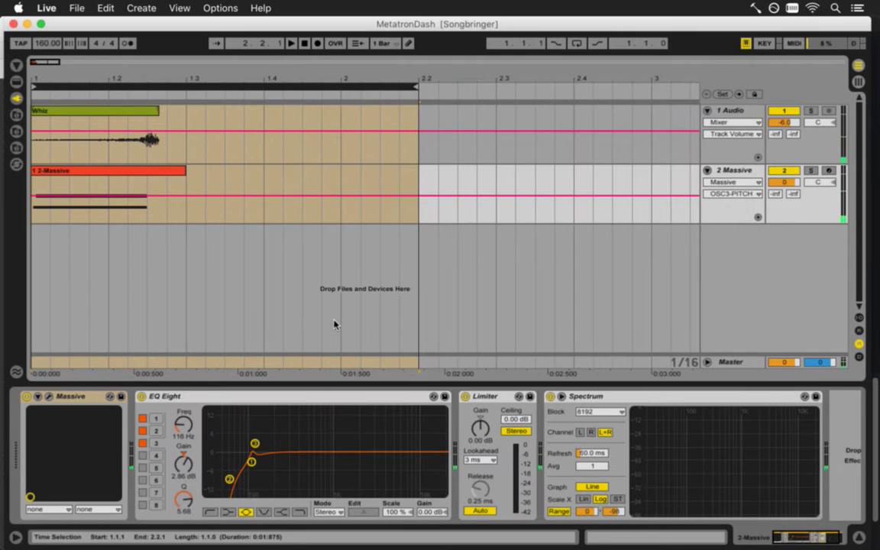
# Test the exported sound with Songbringer run from Xcode, and play the 2-Massive clip back in Live for comparison
pyautogui.press('super+Tab')
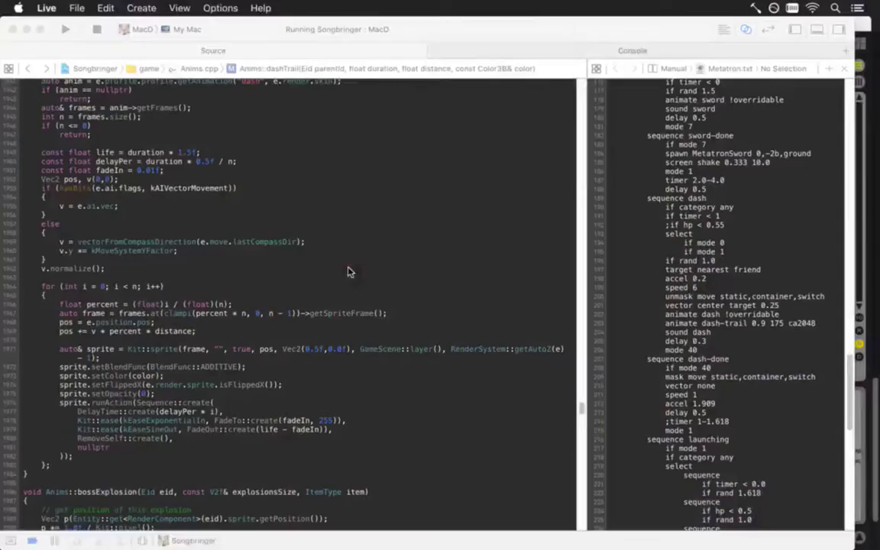
pyautogui.press('super+Tab')
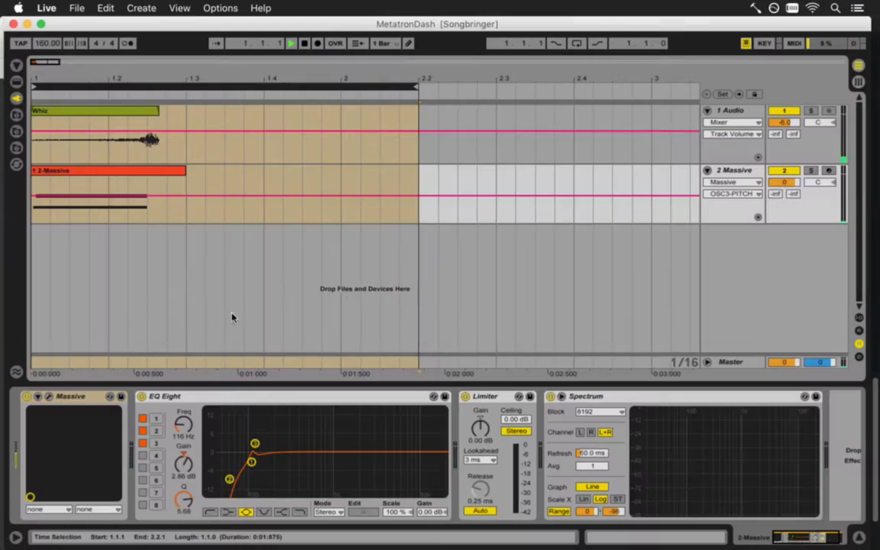
pyautogui.click(98, 176)
pyautogui.doubleClick(98, 176)
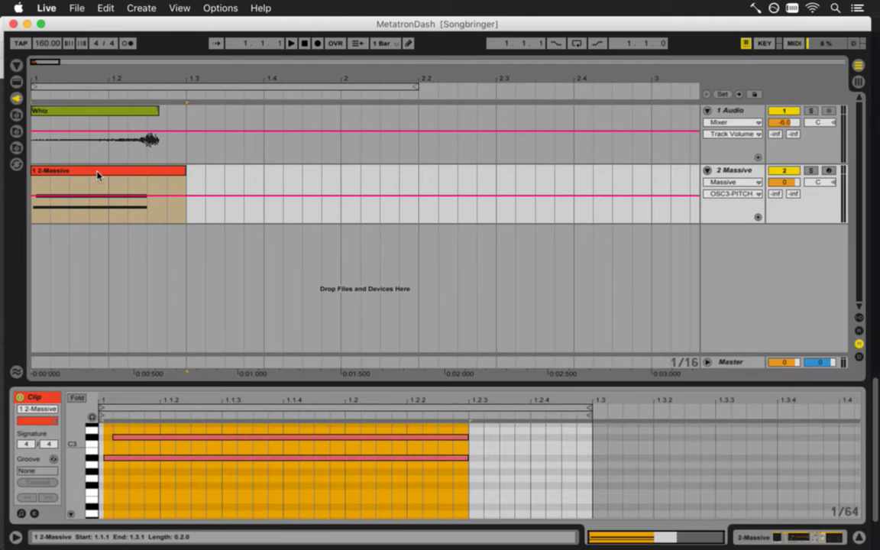
pyautogui.press('space')
pyautogui.hotkey('shift', 'Tab')
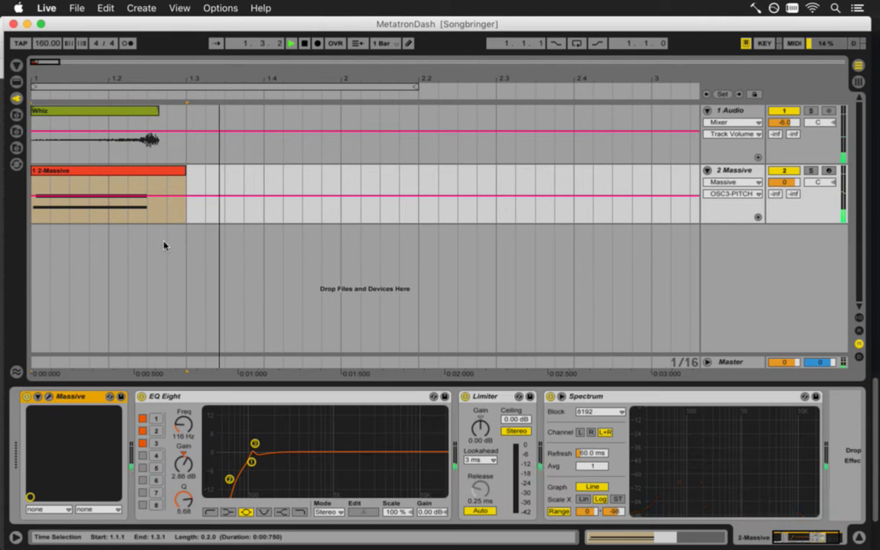
# With the Massive track soloed, audition OSC3 off and OSC1's pitch modulation at 8.00, restore both, and lower Insert 1's Dry/Wet
pyautogui.click(48, 396)
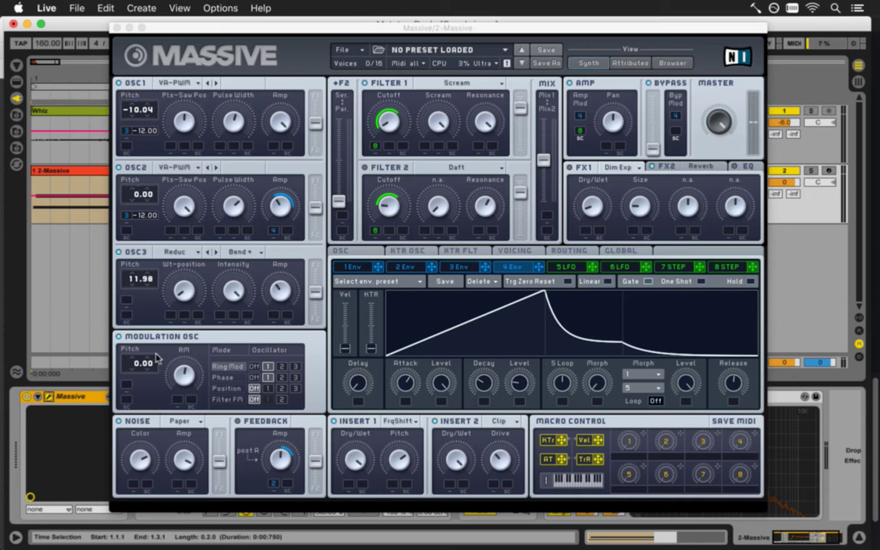
pyautogui.click(119, 253)
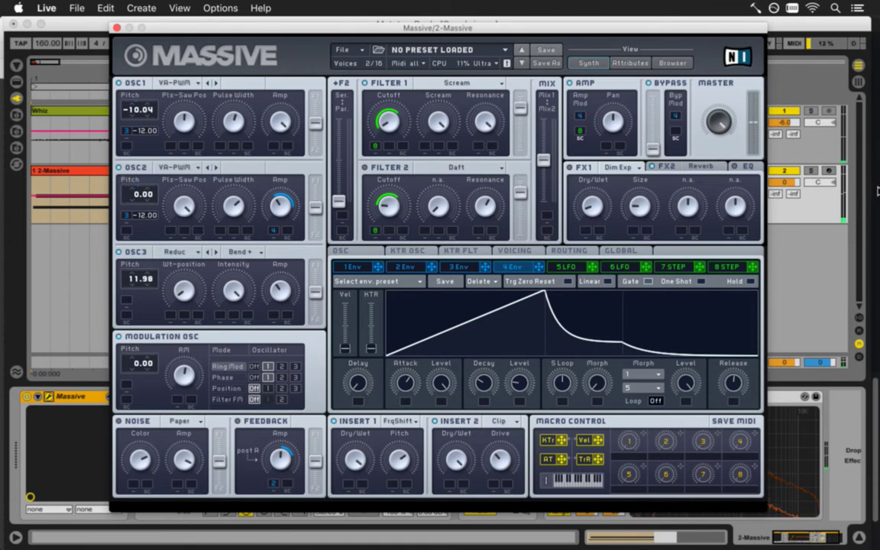
pyautogui.click(815, 172)
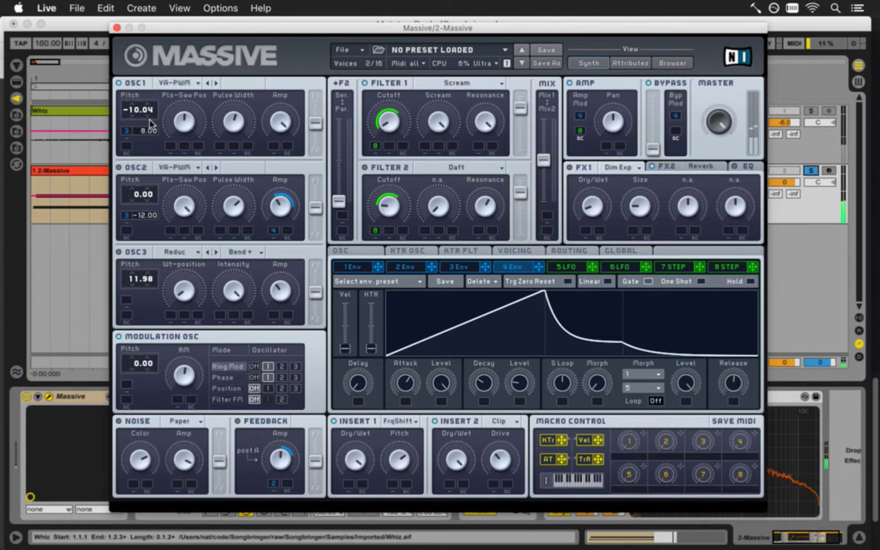
pyautogui.moveTo(146, 121)
pyautogui.mouseDown()
pyautogui.moveTo(140, 166)
pyautogui.moveTo(145, 135)
pyautogui.mouseUp()
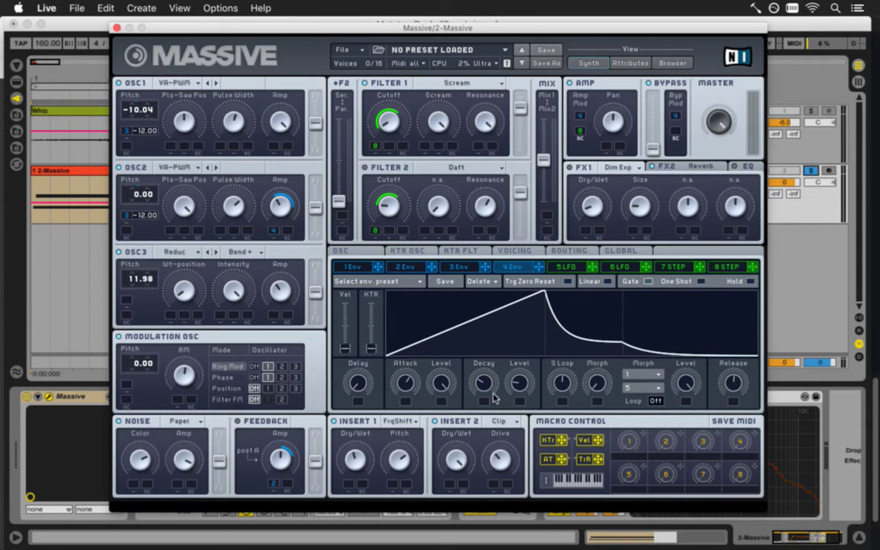
pyautogui.click(814, 183)
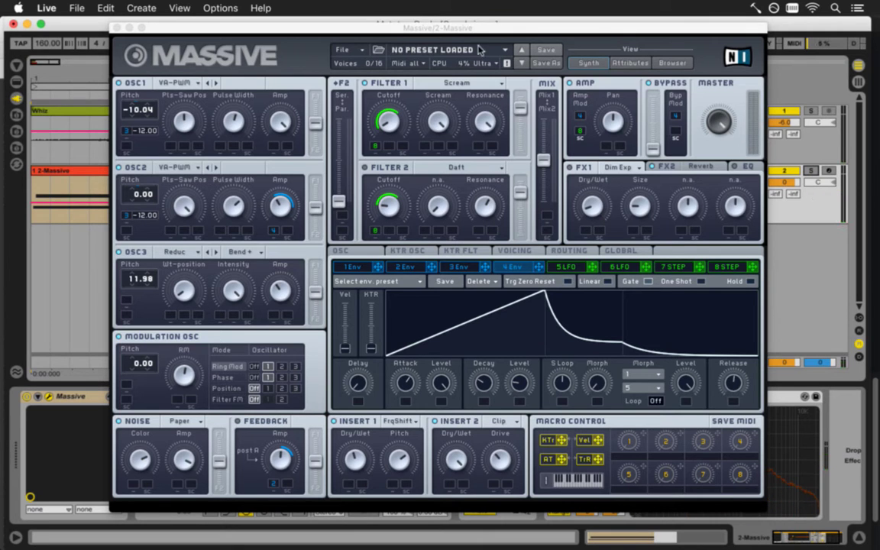
# Close the synth window, stop playback, and export the loop range over MetatronDash.wav with the new Insert 1 setting
pyautogui.click(117, 28)
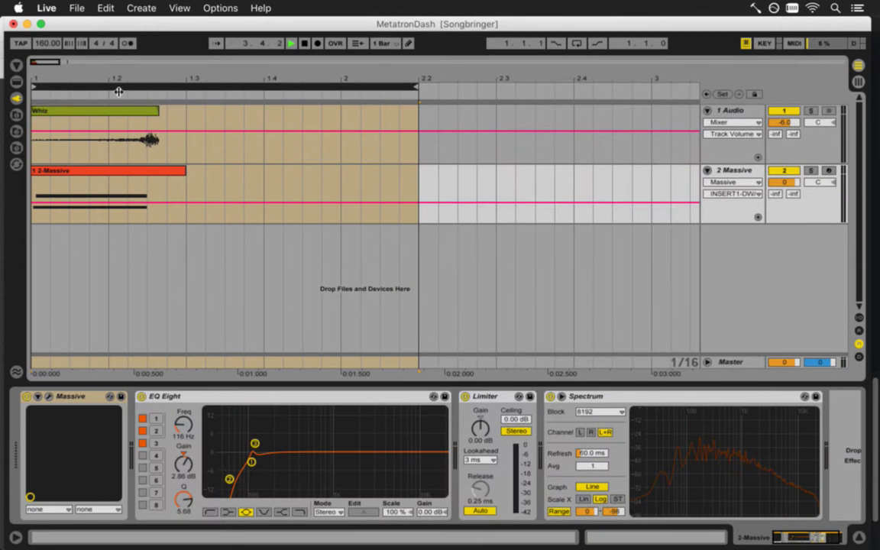
pyautogui.press('space')
pyautogui.click(314, 87)
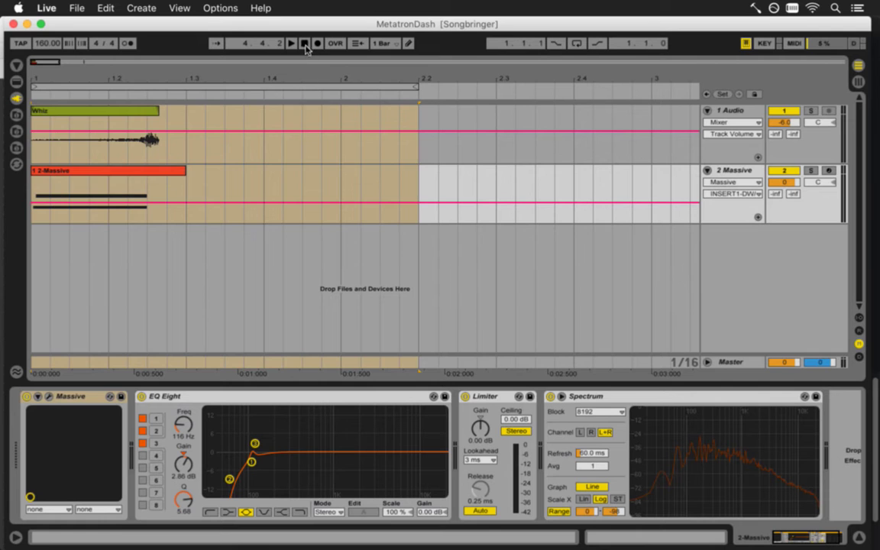
pyautogui.click(305, 45)
pyautogui.click(304, 88)
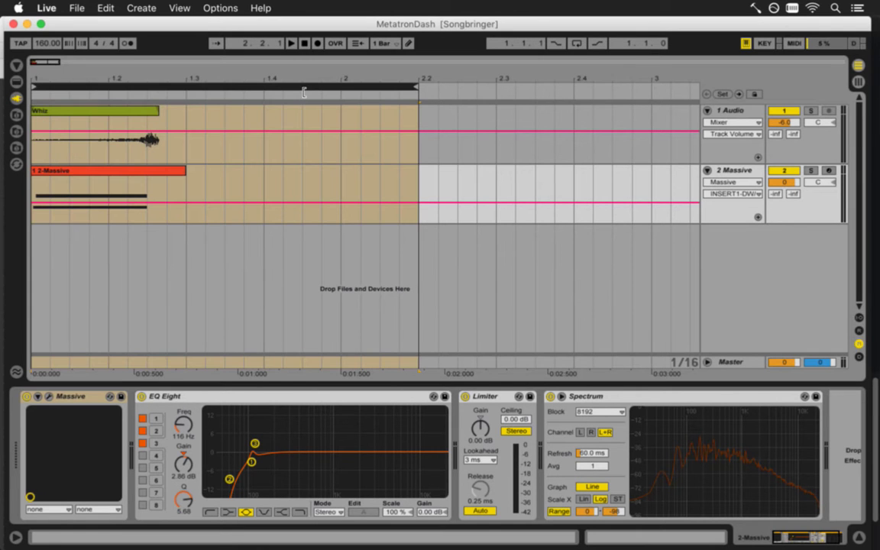
pyautogui.press('super+shift+r')
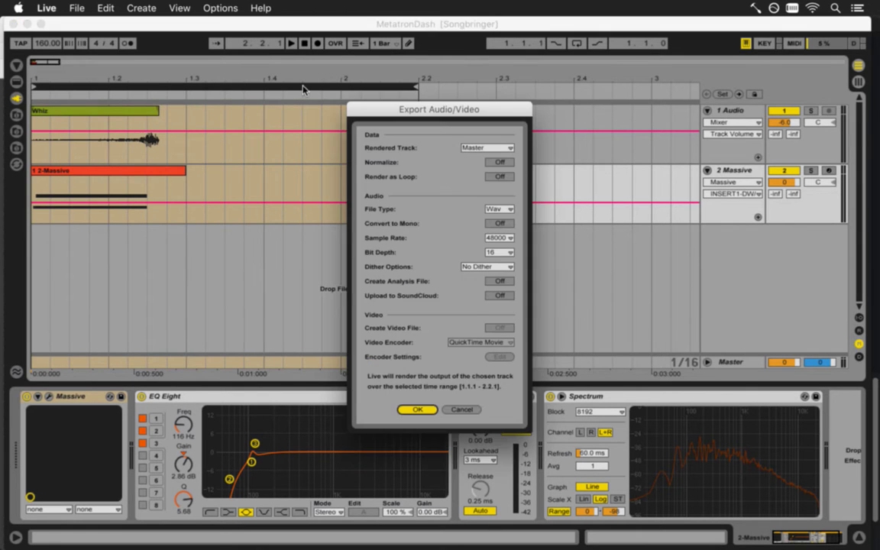
pyautogui.press('Return')
pyautogui.press('Return')
pyautogui.click(547, 145)
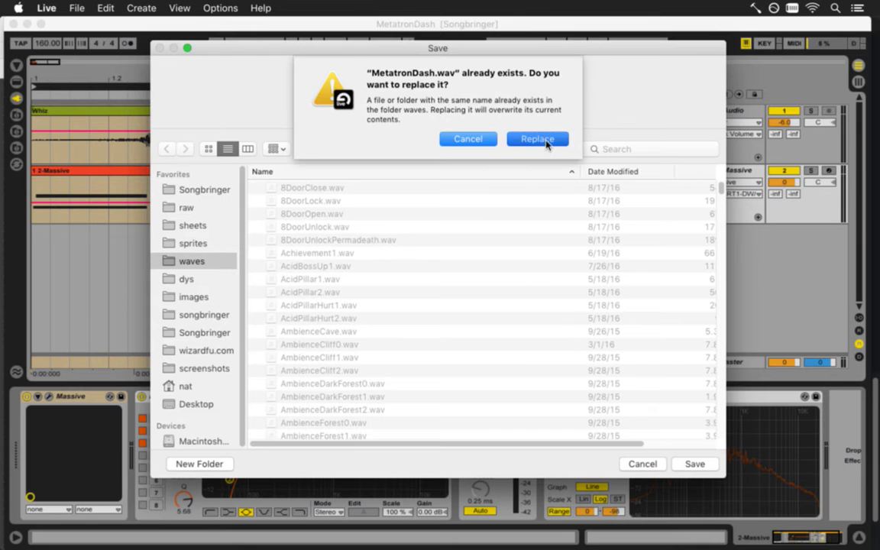
# Switch to Xcode, run Songbringer to hear the dash sound in the boss fight, quit the game and return to Live
pyautogui.press('super+Tab')
pyautogui.press('super+Tab')
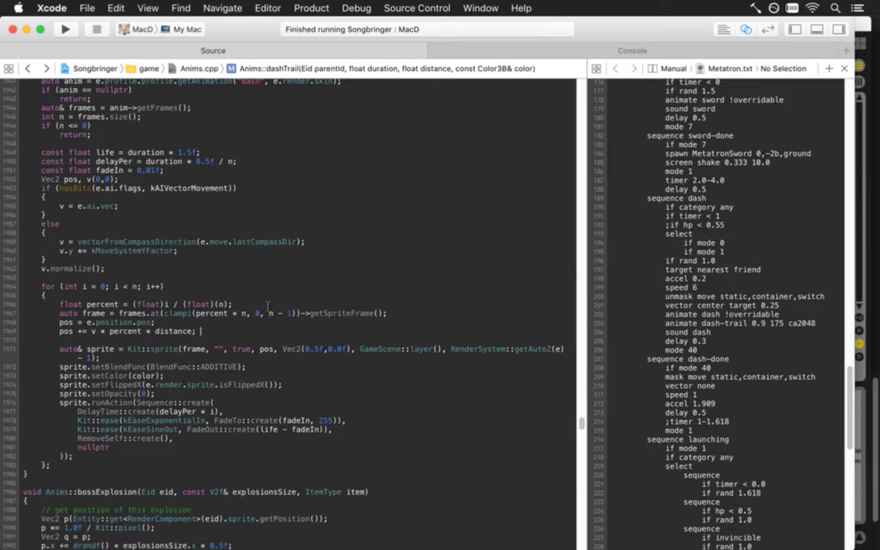
pyautogui.press('super+r')
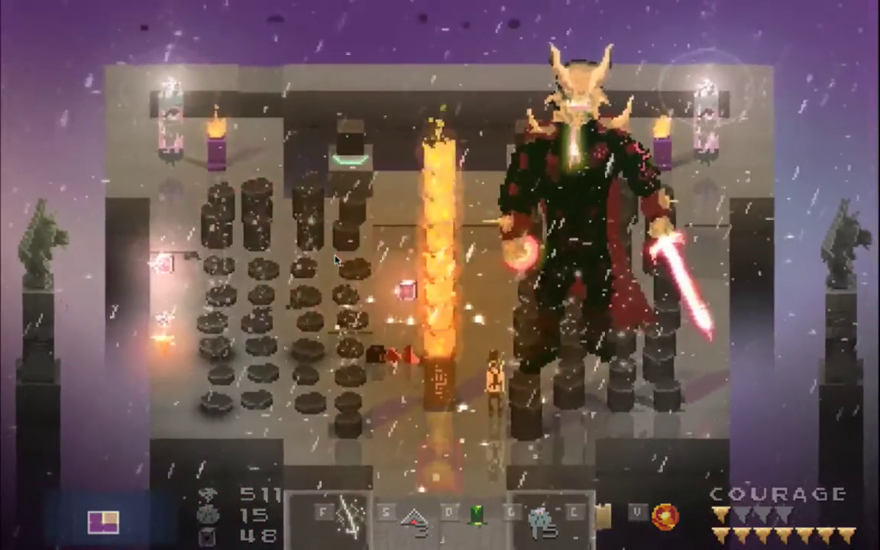
pyautogui.press('super+q')
pyautogui.press('super+Tab')
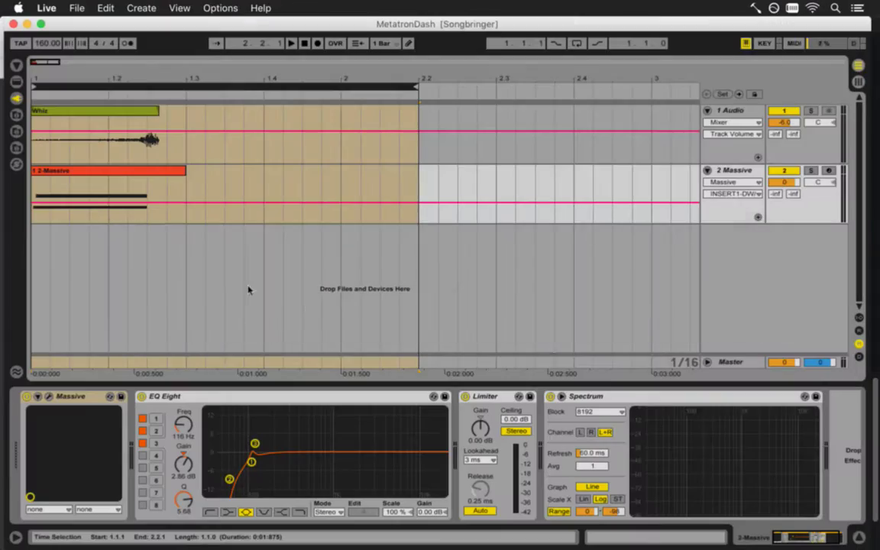
# Play the sound in Session View to check its levels and set the Massive track's Limiter gain to 3.00 dB
pyautogui.press('Tab')
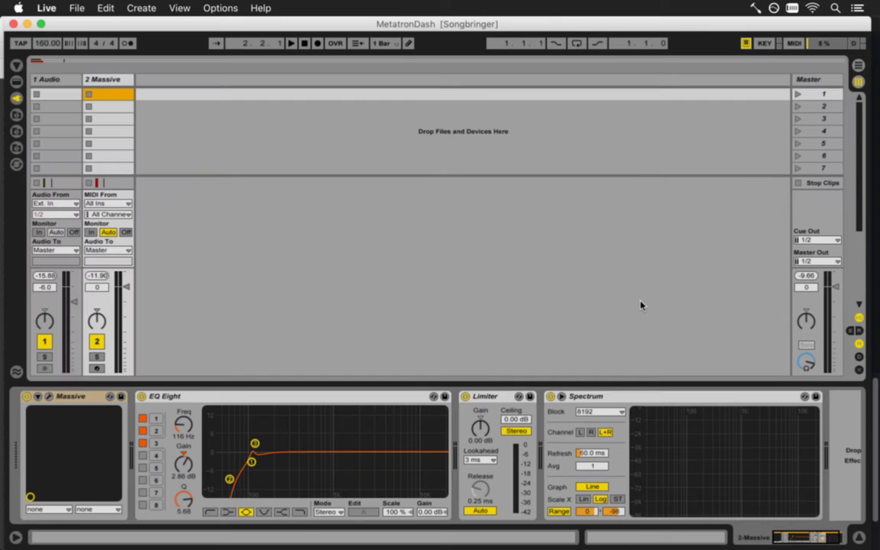
pyautogui.press('space')
pyautogui.press('space')
pyautogui.click(53, 398)
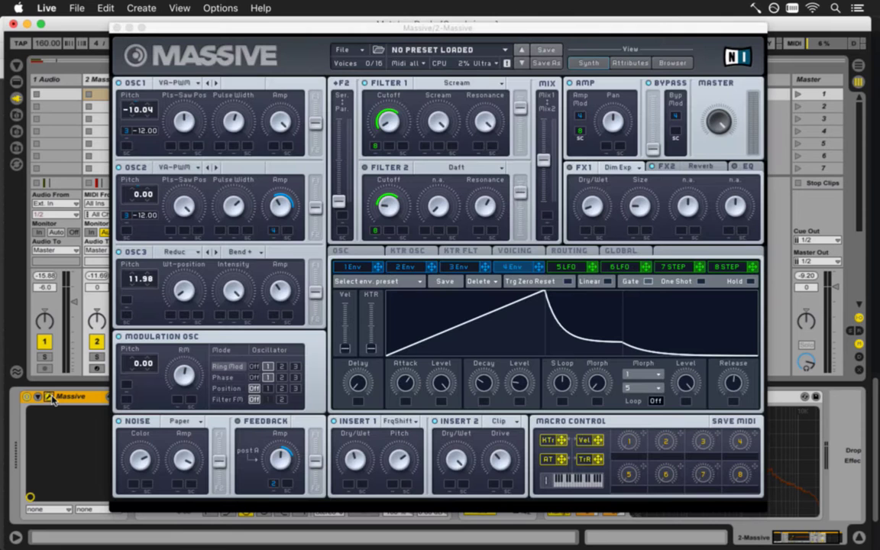
pyautogui.click(117, 28)
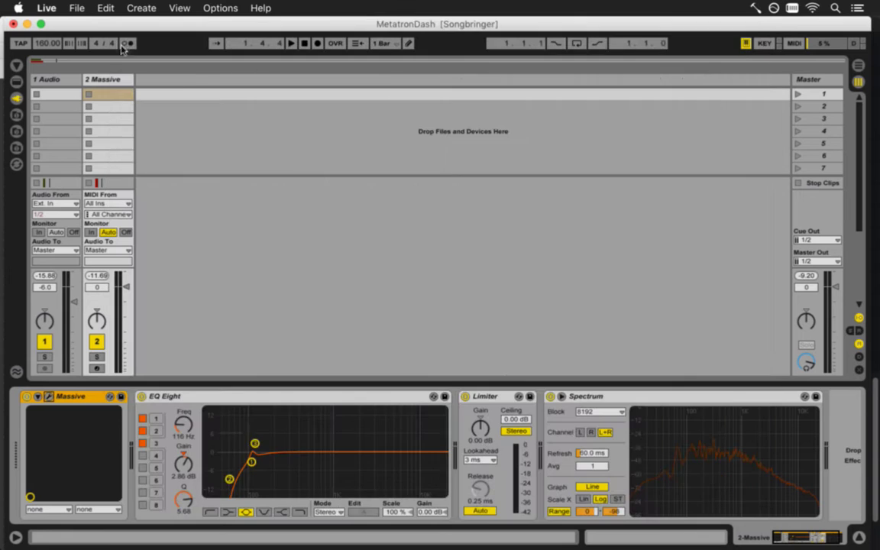
pyautogui.press('space')
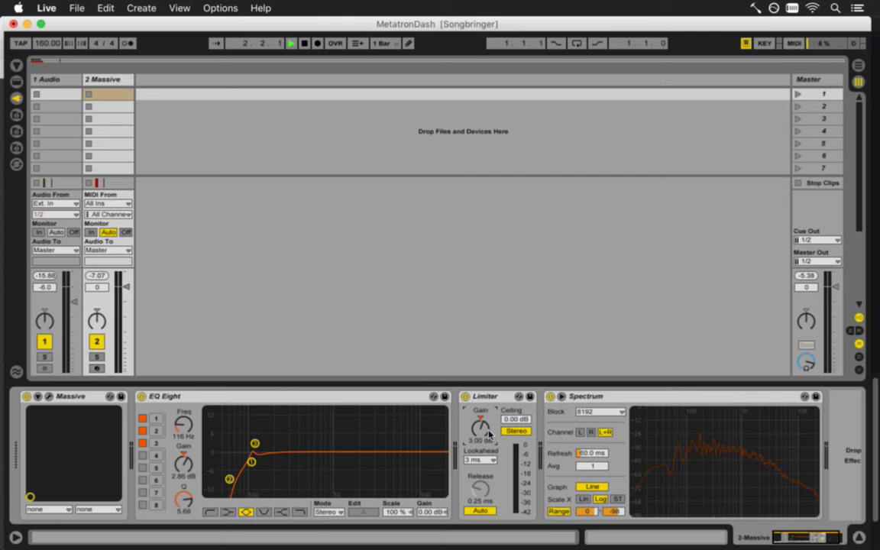
pyautogui.press('space')
# Return to Arrangement View and render the loop range 1.1.1–2.2.1 over MetatronDash.wav with the louder Limiter setting
pyautogui.press('Tab')
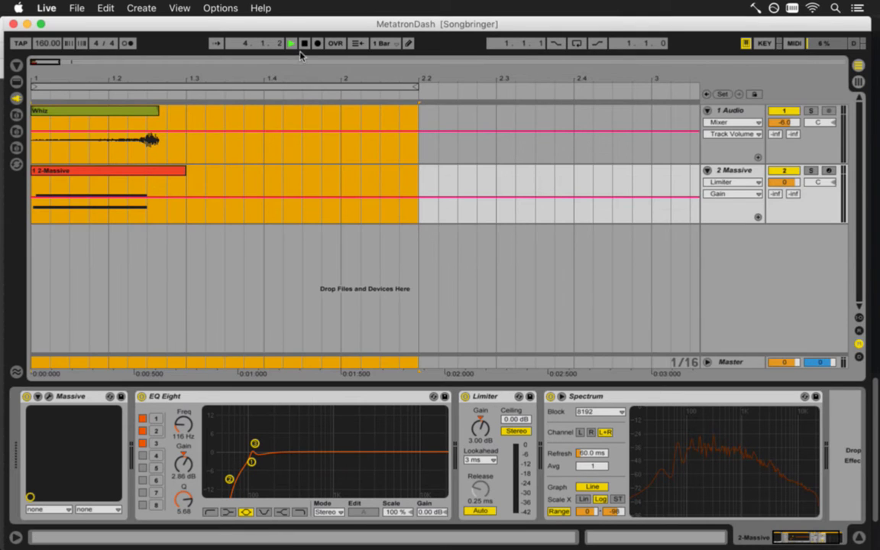
pyautogui.click(286, 90)
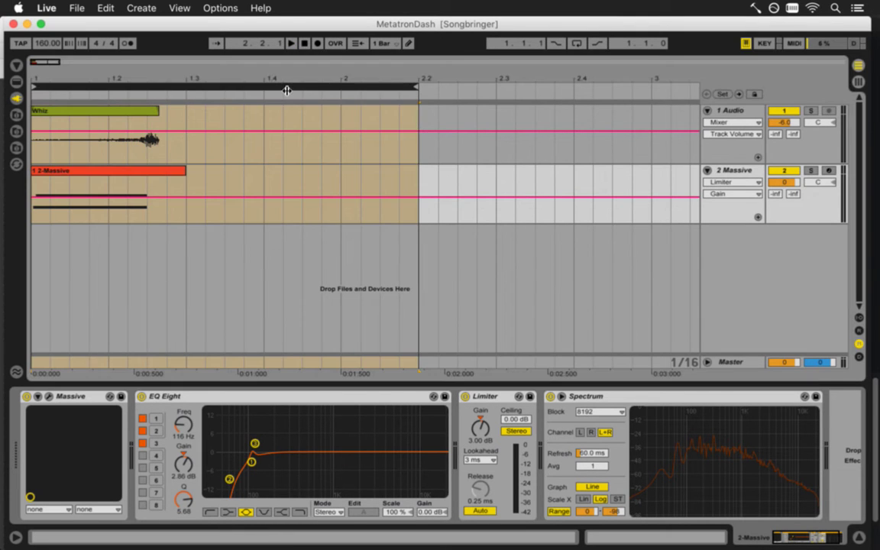
pyautogui.press('super+shift+r')
pyautogui.press('Return')
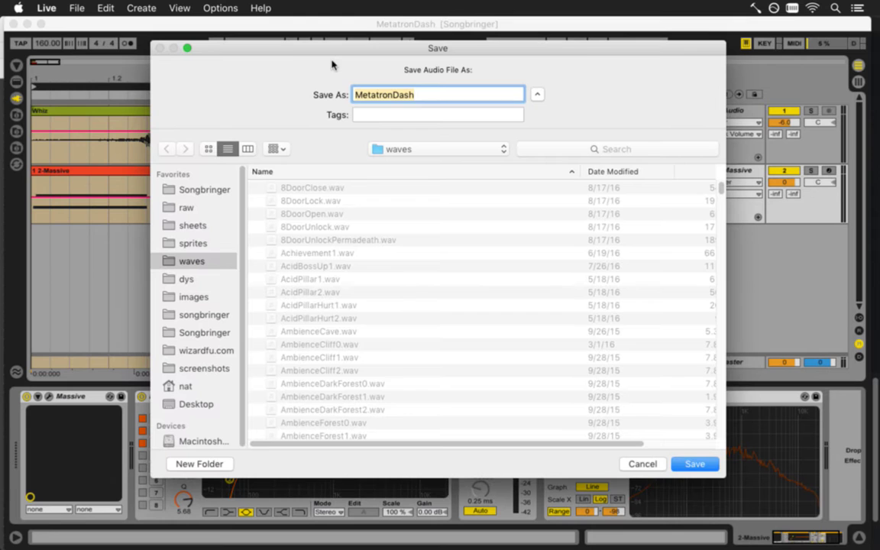
pyautogui.press('Return')
pyautogui.click(527, 139)
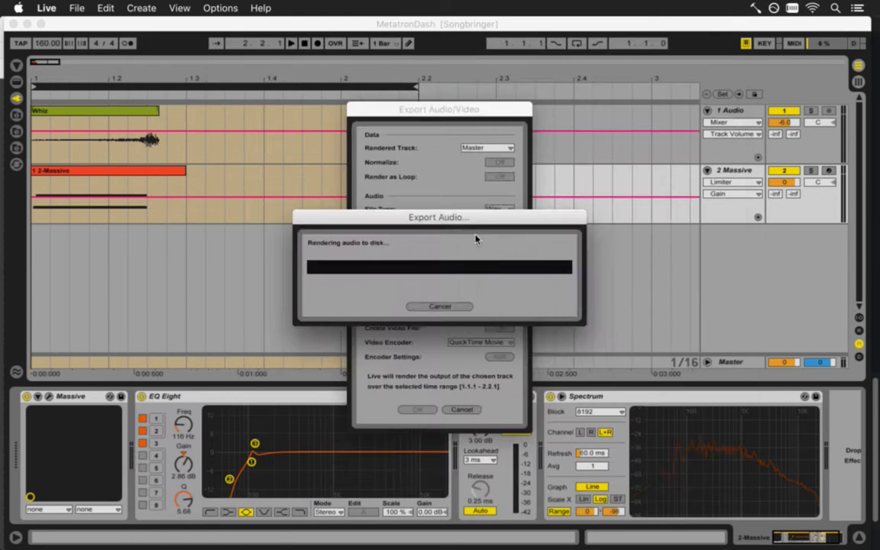
# Run Songbringer again, move the character around the boss arena to hear the louder dash, and quit back to Live
pyautogui.press('super+Tab')
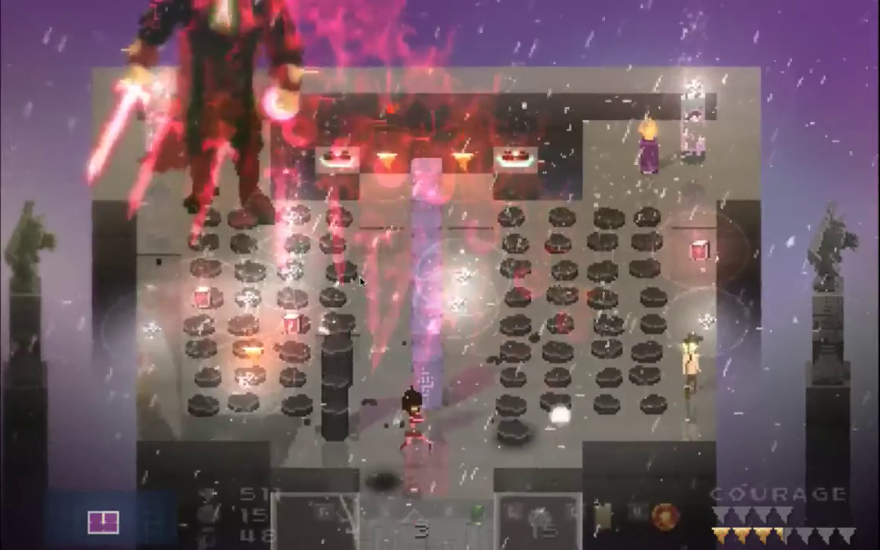
pyautogui.press('Left')
pyautogui.press('Up')
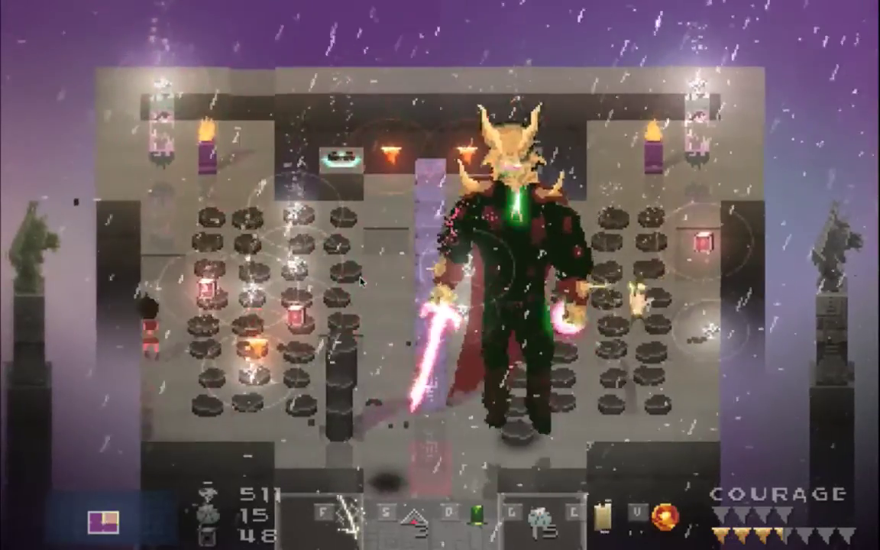
pyautogui.press('Up')
pyautogui.press('Left')
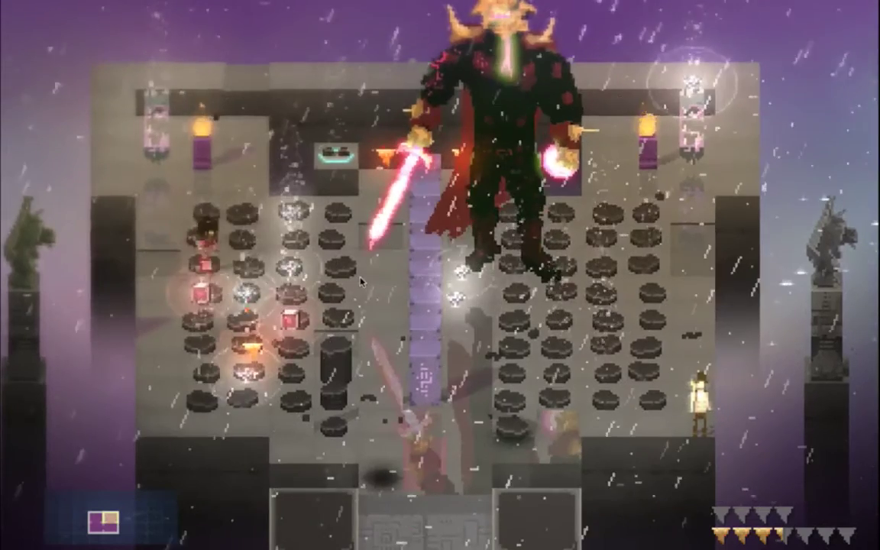
pyautogui.press('super+q')
pyautogui.click(261, 330)
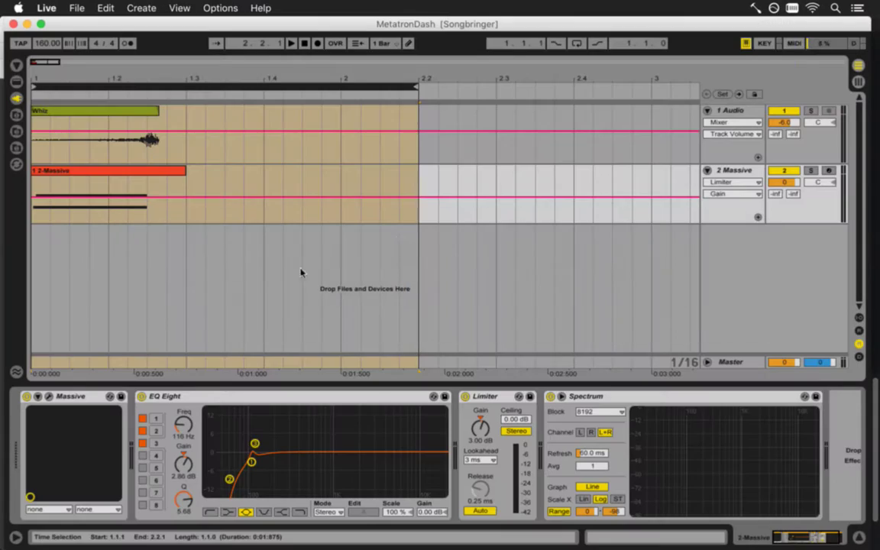
# Switch to Terminal and check the Songbringer repository's status with the gs command
pyautogui.click(443, 213)
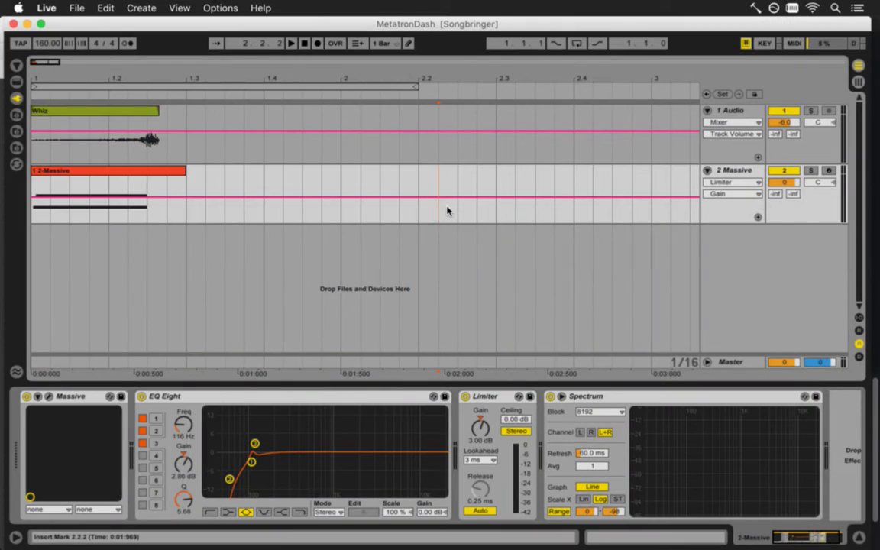
pyautogui.press('super+Tab')
pyautogui.press('super+Tab')
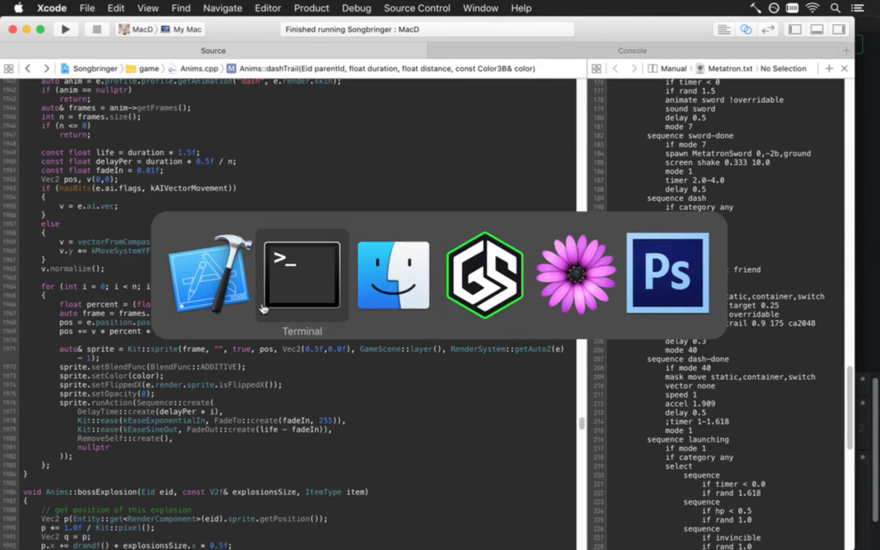
pyautogui.write('git')
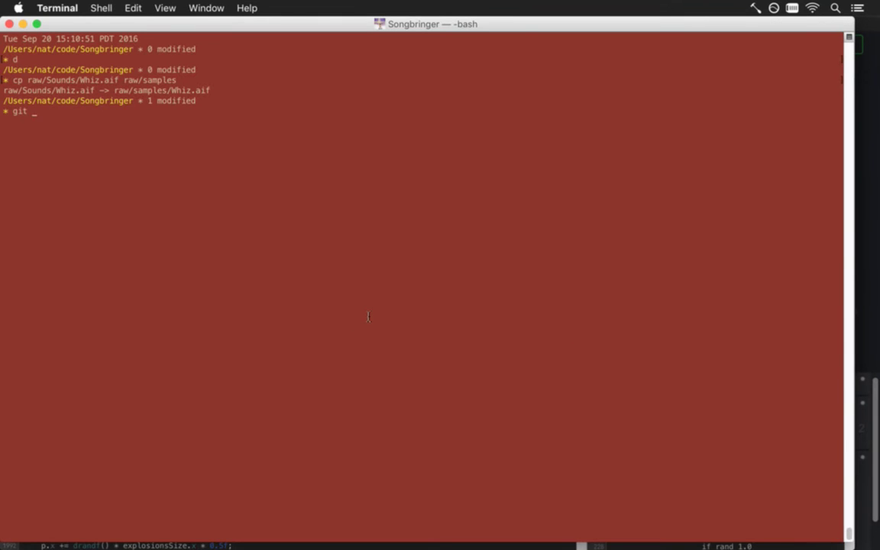
pyautogui.press('BackSpace')
pyautogui.press('BackSpace')
pyautogui.write('s')
pyautogui.press('Return')
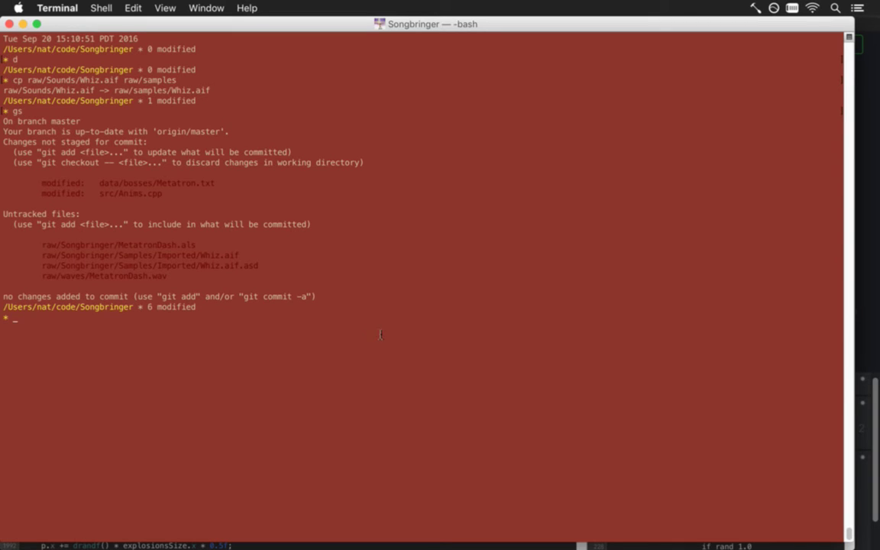
# Stage all files with git addall and review the uncommitted code changes with the d command
pyautogui.write('git addall')
pyautogui.press('Return')
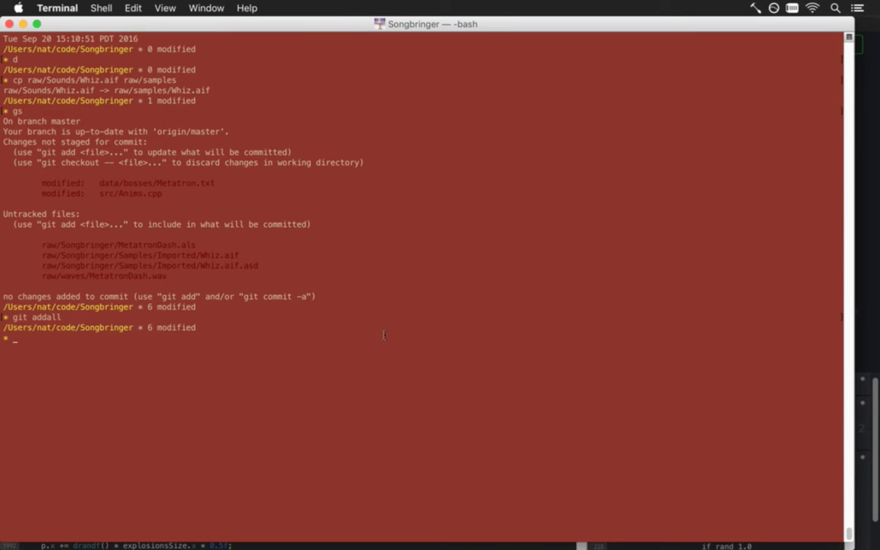
pyautogui.write('d')
pyautogui.press('Return')
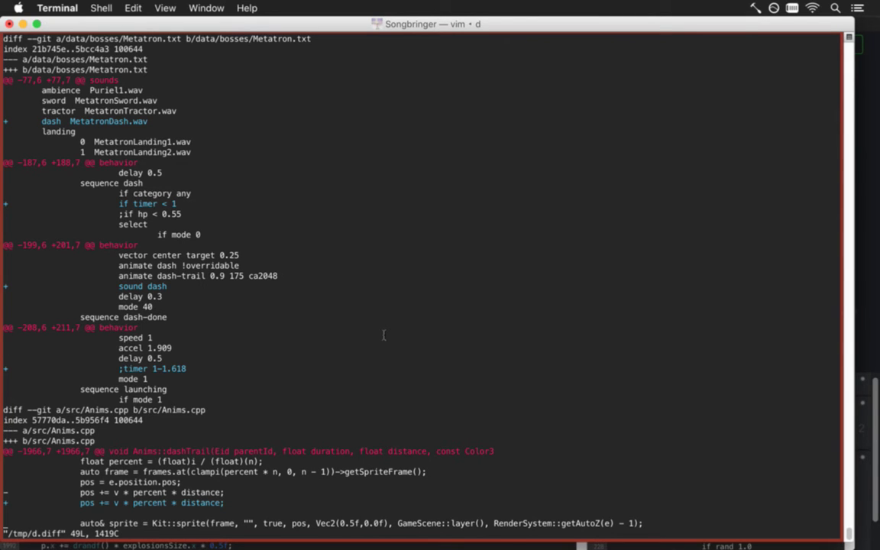
pyautogui.press('j')
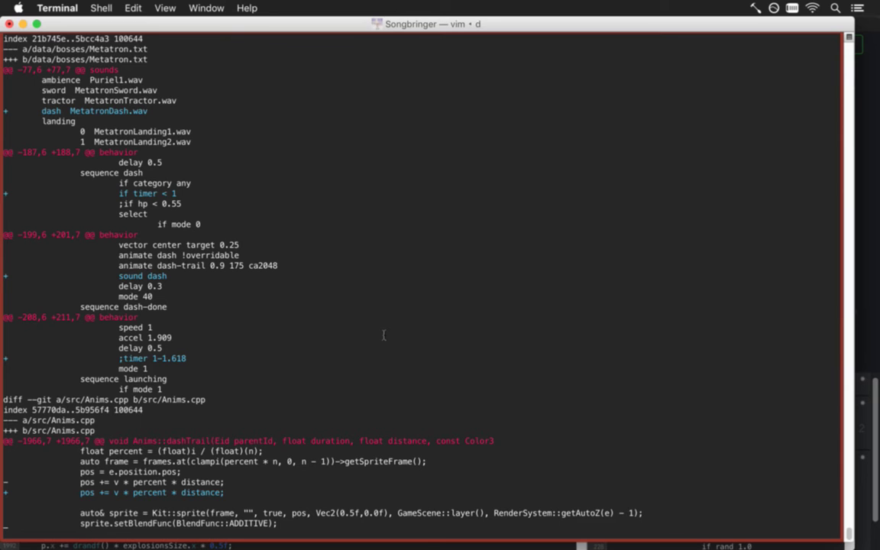
# Remove the stray change on the pos line of Anims.cpp in Xcode, return to Terminal and review the diff again with d
pyautogui.press('super+Tab')
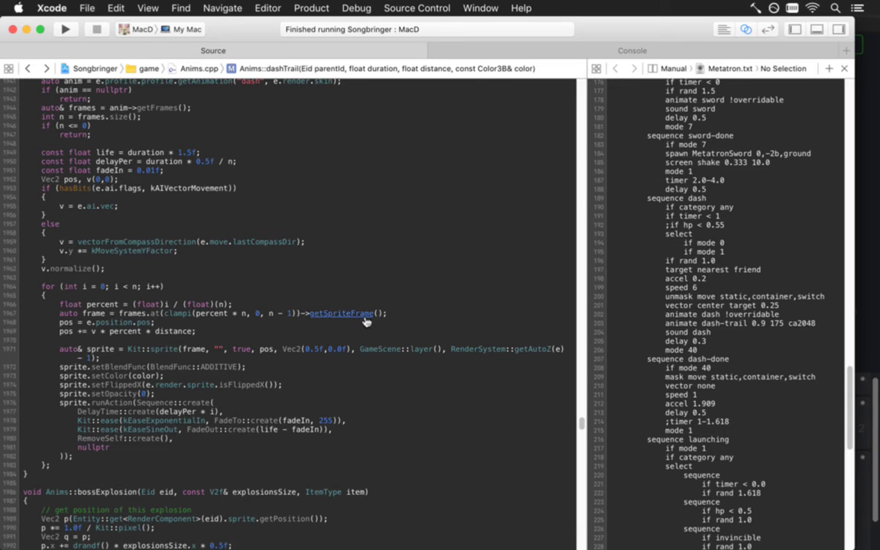
pyautogui.press('super+Tab')
pyautogui.write(':q')
pyautogui.press('Return')
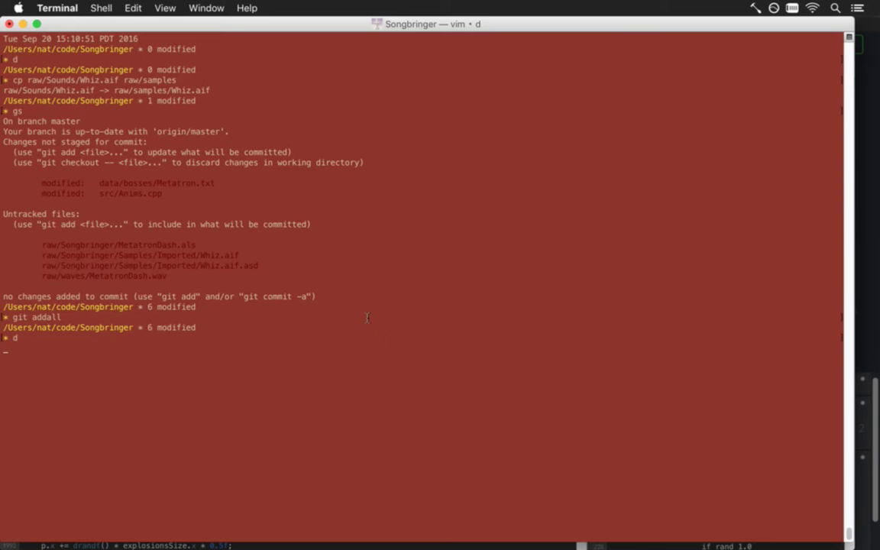
pyautogui.write('d')
pyautogui.press('Return')
pyautogui.write(':')
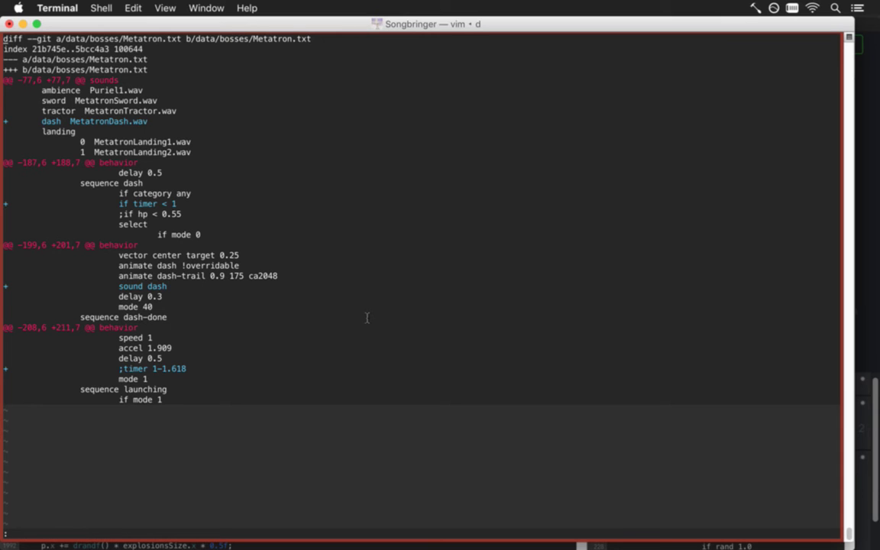
pyautogui.write('q')
pyautogui.press('Return')
# Commit the changes using gc with the message "dash sound" and push them with gp
pyautogui.write('gc')
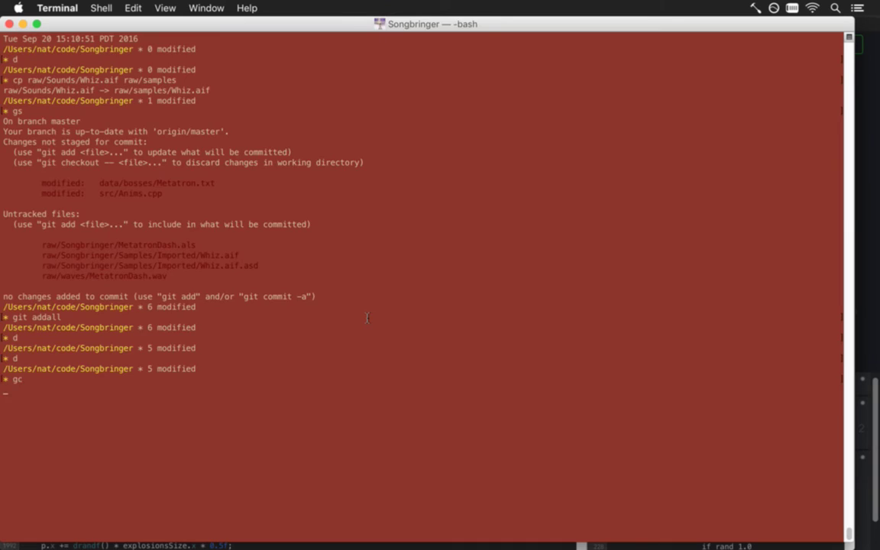
pyautogui.press('Return')
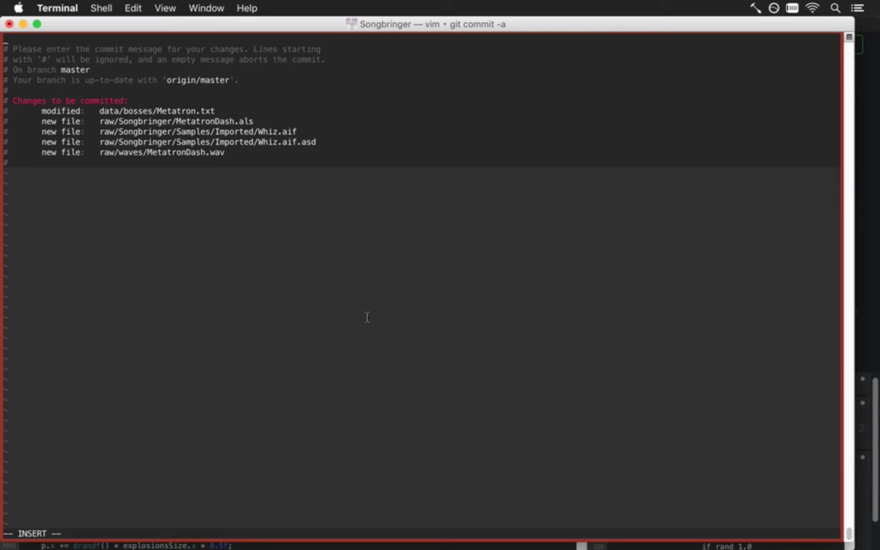
pyautogui.write('dash sound')
pyautogui.press('Escape')
pyautogui.write(':')
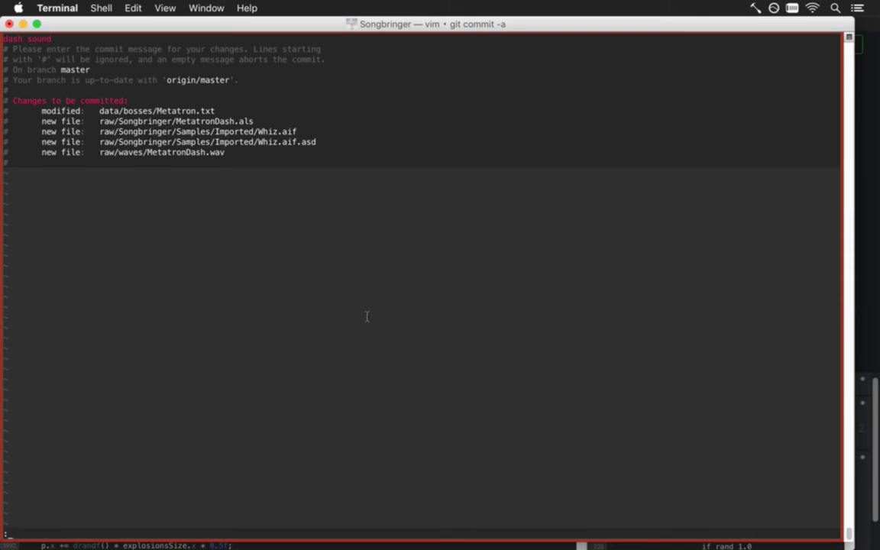
pyautogui.write('wq')
pyautogui.press('Return')
pyautogui.write('gp')
pyautogui.press('Return')
# Switch to Photoshop to look at the Metatron sprite animation, and return to Xcode
pyautogui.press('super+Tab')
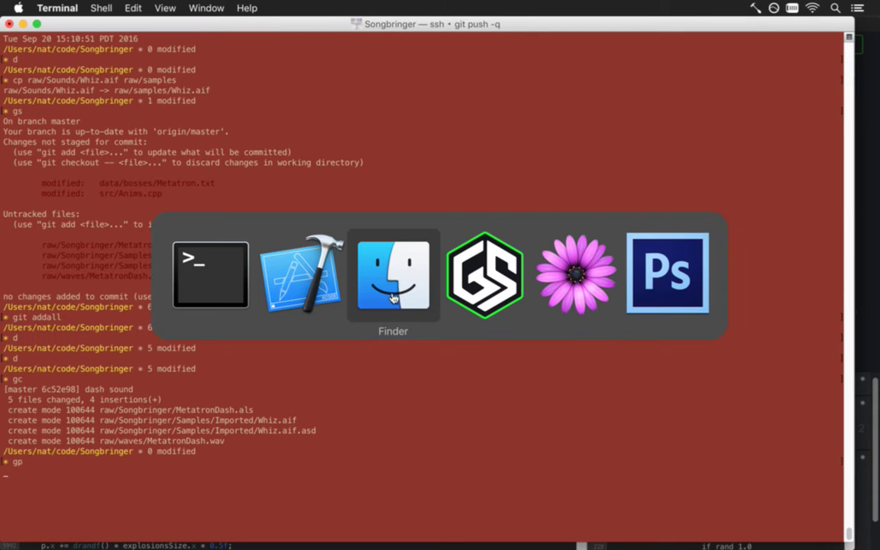
pyautogui.click(308, 306)
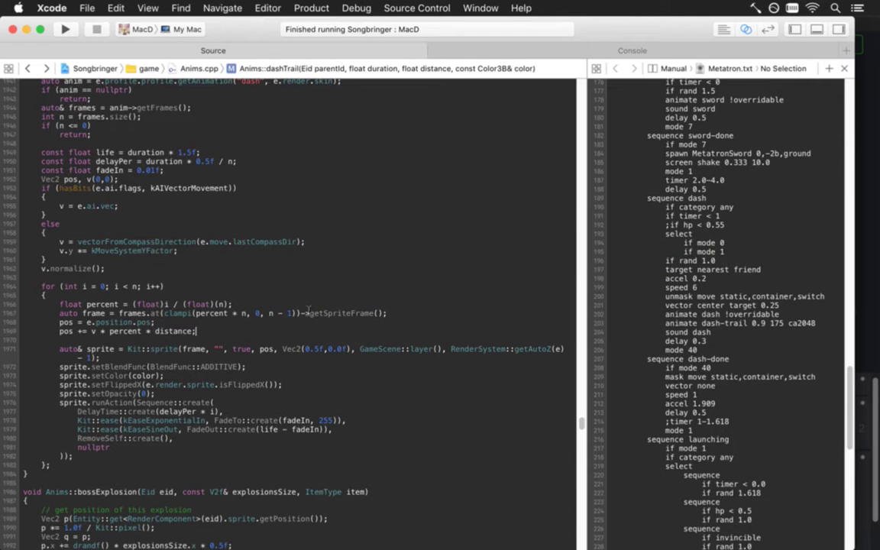
pyautogui.press('super+Tab')
pyautogui.press('super+Tab')
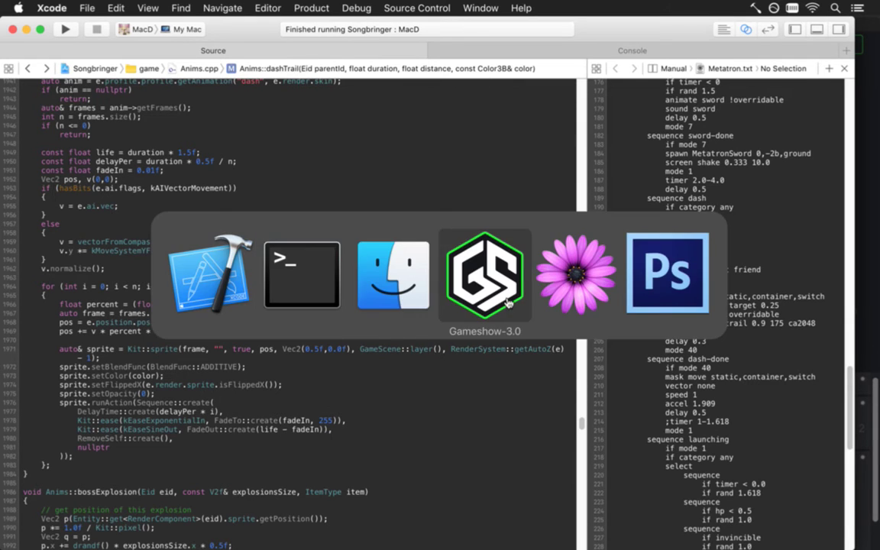
pyautogui.click(690, 288)
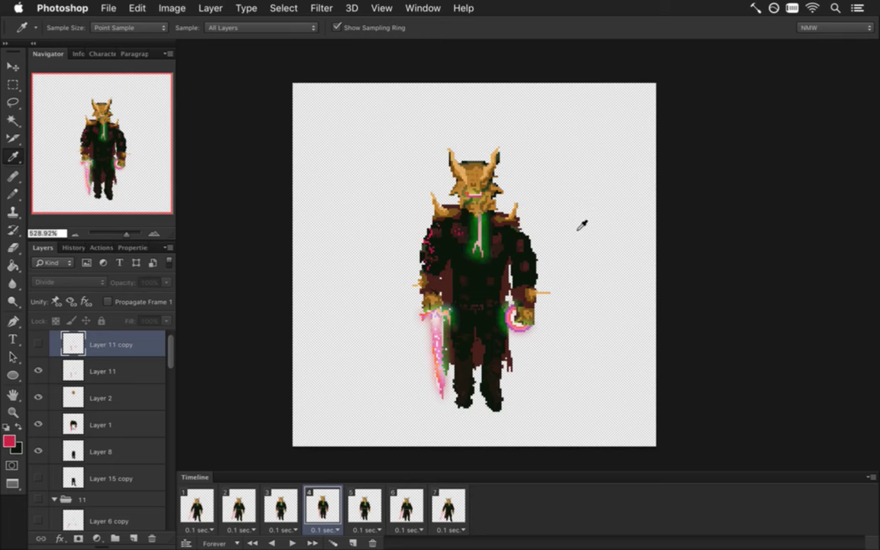
pyautogui.moveTo(879, 230)
pyautogui.press('super+Tab')
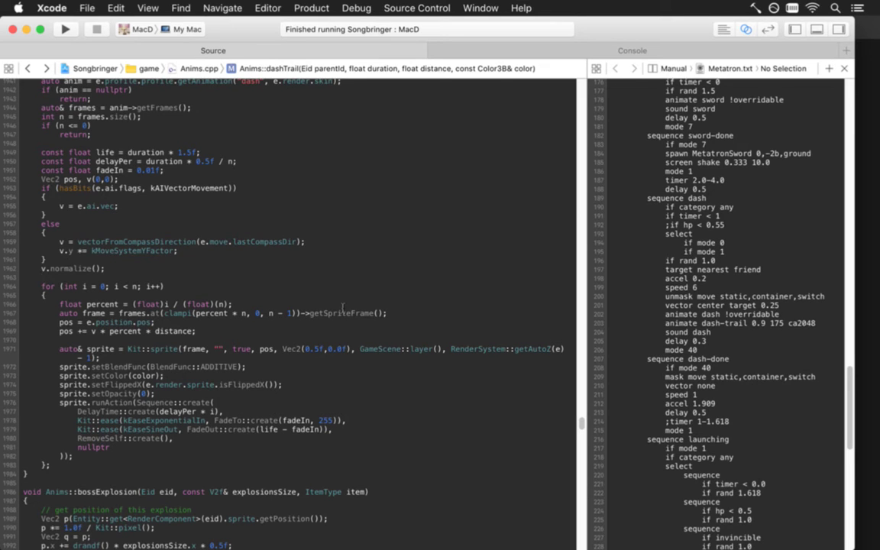
pyautogui.press('super+shift+o')
pyautogui.write('dashtr')
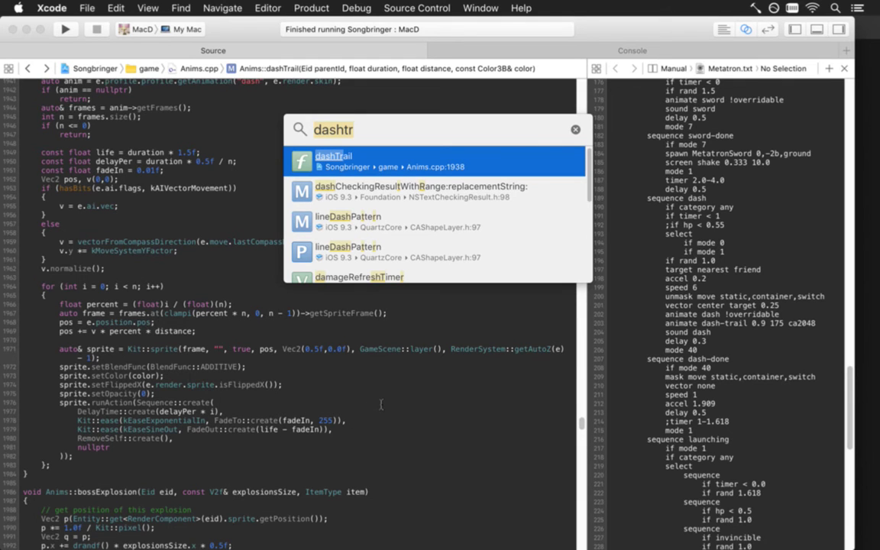
pyautogui.press('Escape')
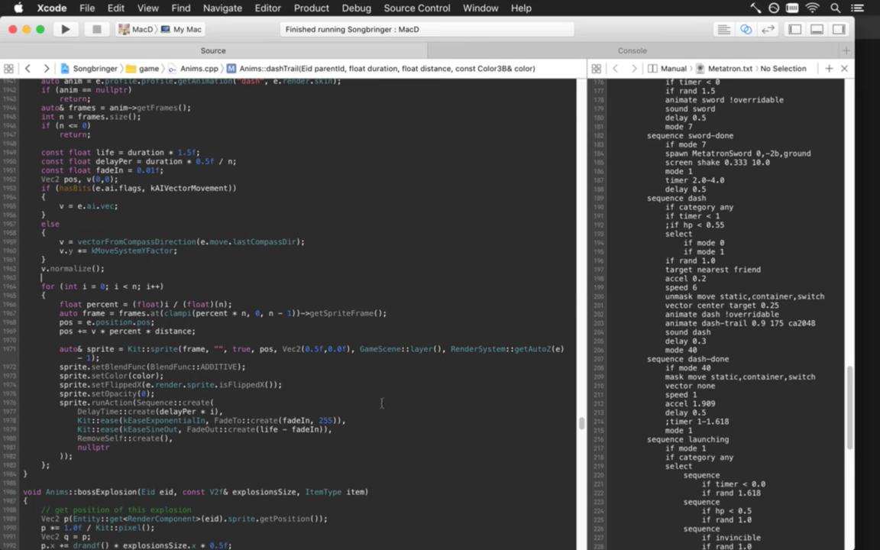
# Go to the explosionsSize entry under health in Metatron.txt and place the cursor in its value
pyautogui.click(703, 209)
pyautogui.press('super+Up')
pyautogui.press('Down')
pyautogui.press('Down')
pyautogui.press('Down')
pyautogui.press('Down')
pyautogui.press('Down')
pyautogui.press('Down')
pyautogui.press('Down')
pyautogui.press('Down')
pyautogui.press('Down')
pyautogui.press('Down')
pyautogui.press('Down')
pyautogui.press('Down')
pyautogui.press('Down')
pyautogui.press('Down')
pyautogui.press('Down')
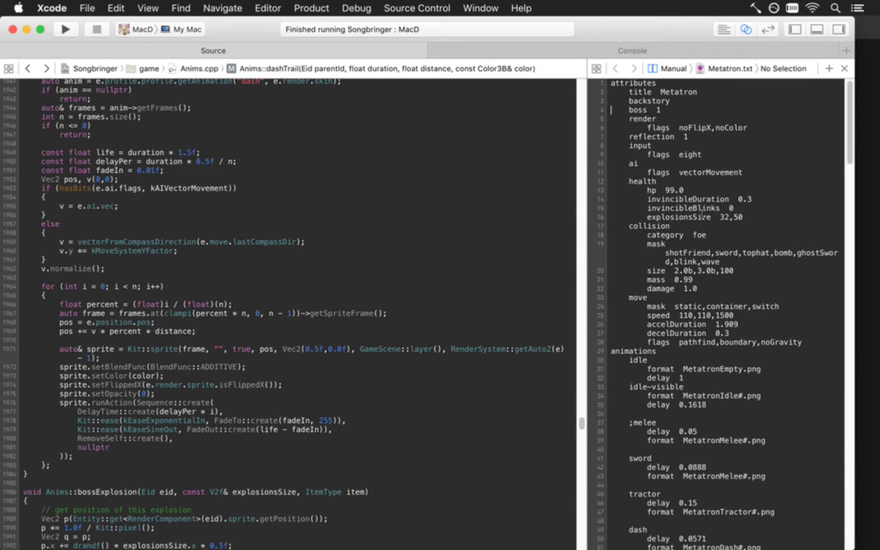
pyautogui.hotkey('shift', 'Down')
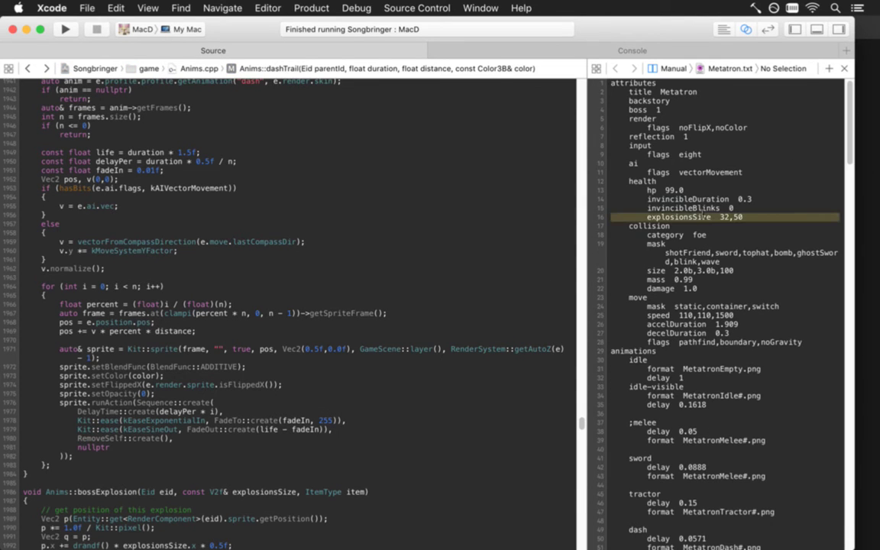
pyautogui.press('Right')
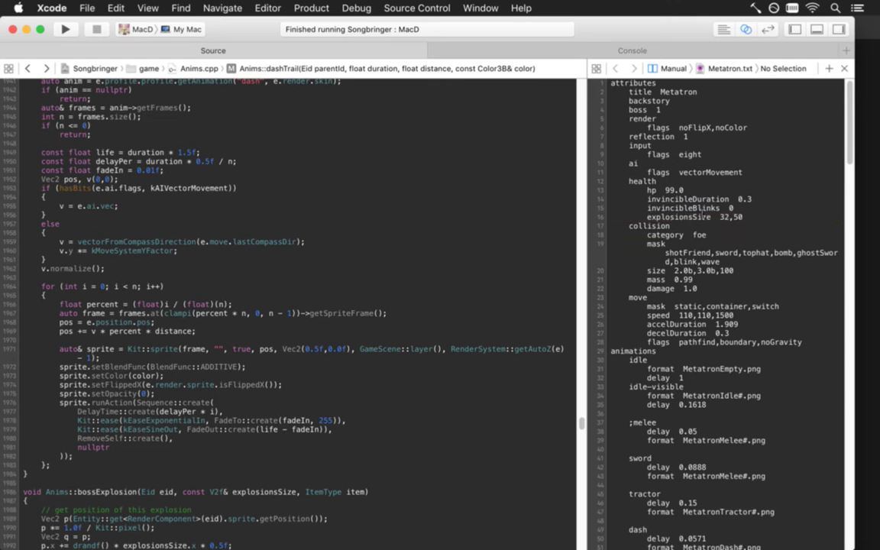
pyautogui.press('Left')
pyautogui.press('Left')
pyautogui.press('Left')
pyautogui.press('Left')
pyautogui.press('Left')
pyautogui.press('Right')
pyautogui.press('Right')
# Switch to Photoshop, show animation frame 1 and measure the boss's body with a rectangular marquee
pyautogui.press('super+Tab')
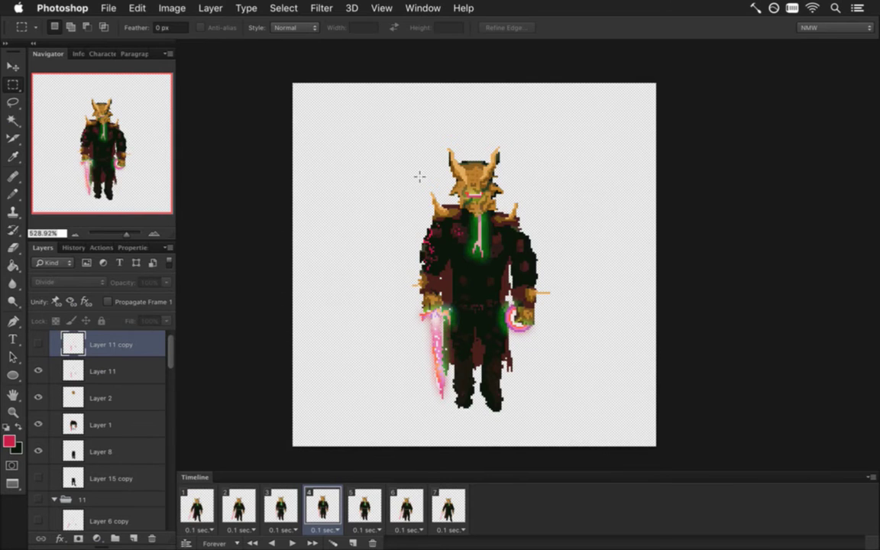
pyautogui.click(196, 506)
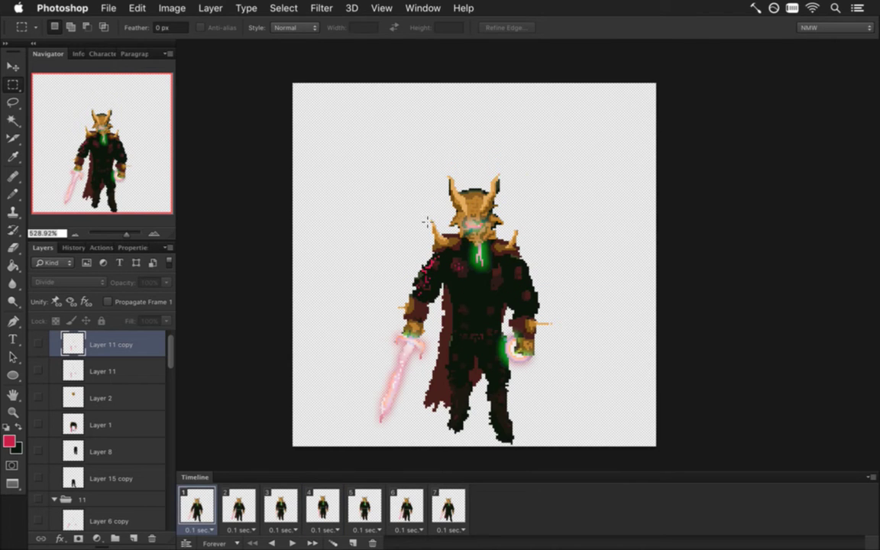
pyautogui.moveTo(429, 233); pyautogui.dragTo(520, 450)
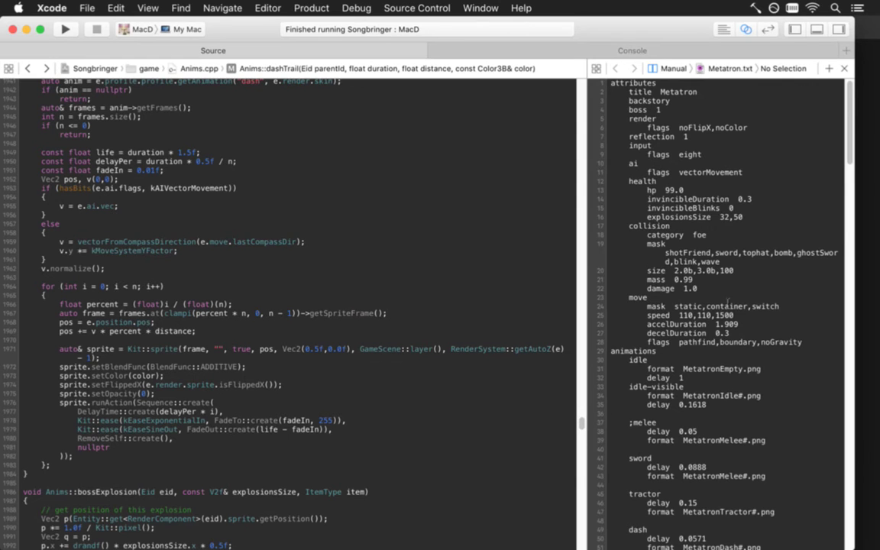
# Back in Xcode, set explosionsSize in Metatron.txt to 50,120
pyautogui.press('BackSpace')
pyautogui.press('BackSpace')
pyautogui.write('20')
pyautogui.press('Right')
pyautogui.press('Right')
pyautogui.press('BackSpace')
pyautogui.press('Left')
pyautogui.press('Left')
pyautogui.press('BackSpace')
pyautogui.write('5')
pyautogui.press('Right')
pyautogui.press('Right')
pyautogui.write('12')
# Find and open the onBossDeath function in HealthSystem.cpp by searching for "onbossde"
pyautogui.press('super+shift+o')
pyautogui.write('onboss')
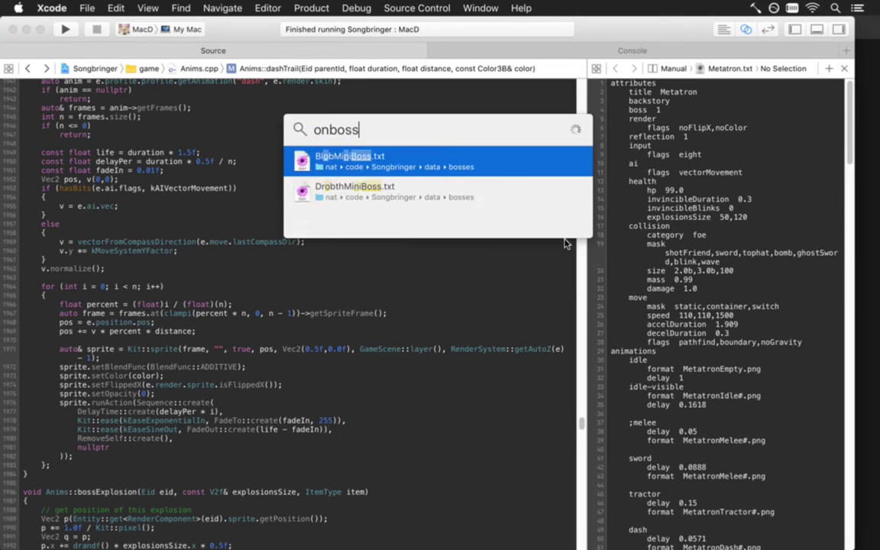
pyautogui.write('de')
pyautogui.press('Return')
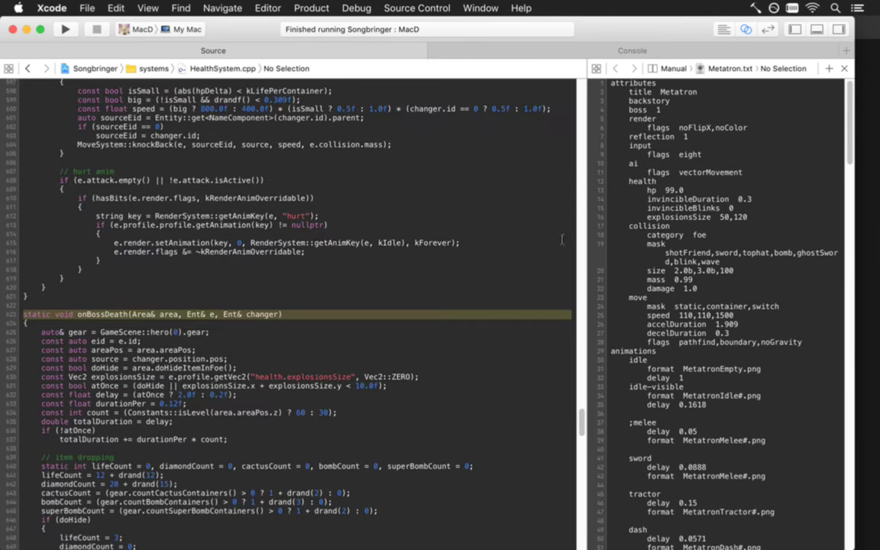
# Examine how onBossDeath uses explosionsSize, its explosion delay and count, and the item dropping code
pyautogui.click(320, 361)
pyautogui.press('Down')
pyautogui.press('Down')
pyautogui.press('Down')
pyautogui.press('Down')
pyautogui.press('Down')
pyautogui.press('Down')
pyautogui.press('Down')
pyautogui.press('Down')
pyautogui.press('Down')
pyautogui.press('Down')
pyautogui.press('Down')
pyautogui.press('Down')
pyautogui.press('Down')
pyautogui.press('Down')
pyautogui.press('Down')
pyautogui.press('Down')
pyautogui.press('Down')
pyautogui.press('Down')
pyautogui.press('Down')
pyautogui.press('Down')
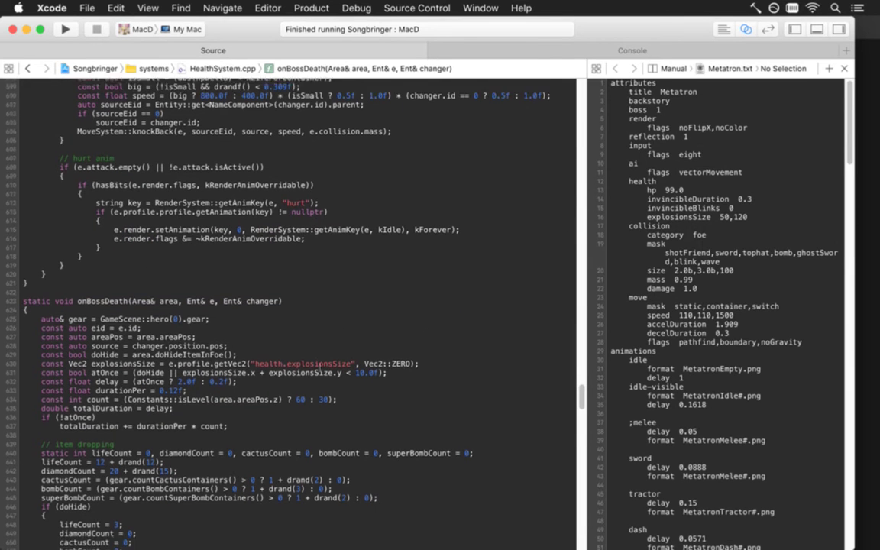
pyautogui.scroll(-3, 298, 313)
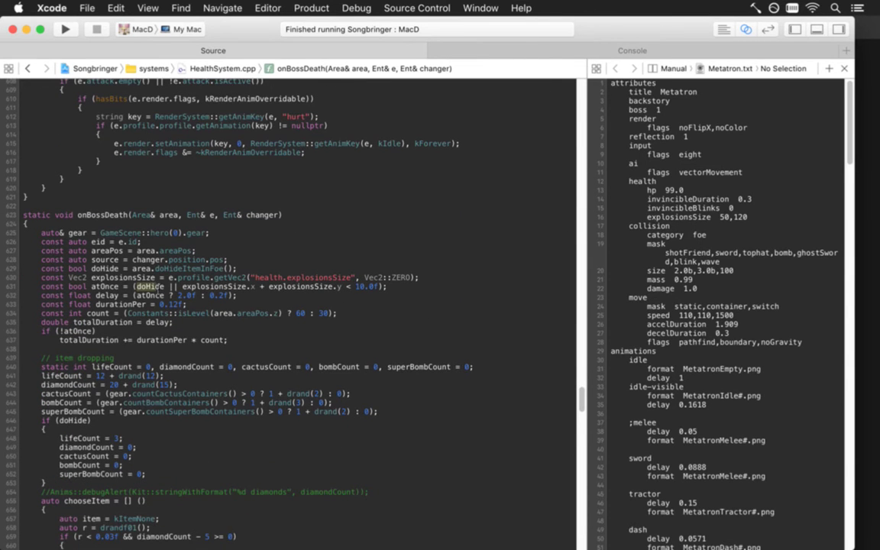